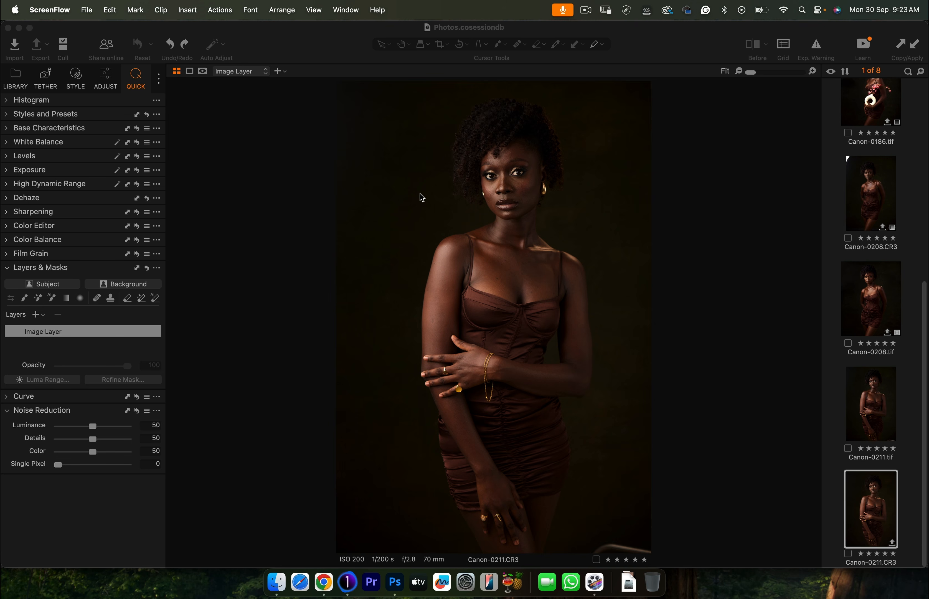
Set the photo's white balance to 5093 K and compare the whole image before and after.
{"action": "left_click", "coordinate": [8, 143]}
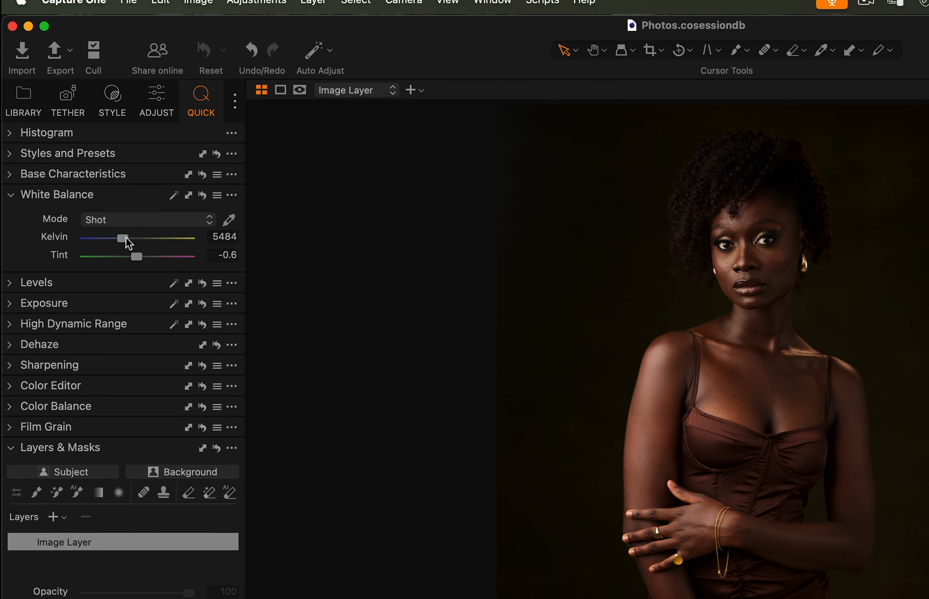
{"action": "left_click_drag", "start_coordinate": [121, 238], "coordinate": [119, 236]}
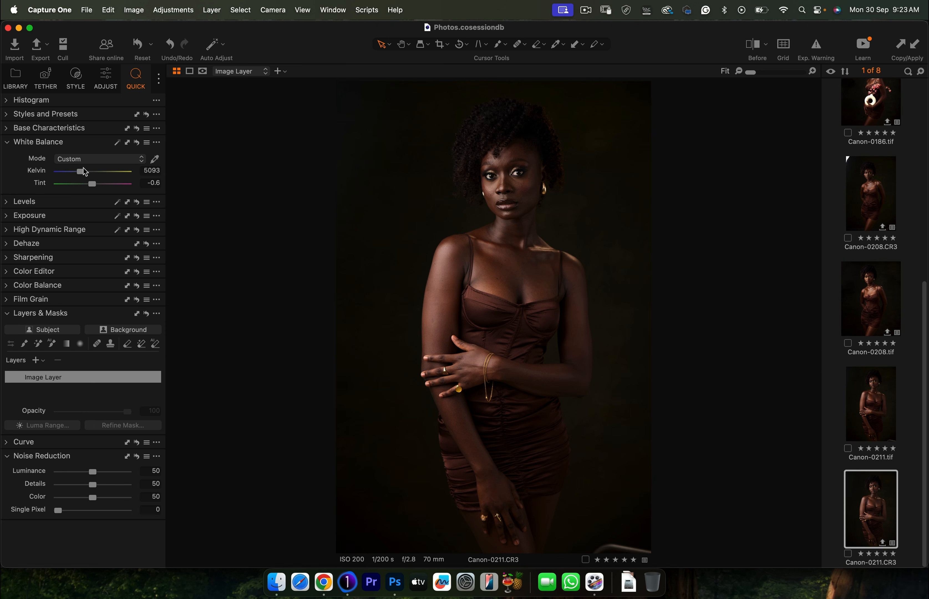
{"action": "left_click", "coordinate": [754, 45]}
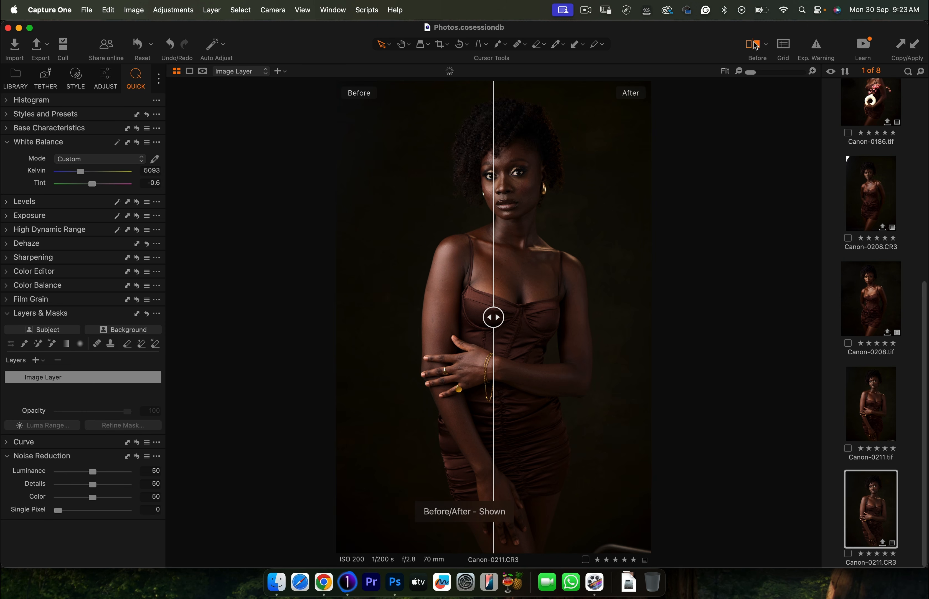
{"action": "left_click_drag", "start_coordinate": [493, 317], "coordinate": [670, 316]}
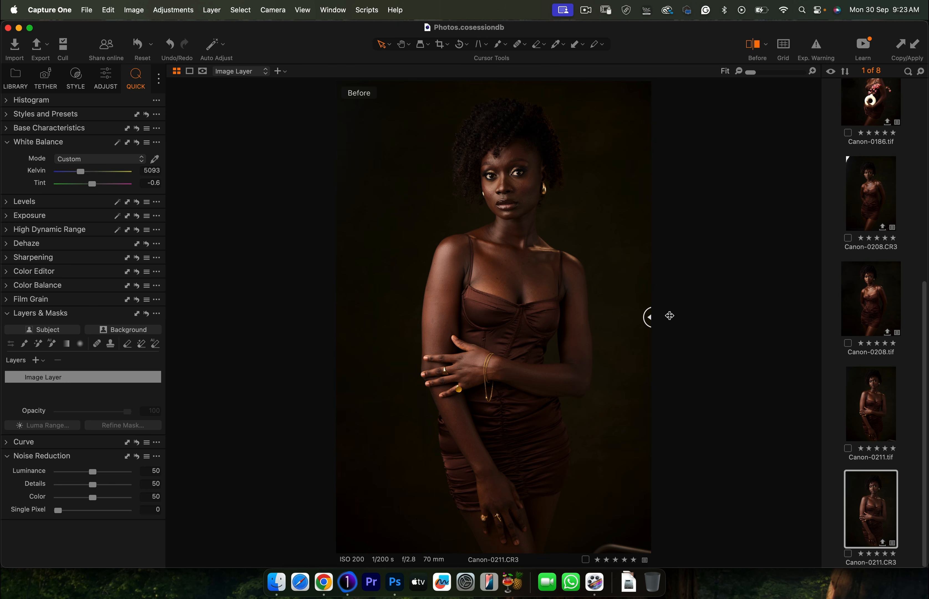
{"action": "left_click_drag", "start_coordinate": [668, 316], "coordinate": [504, 294]}
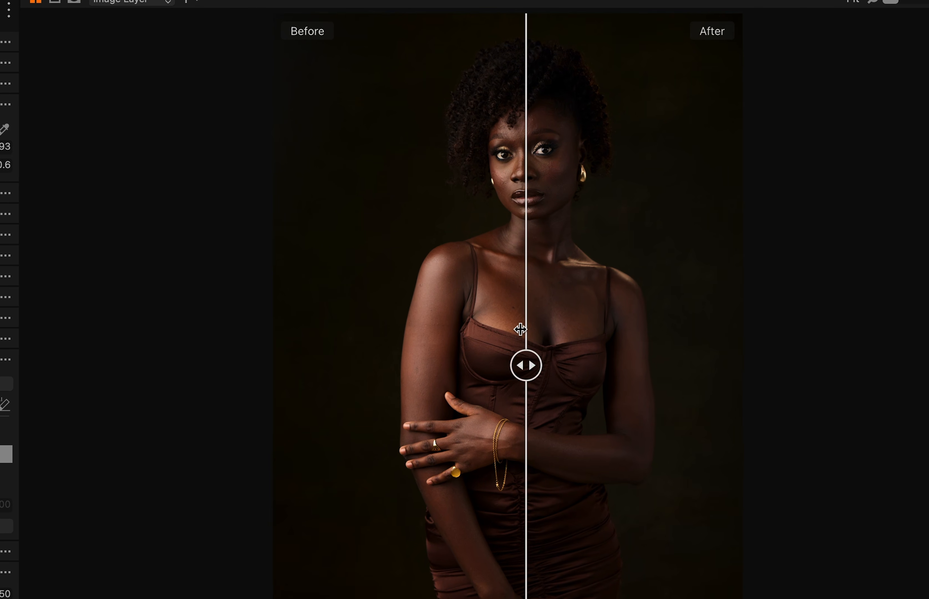
{"action": "left_click_drag", "start_coordinate": [520, 329], "coordinate": [504, 301]}
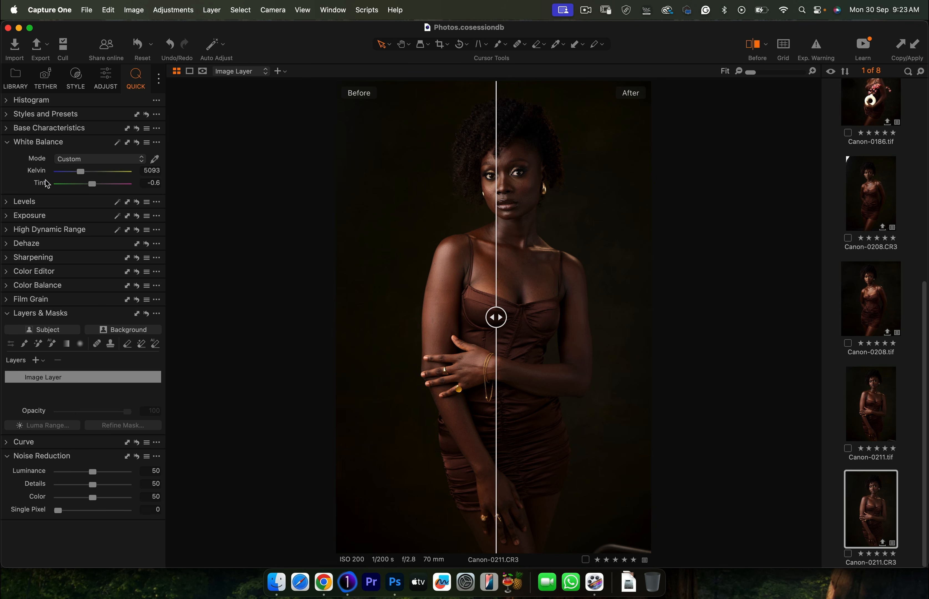
Set the RGB Levels input shadow point to 2 and highlight point to 239, then reveal the full edited photo.
{"action": "left_click", "coordinate": [8, 202]}
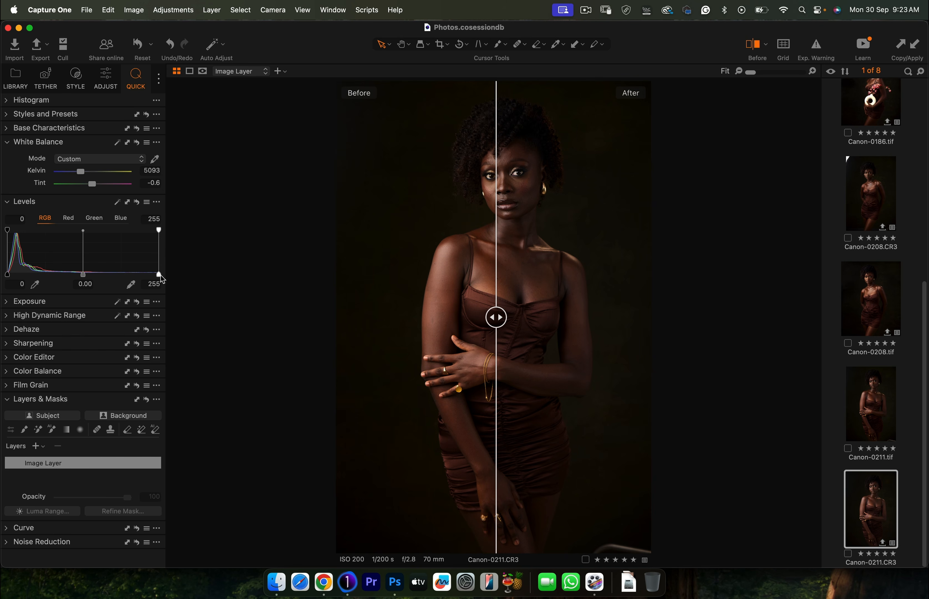
{"action": "left_click_drag", "start_coordinate": [161, 274], "coordinate": [148, 278]}
{"action": "left_click_drag", "start_coordinate": [8, 274], "coordinate": [10, 275]}
{"action": "left_click_drag", "start_coordinate": [495, 316], "coordinate": [303, 301]}
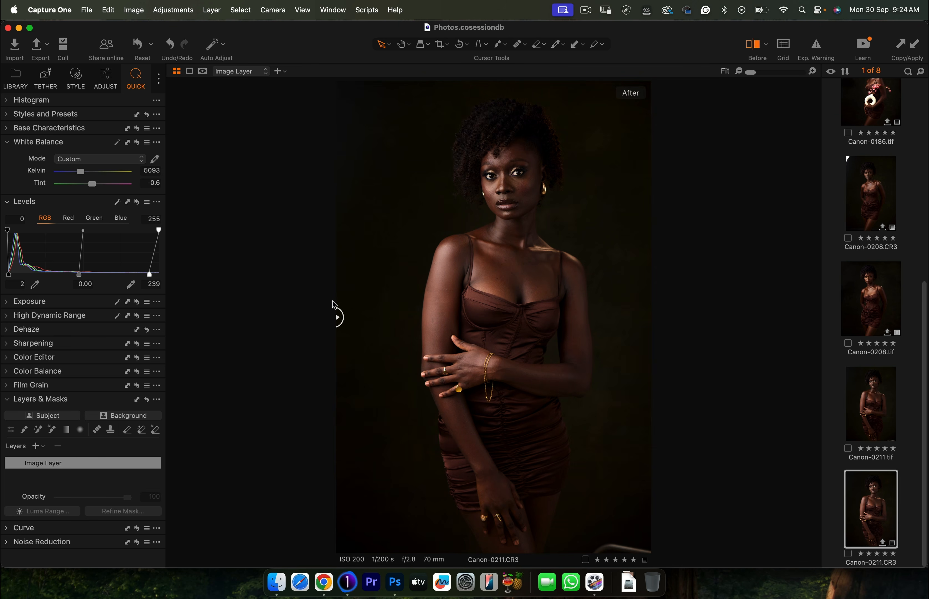
Minimize the photo's sharpening with amount 0, radius 0.2 and threshold 0.
{"action": "left_click", "coordinate": [6, 346]}
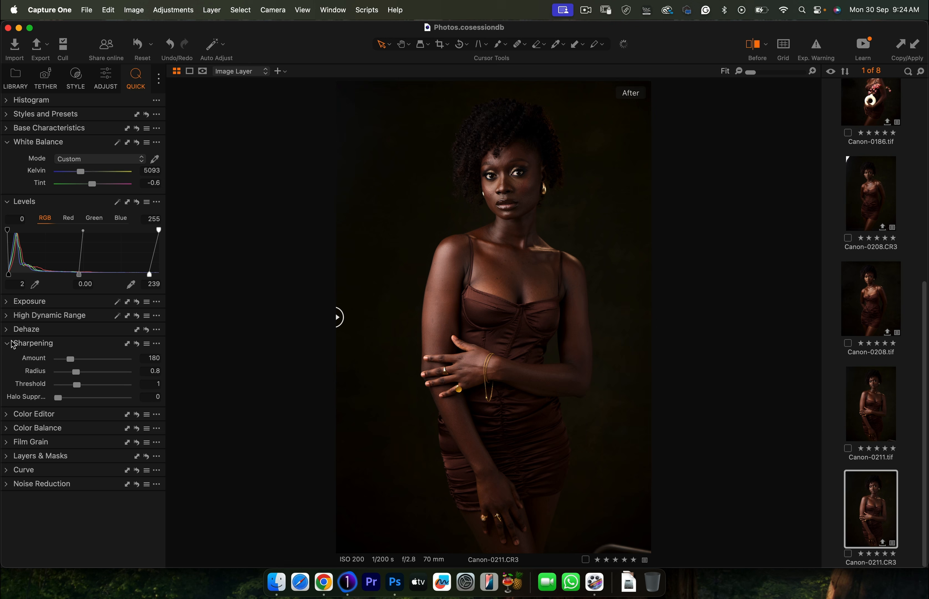
{"action": "left_click_drag", "start_coordinate": [70, 359], "coordinate": [44, 391]}
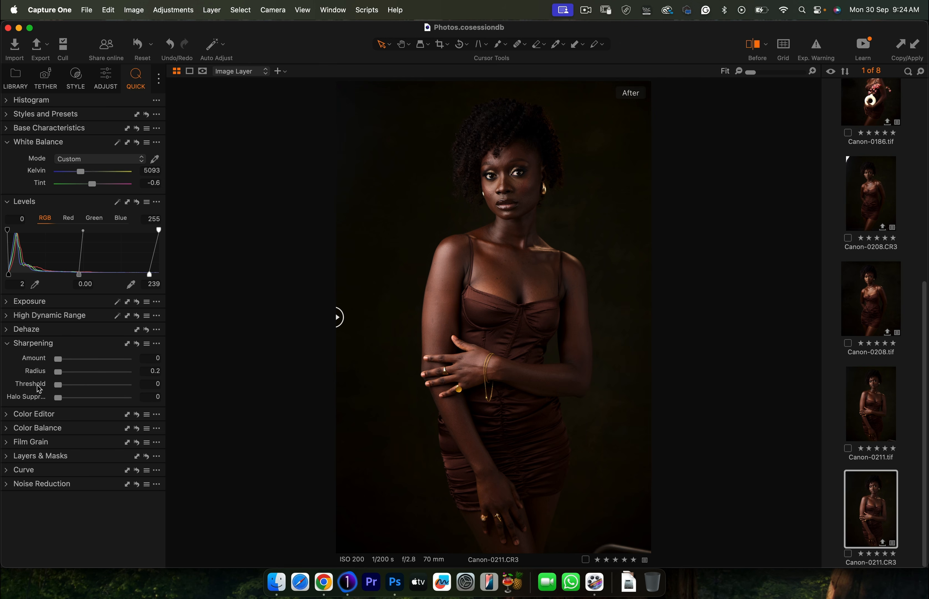
{"action": "left_click", "coordinate": [7, 346]}
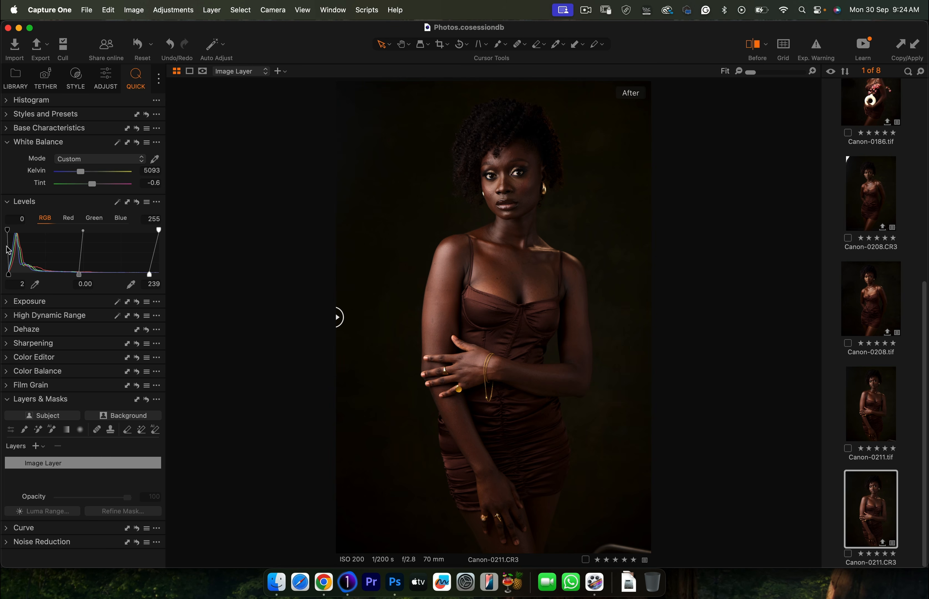
{"action": "left_click", "coordinate": [12, 203]}
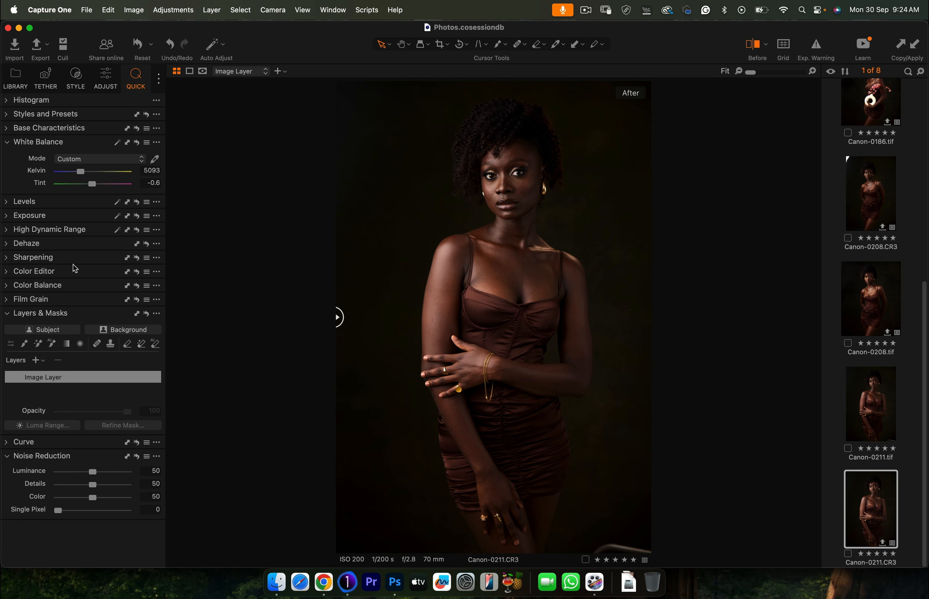
Adjust the red range in the basic Color Editor to saturation 1.6 and lightness -8.9.
{"action": "left_click", "coordinate": [8, 314]}
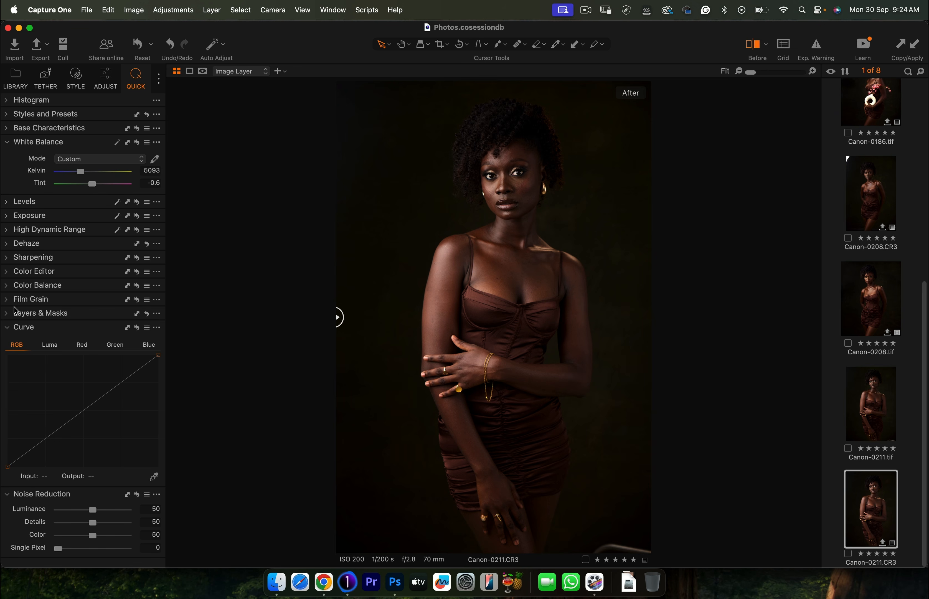
{"action": "left_click", "coordinate": [8, 272]}
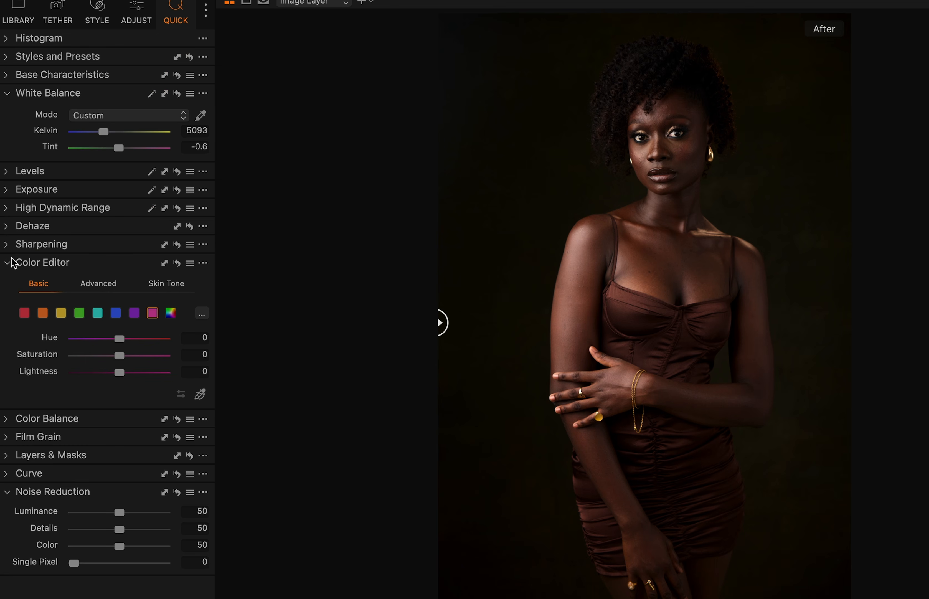
{"action": "left_click", "coordinate": [26, 312]}
{"action": "left_click_drag", "start_coordinate": [121, 356], "coordinate": [109, 374]}
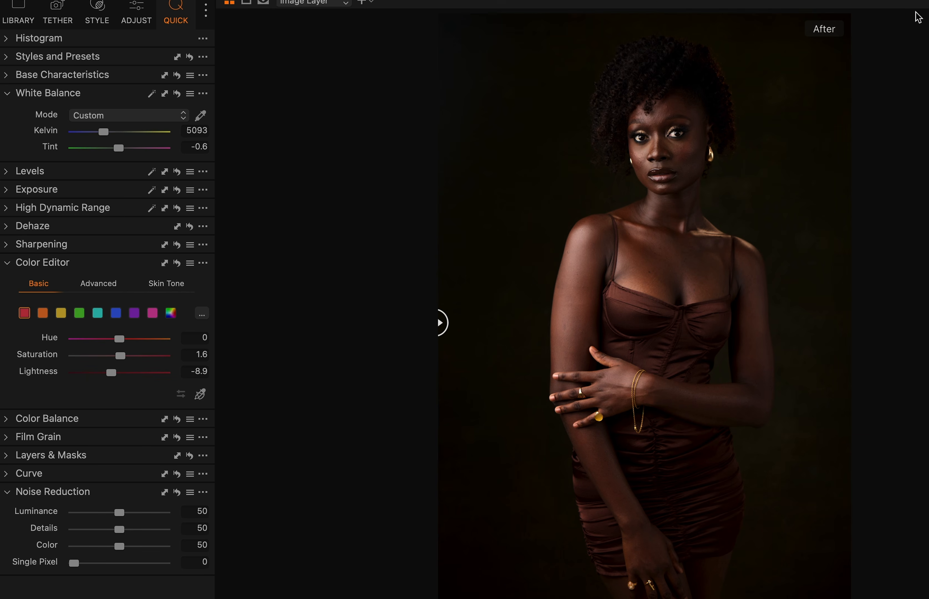
{"action": "left_click_drag", "start_coordinate": [442, 322], "coordinate": [457, 341]}
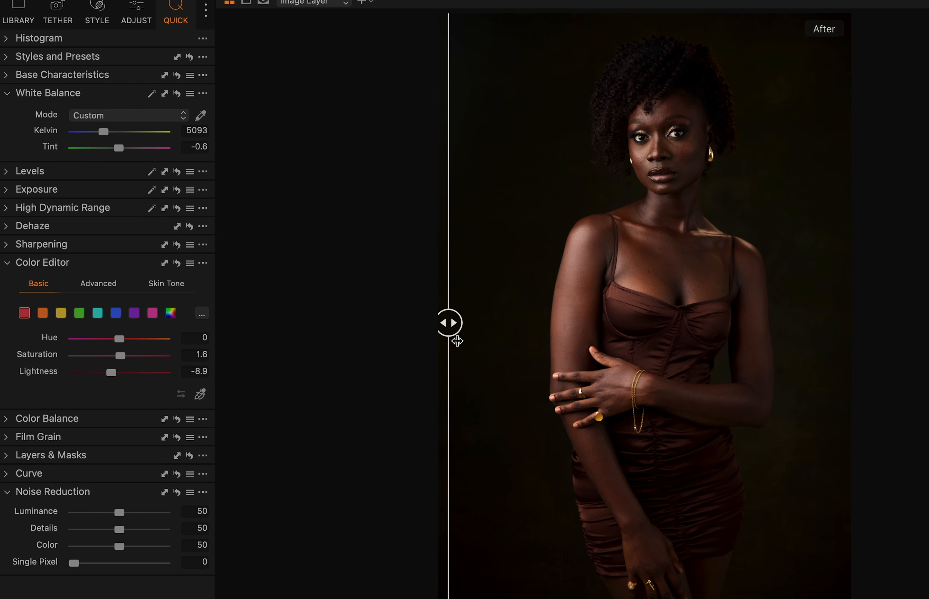
Adjust the orange range to hue 1.9, saturation 4.1 and lightness -15.9, and show the fully edited photo.
{"action": "left_click", "coordinate": [43, 314]}
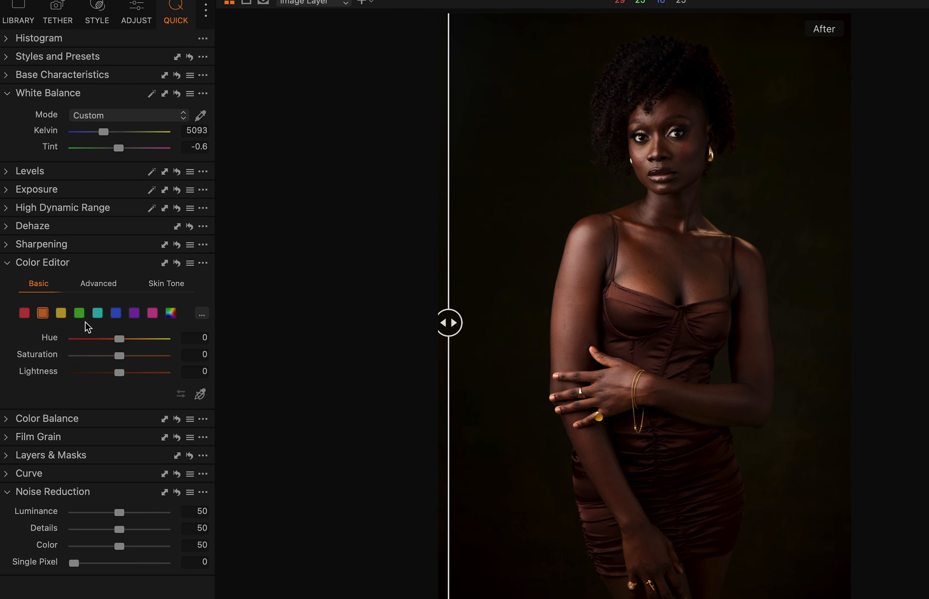
{"action": "left_click_drag", "start_coordinate": [119, 336], "coordinate": [104, 373]}
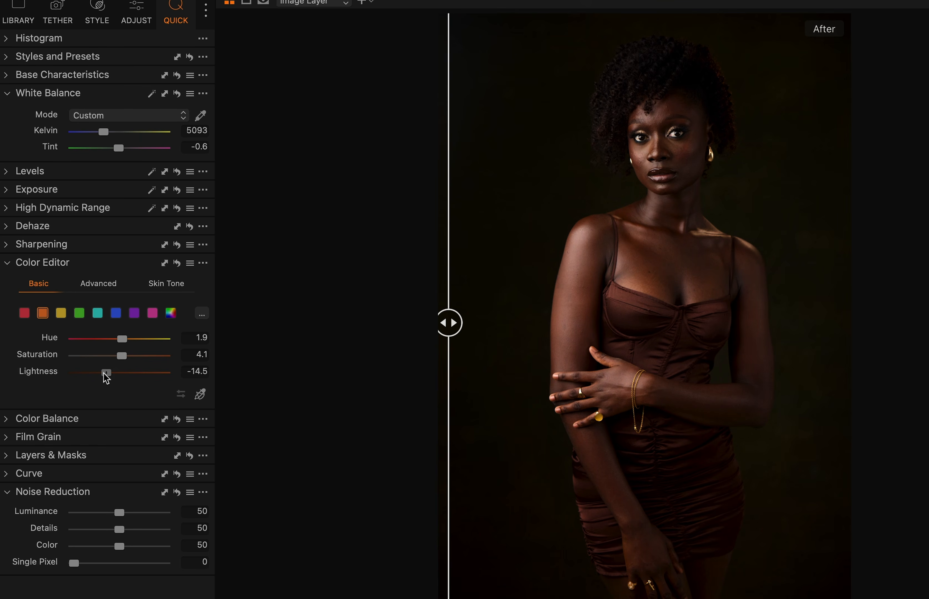
{"action": "left_click_drag", "start_coordinate": [104, 374], "coordinate": [103, 374]}
{"action": "left_click_drag", "start_coordinate": [450, 322], "coordinate": [429, 360]}
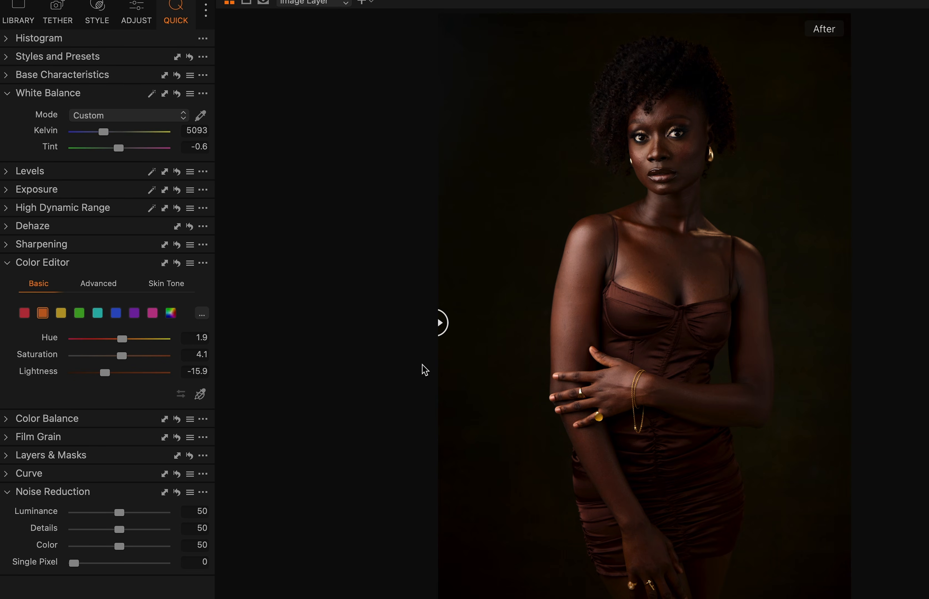
Adjust the yellow range to hue 13.1, saturation 10.7 and lightness -8.6, and compare the photo before and after.
{"action": "left_click", "coordinate": [61, 314]}
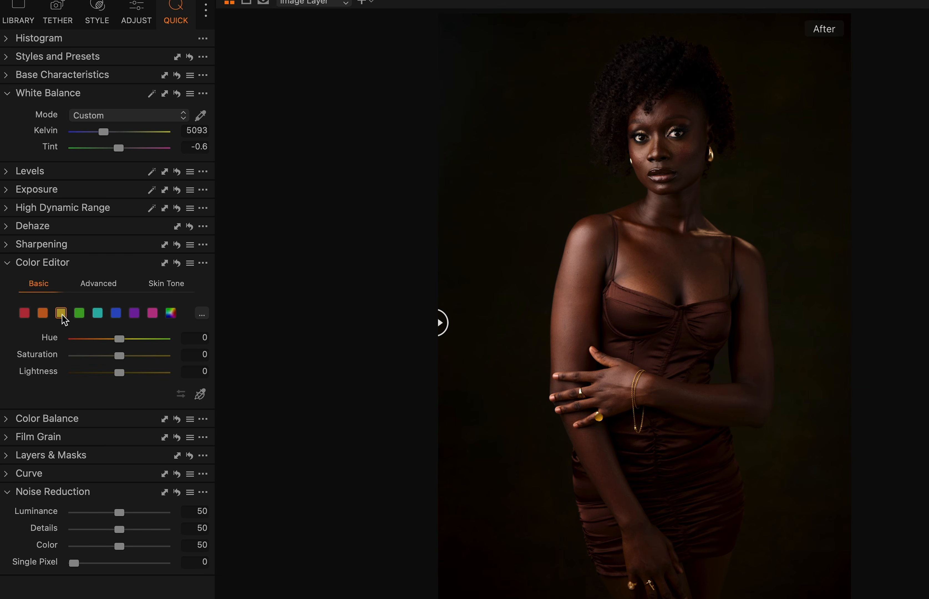
{"action": "left_click_drag", "start_coordinate": [120, 376], "coordinate": [112, 377]}
{"action": "left_click_drag", "start_coordinate": [117, 354], "coordinate": [124, 358]}
{"action": "left_click_drag", "start_coordinate": [121, 339], "coordinate": [139, 342]}
{"action": "left_click_drag", "start_coordinate": [441, 322], "coordinate": [898, 364]}
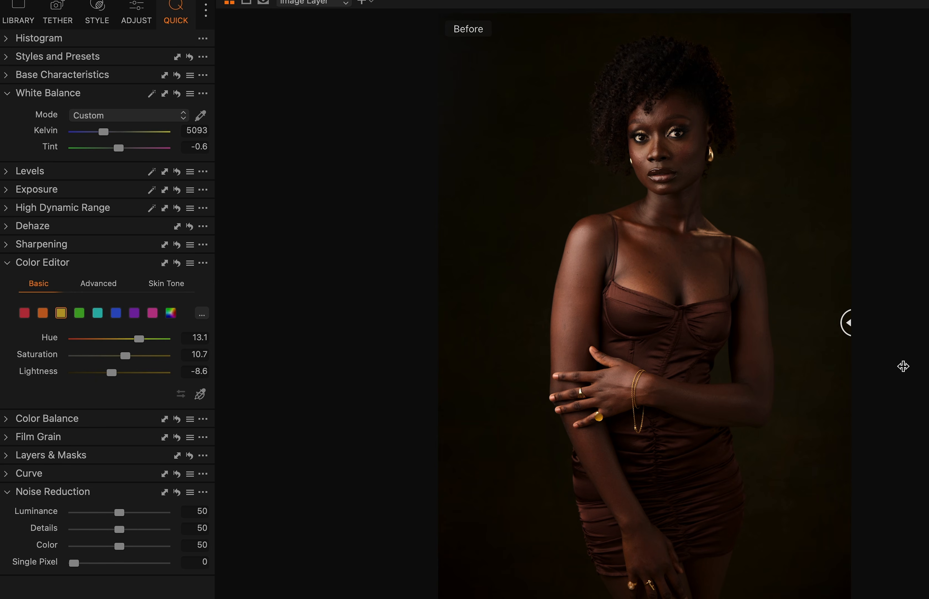
{"action": "left_click_drag", "start_coordinate": [904, 366], "coordinate": [398, 406]}
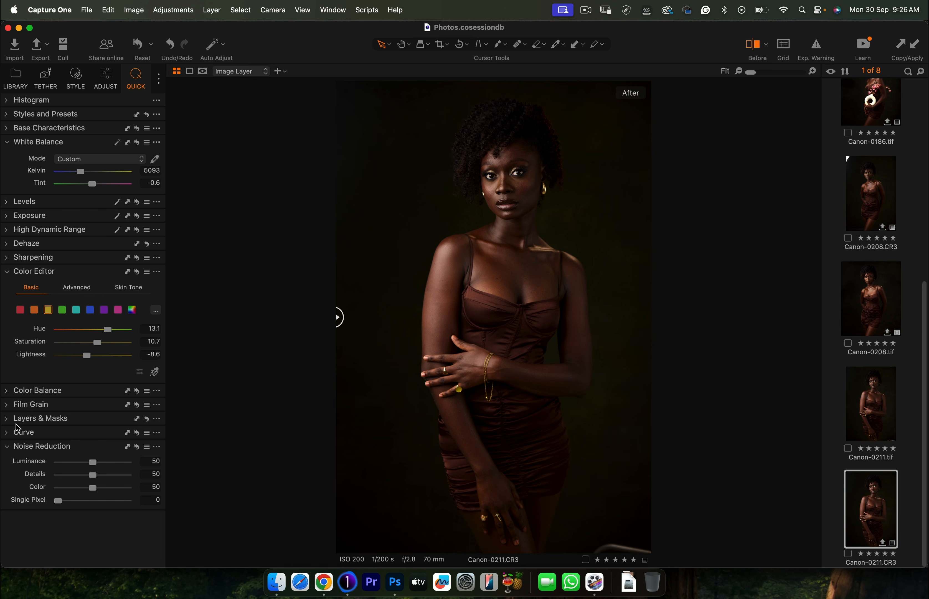
Create an automatic background mask layer and check its coverage with the mask overlay.
{"action": "left_click", "coordinate": [7, 420]}
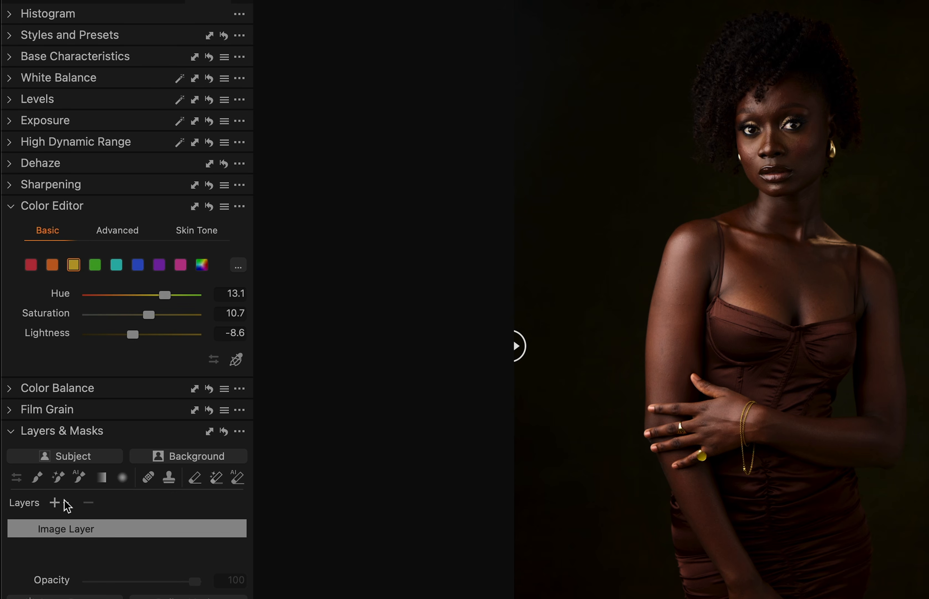
{"action": "left_click", "coordinate": [189, 461]}
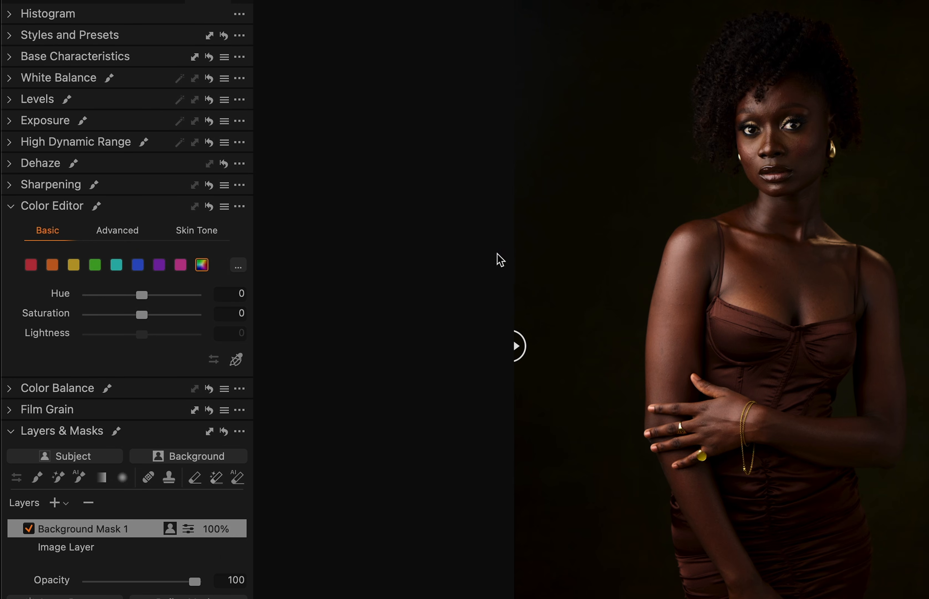
{"action": "key", "text": "m"}
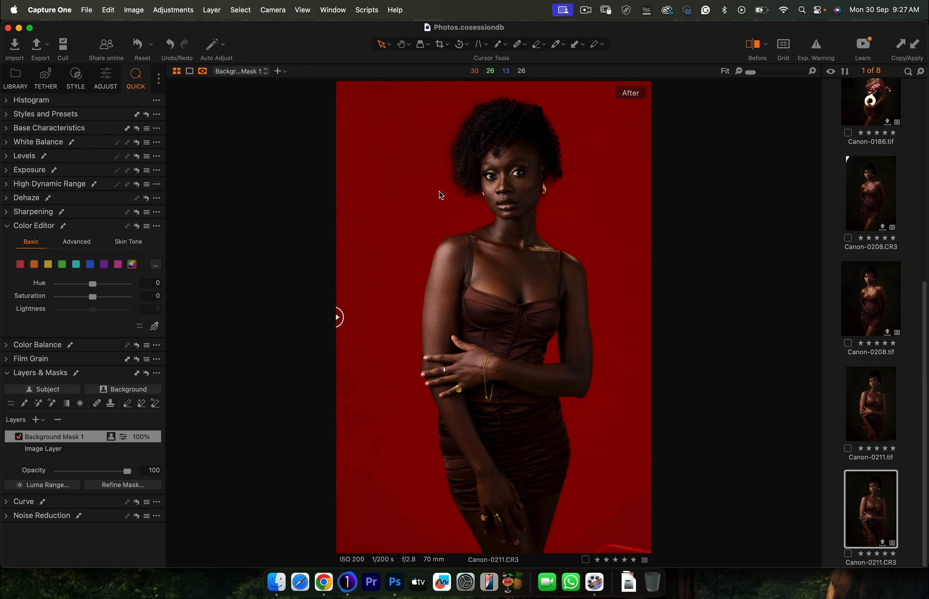
{"action": "key", "text": "m"}
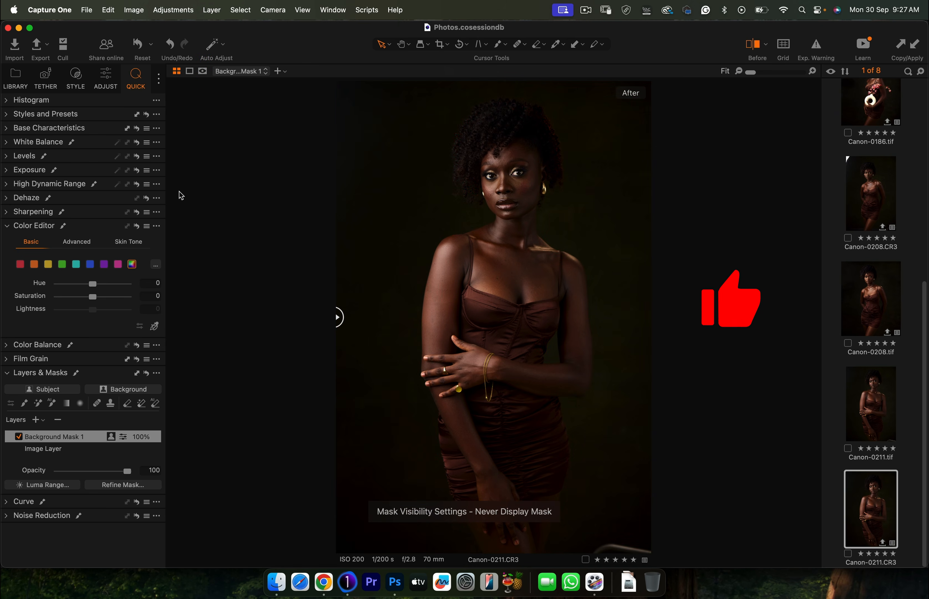
Set the white balance of the background mask layer to 5000 K.
{"action": "left_click", "coordinate": [8, 144]}
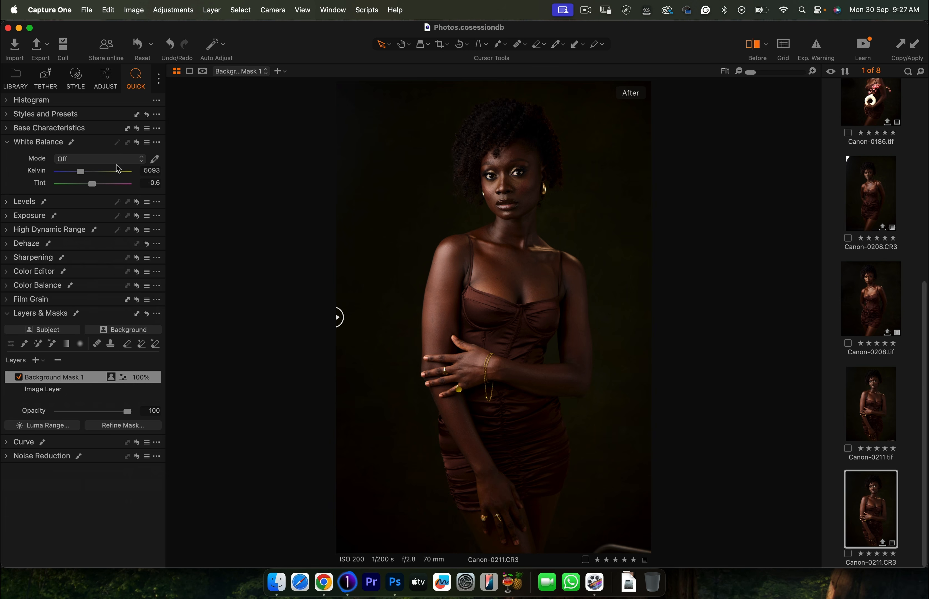
{"action": "left_click_drag", "start_coordinate": [83, 175], "coordinate": [103, 138]}
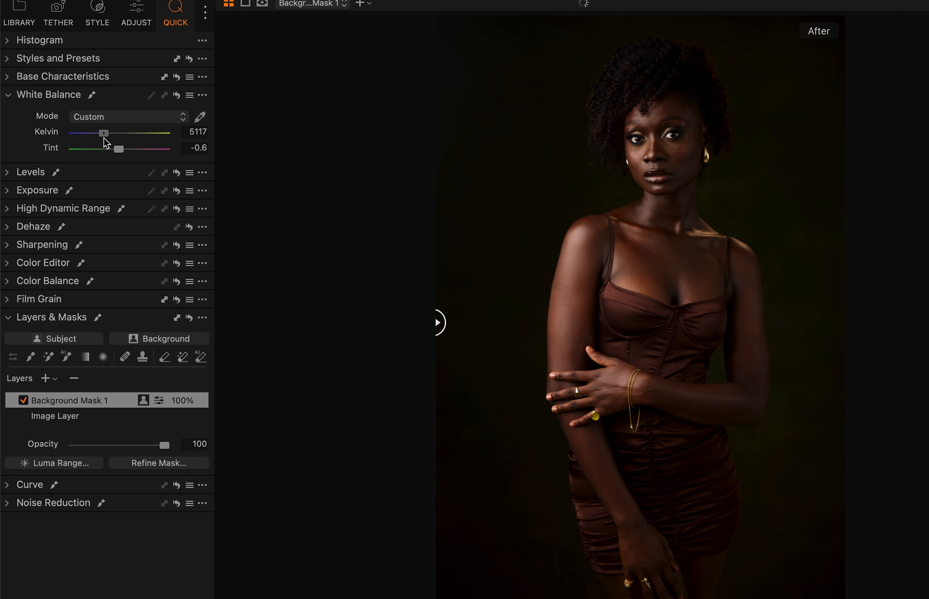
{"action": "left_click", "coordinate": [193, 131]}
{"action": "type", "text": "5000"}
{"action": "key", "text": "Return"}
{"action": "left_click", "coordinate": [11, 96]}
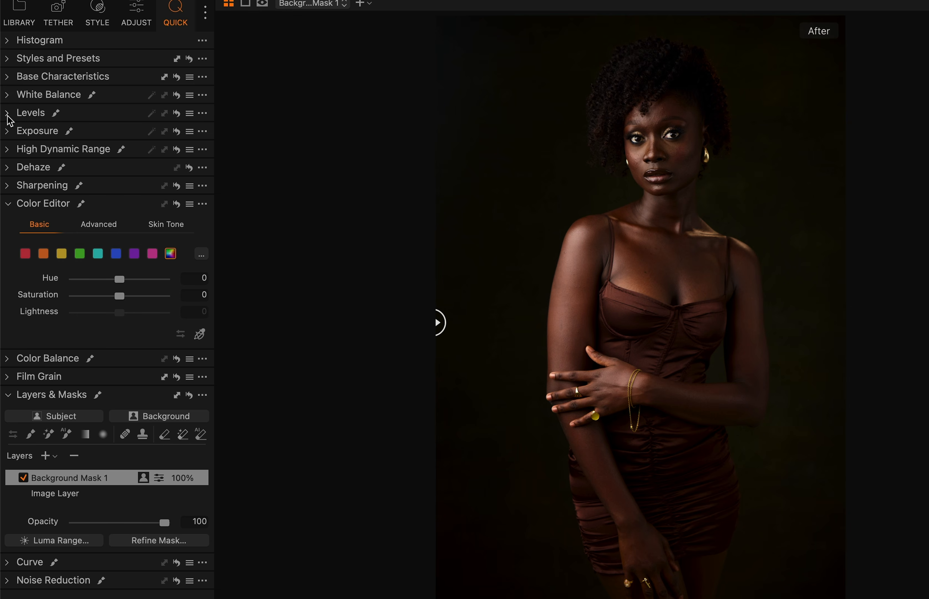
Brighten the background layer's midtones slightly by shifting the RGB Levels midpoint toward the shadows.
{"action": "left_click", "coordinate": [8, 113]}
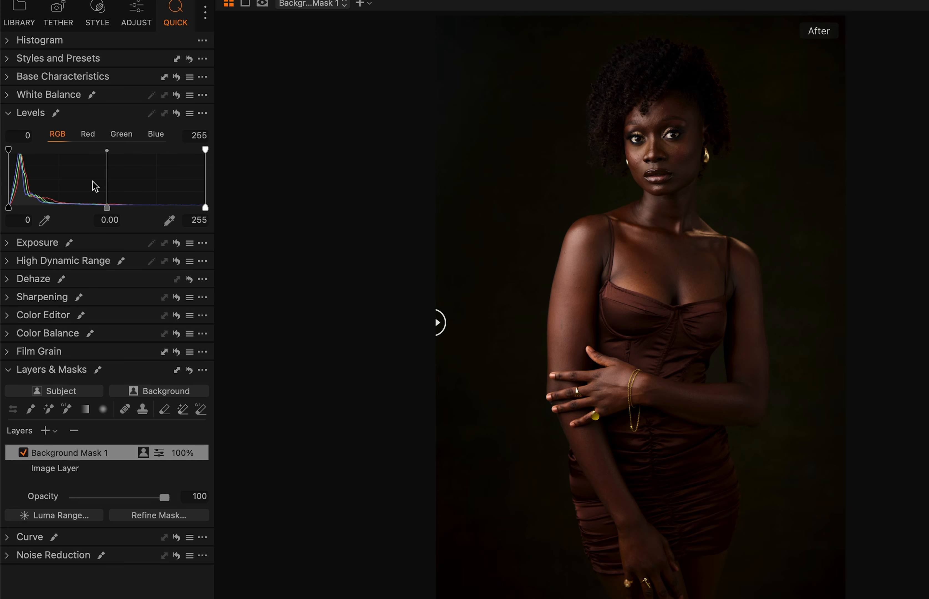
{"action": "left_click_drag", "start_coordinate": [105, 206], "coordinate": [102, 206]}
{"action": "left_click", "coordinate": [8, 114]}
Fine-tune the background layer's exposure, raise its contrast and slightly lower its saturation.
{"action": "left_click", "coordinate": [9, 131]}
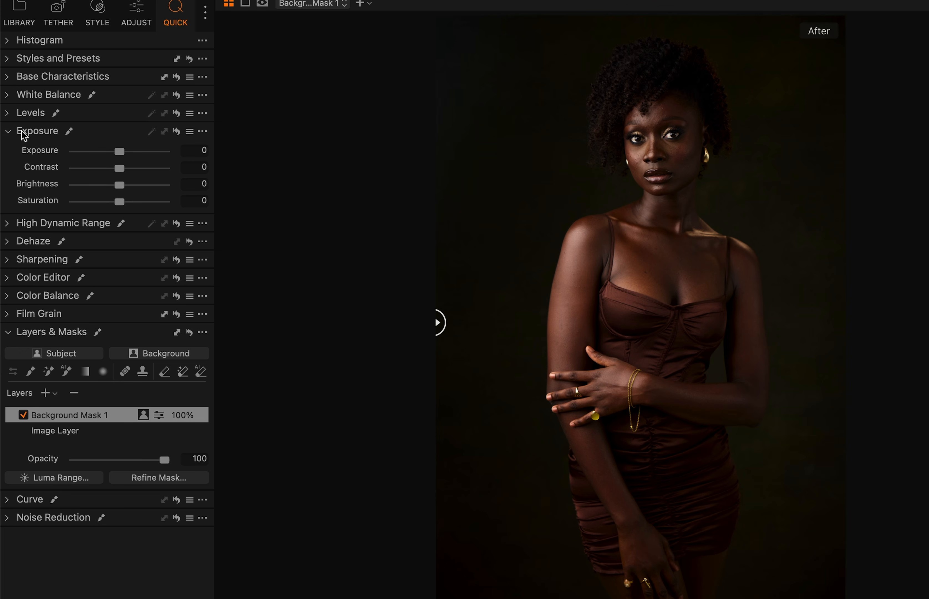
{"action": "left_click_drag", "start_coordinate": [119, 152], "coordinate": [119, 151]}
{"action": "left_click_drag", "start_coordinate": [120, 168], "coordinate": [130, 168]}
{"action": "left_click_drag", "start_coordinate": [121, 203], "coordinate": [118, 203]}
{"action": "left_click", "coordinate": [9, 133]}
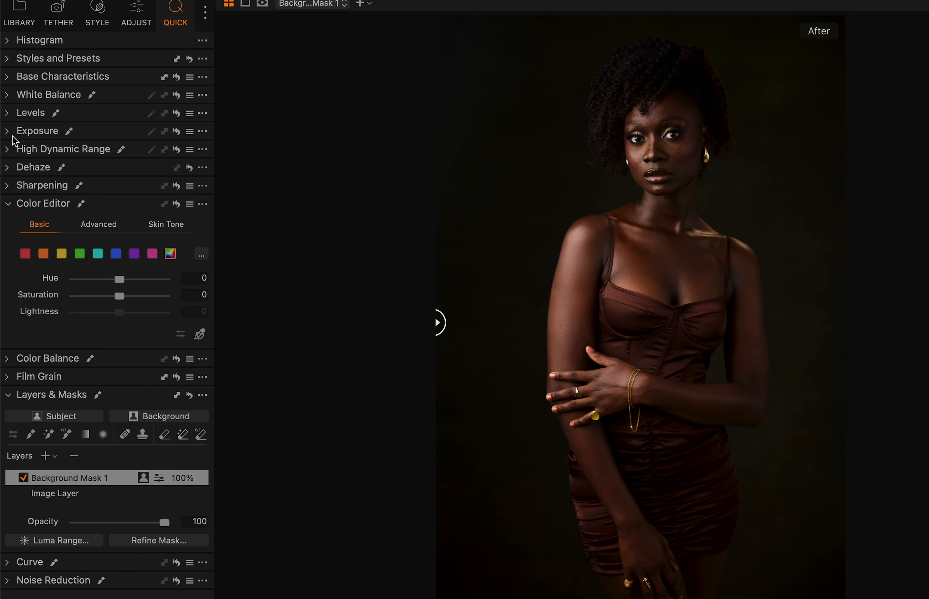
Adjust the background layer's orange range to hue 13.2, saturation -21.3 and lightness 20.4.
{"action": "left_click", "coordinate": [43, 256]}
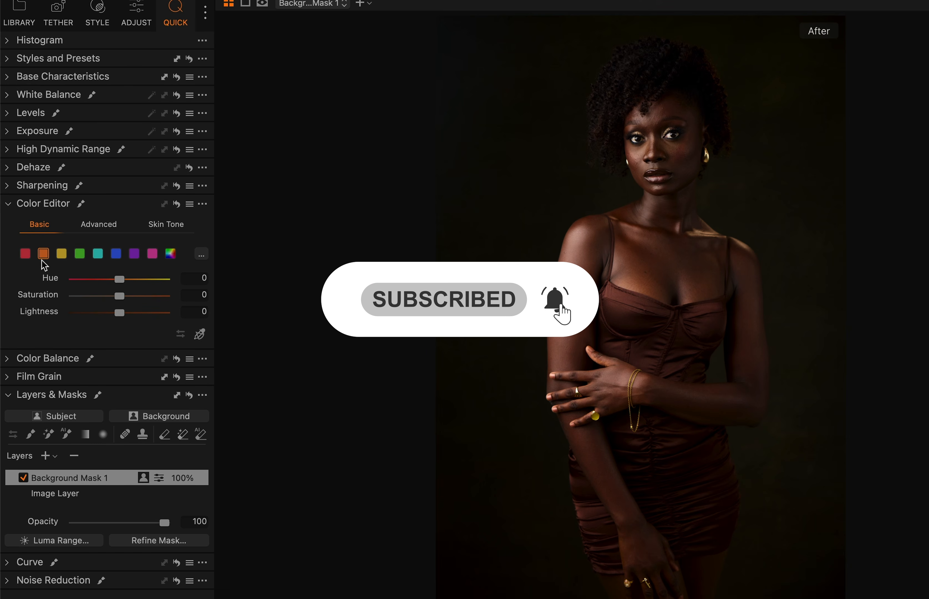
{"action": "mouse_move", "coordinate": [119, 279]}
{"action": "left_mouse_down"}
{"action": "mouse_move", "coordinate": [139, 280]}
{"action": "mouse_move", "coordinate": [98, 300]}
{"action": "mouse_move", "coordinate": [103, 282]}
{"action": "left_mouse_up"}
{"action": "left_click_drag", "start_coordinate": [125, 314], "coordinate": [141, 313]}
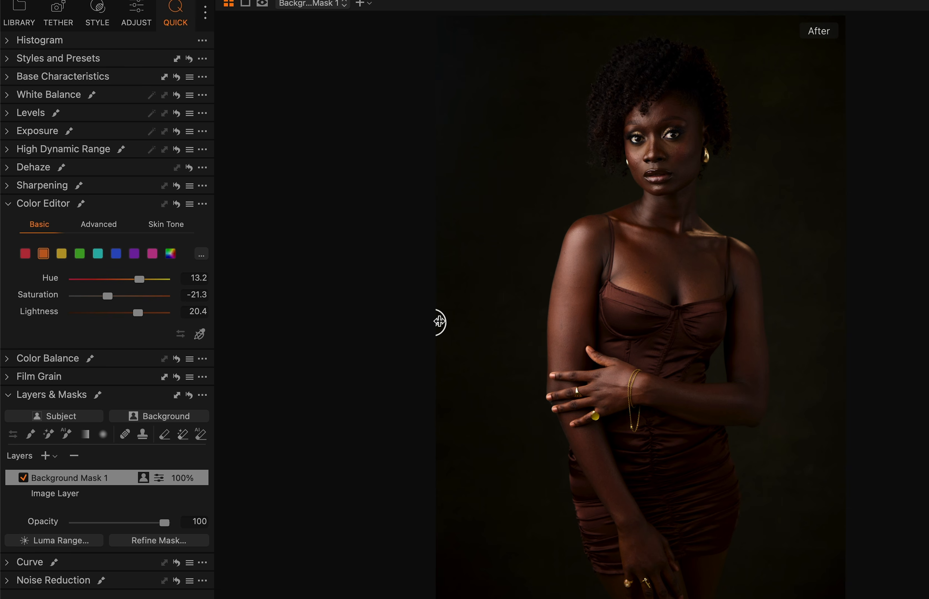
{"action": "mouse_move", "coordinate": [440, 322]}
{"action": "left_mouse_down"}
{"action": "mouse_move", "coordinate": [896, 338]}
{"action": "mouse_move", "coordinate": [440, 340]}
{"action": "left_mouse_up"}
Adjust the background layer's yellow range to hue 3, saturation -11 and lightness 4.6.
{"action": "left_click", "coordinate": [63, 254]}
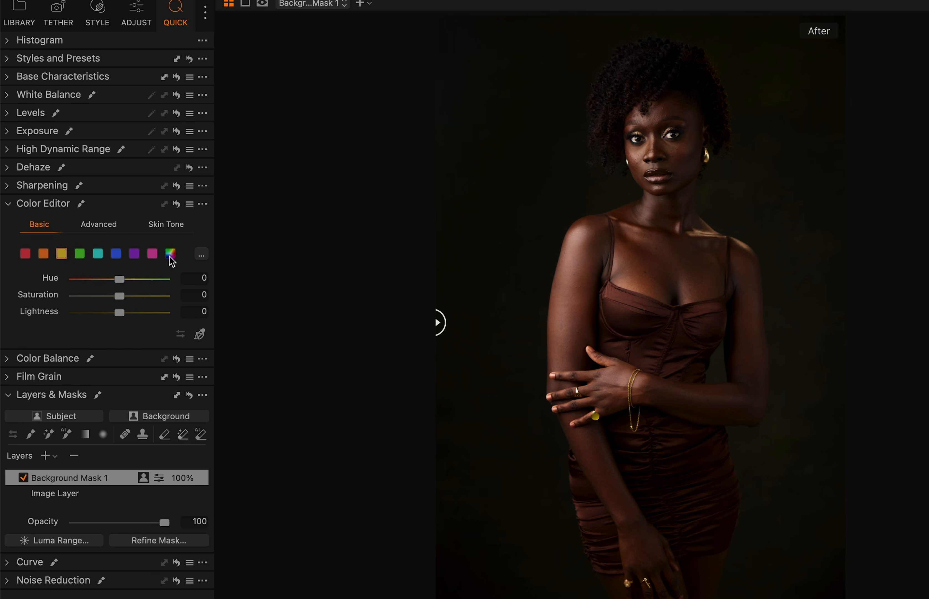
{"action": "left_click_drag", "start_coordinate": [121, 279], "coordinate": [127, 280]}
{"action": "left_click_drag", "start_coordinate": [128, 278], "coordinate": [127, 278]}
{"action": "left_click_drag", "start_coordinate": [118, 296], "coordinate": [114, 298]}
{"action": "left_click_drag", "start_coordinate": [119, 311], "coordinate": [122, 312]}
{"action": "left_click_drag", "start_coordinate": [125, 316], "coordinate": [125, 316]}
{"action": "left_click_drag", "start_coordinate": [445, 320], "coordinate": [355, 341]}
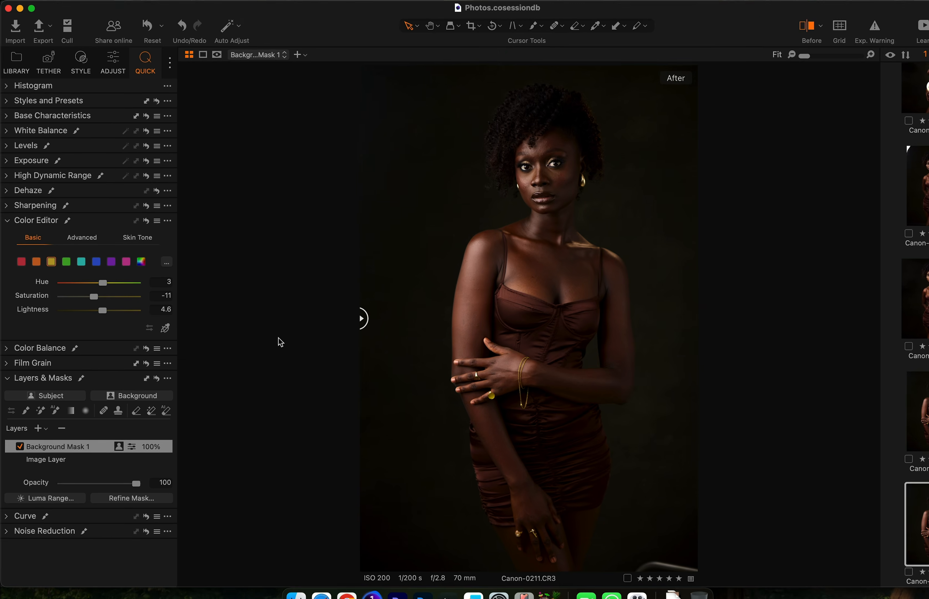
Send the graded photo Canon-0211.CR3 to Adobe Photoshop 2024 for editing.
{"action": "right_click", "coordinate": [919, 519]}
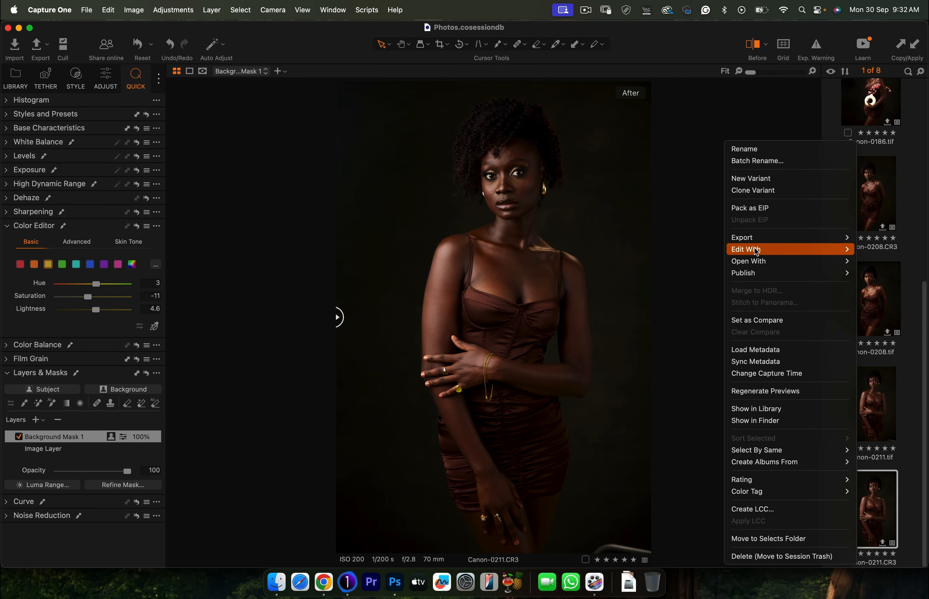
{"action": "mouse_move", "coordinate": [756, 252]}
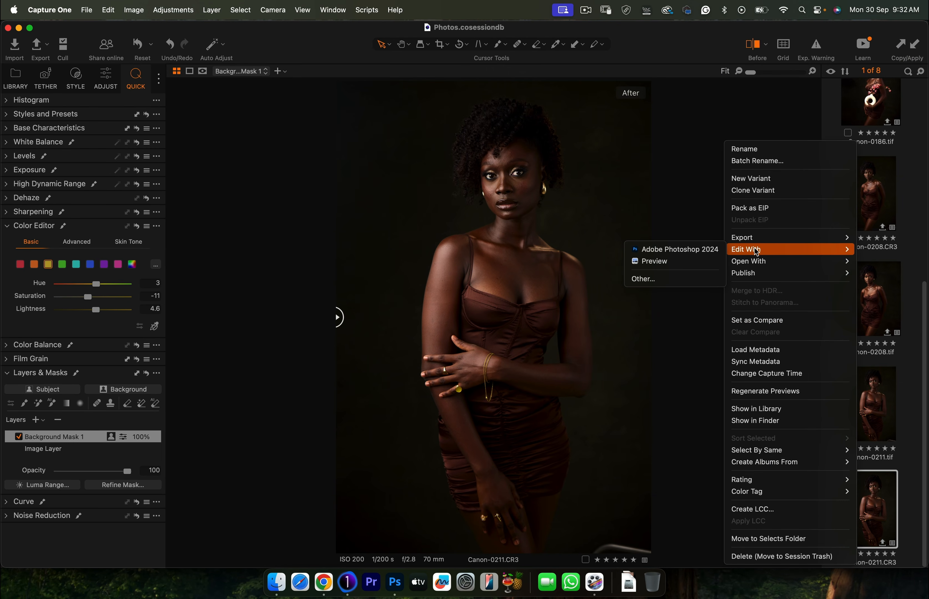
{"action": "left_click", "coordinate": [699, 249]}
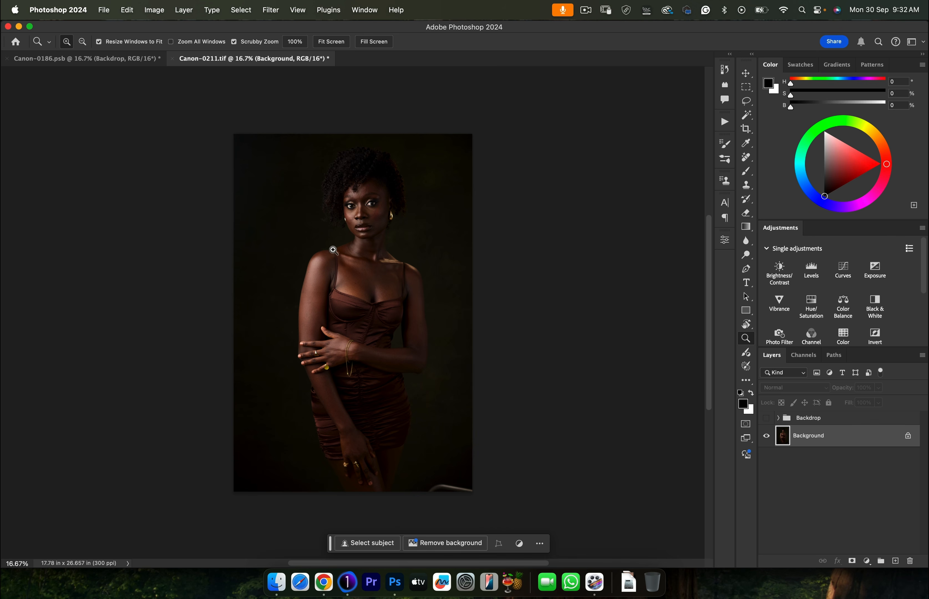
Extend the canvas to a 4:5 ratio at full image height with transparent sides, leaving the wider gap right of the photo.
{"action": "key", "text": "c"}
{"action": "key", "text": "c"}
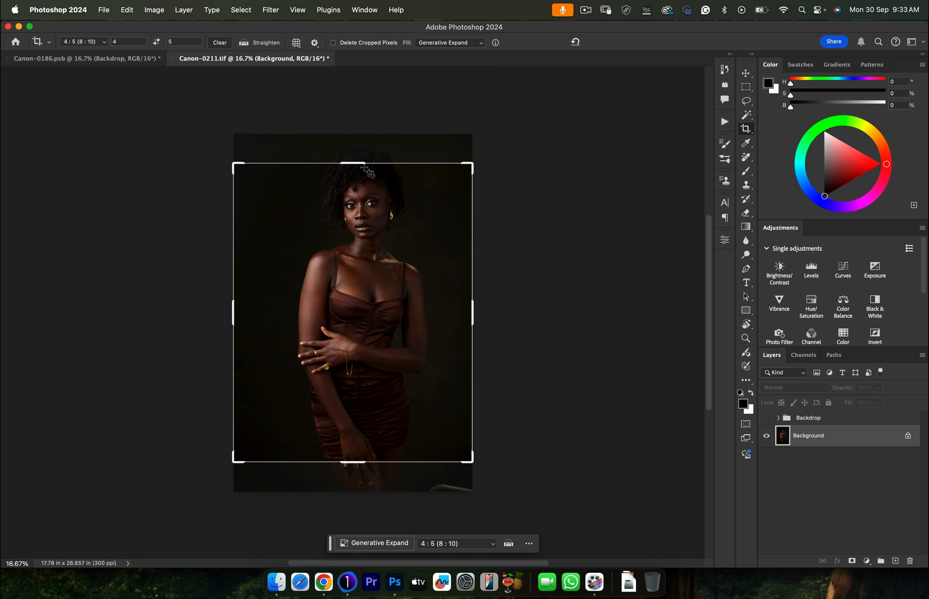
{"action": "left_click_drag", "start_coordinate": [362, 162], "coordinate": [361, 148]}
{"action": "left_click_drag", "start_coordinate": [354, 474], "coordinate": [355, 486]}
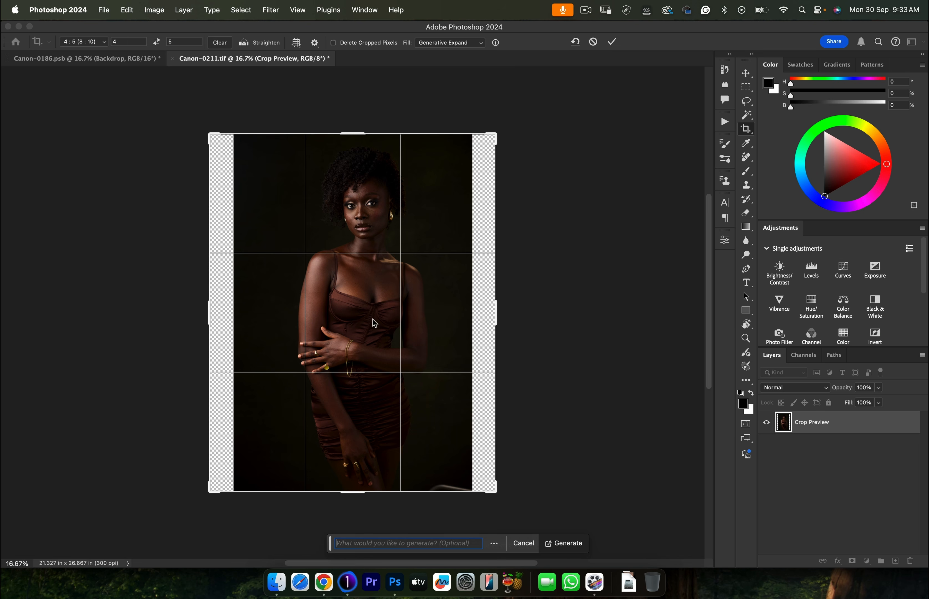
{"action": "left_click_drag", "start_coordinate": [370, 324], "coordinate": [362, 323]}
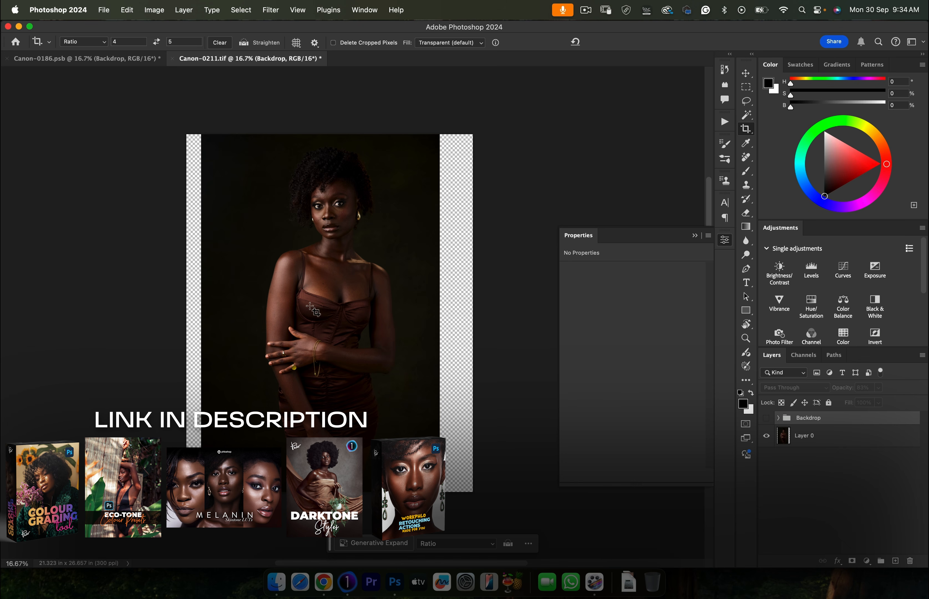
Select the backdrop strip left of the woman on Layer 0 and copy it to a new layer.
{"action": "left_click", "coordinate": [799, 439]}
{"action": "key", "text": "m"}
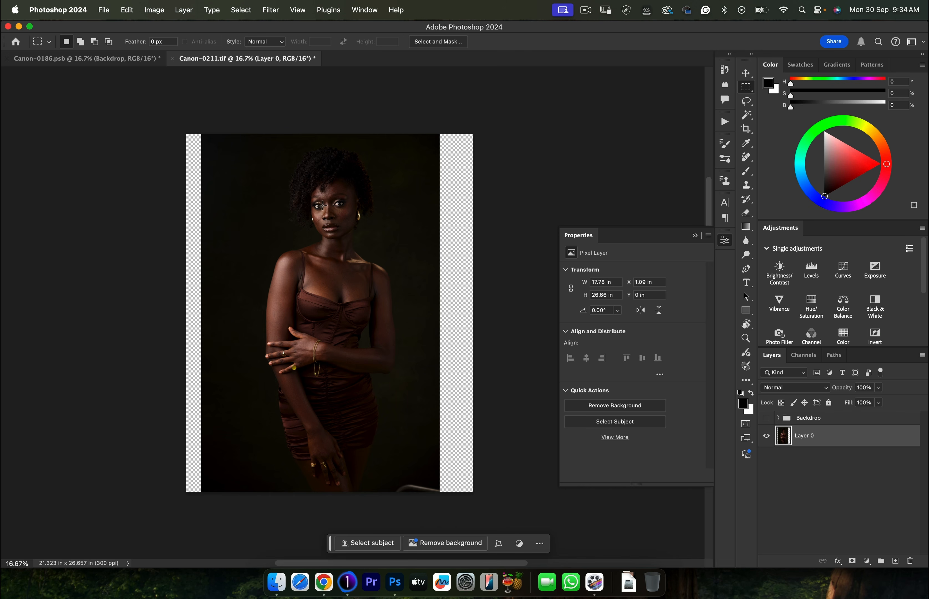
{"action": "left_click_drag", "start_coordinate": [164, 112], "coordinate": [262, 507]}
{"action": "key", "text": "super+j"}
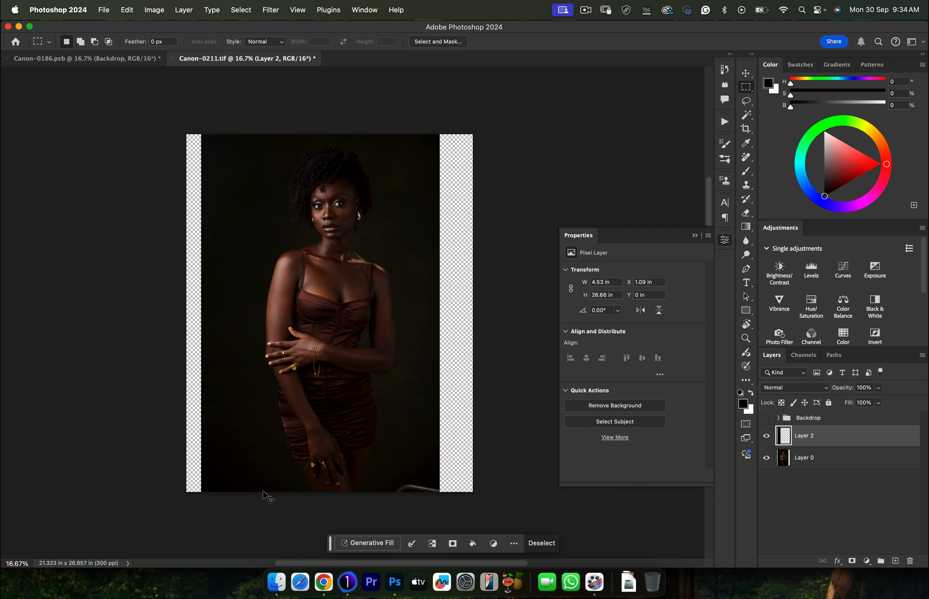
Stretch the copied backdrop strip outward to the canvas's left edge to fill the empty gap.
{"action": "key", "text": "super+t"}
{"action": "right_click", "coordinate": [219, 289]}
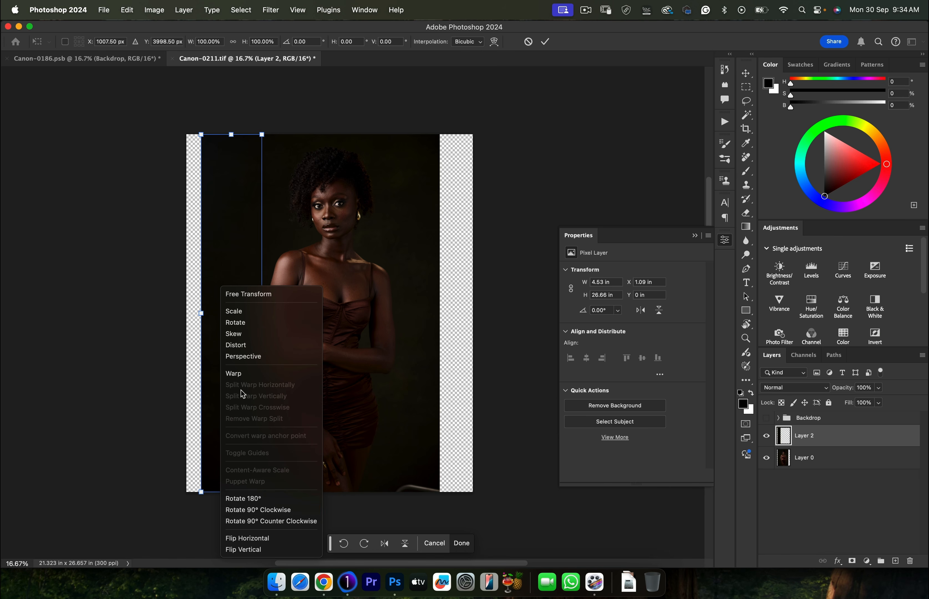
{"action": "left_click", "coordinate": [236, 345]}
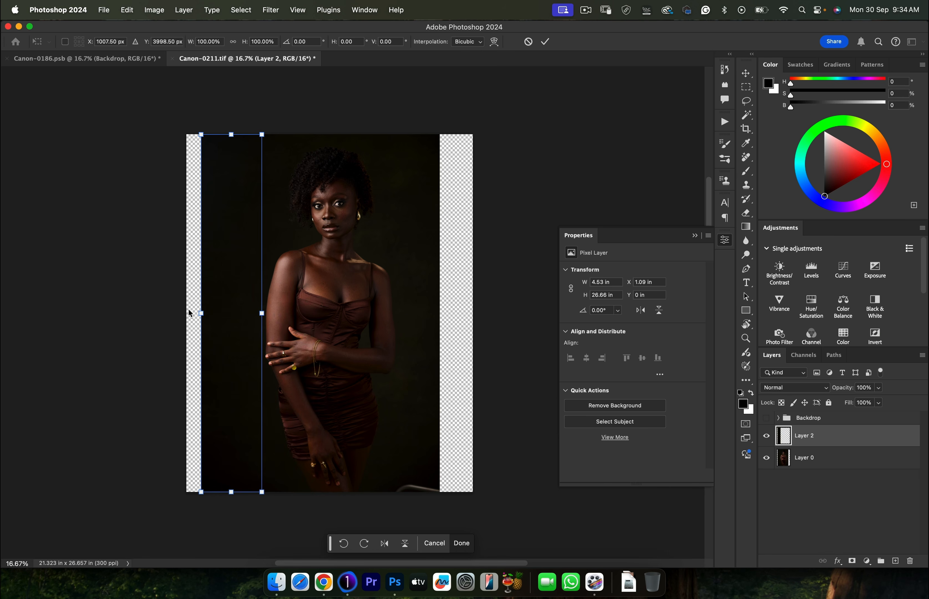
{"action": "left_click_drag", "start_coordinate": [202, 315], "coordinate": [189, 314]}
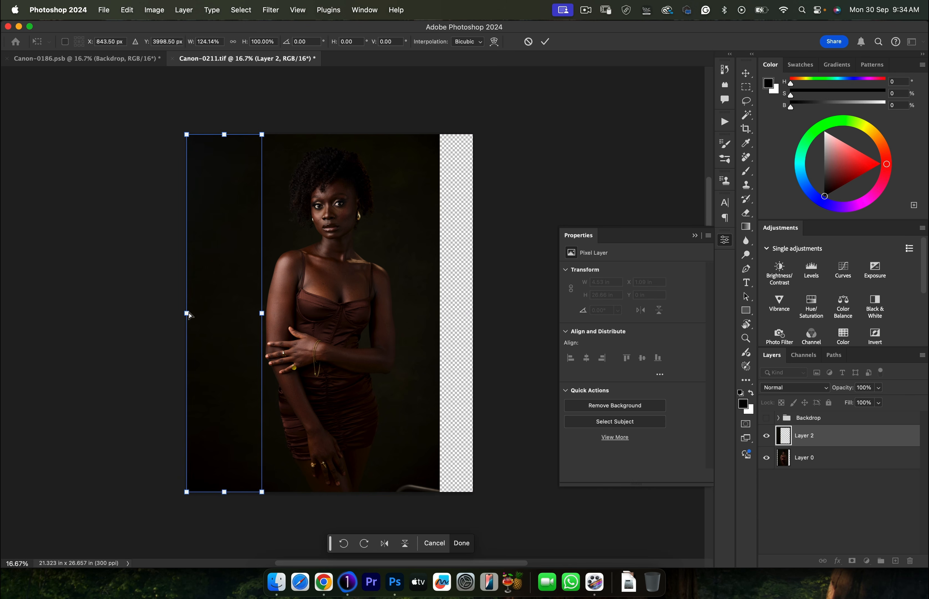
{"action": "key", "text": "Return"}
{"action": "key", "text": "m"}
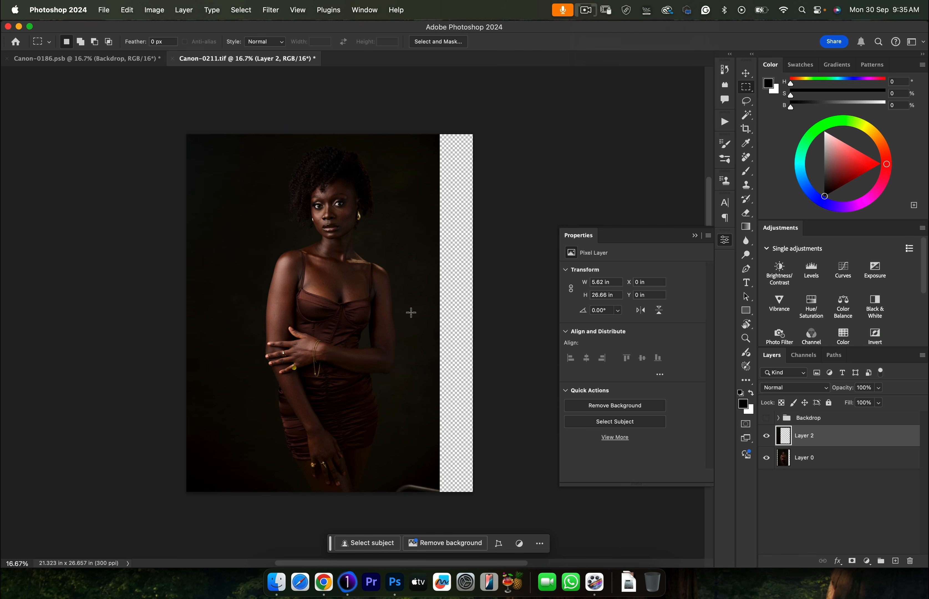
Remove the bright metal object at the photo's lower right corner with the Clone Stamp, sampling nearby dark backdrop.
{"action": "key", "text": "z"}
{"action": "left_click_drag", "start_coordinate": [406, 402], "coordinate": [456, 423]}
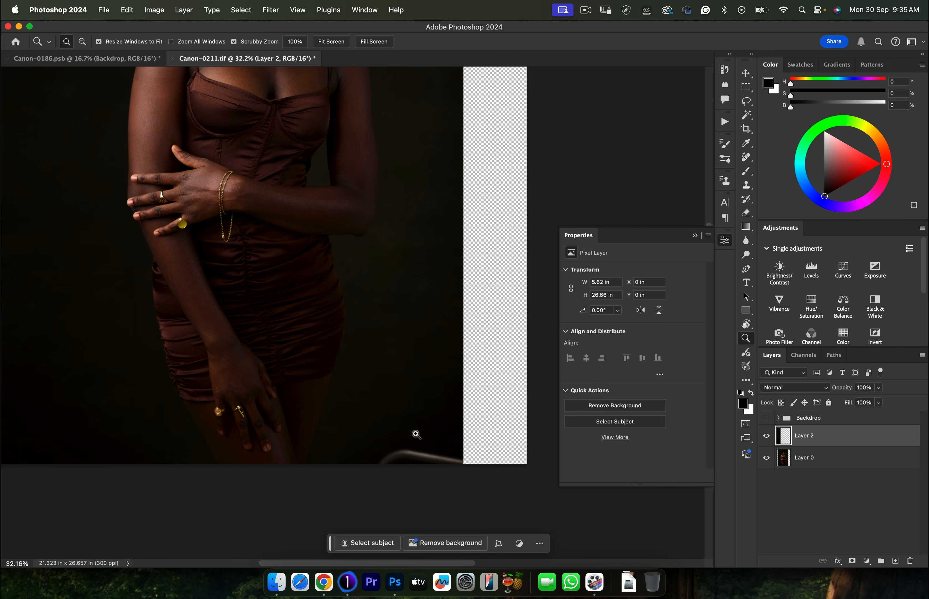
{"action": "key", "text": "s"}
{"action": "left_click_drag", "start_coordinate": [425, 412], "coordinate": [425, 413]}
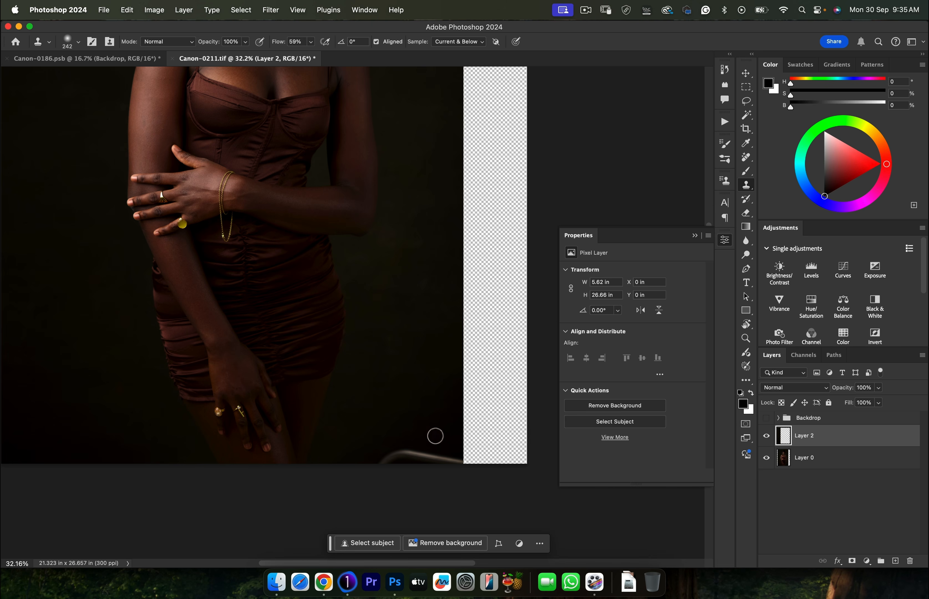
{"action": "left_click", "coordinate": [454, 444], "text": "alt"}
{"action": "mouse_move", "coordinate": [454, 465]}
{"action": "left_mouse_down"}
{"action": "mouse_move", "coordinate": [408, 451]}
{"action": "mouse_move", "coordinate": [384, 465]}
{"action": "left_mouse_up"}
{"action": "left_click", "coordinate": [421, 439], "text": "alt"}
{"action": "left_click", "coordinate": [407, 441], "text": "alt"}
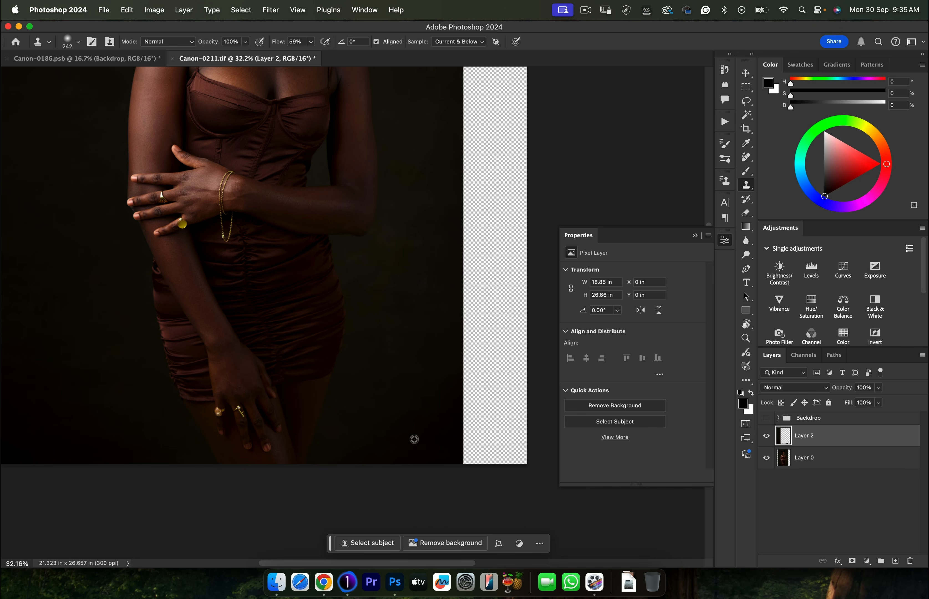
Select the backdrop strip right of the woman and copy it to a new layer.
{"action": "key", "text": "z"}
{"action": "left_click_drag", "start_coordinate": [423, 375], "coordinate": [383, 381]}
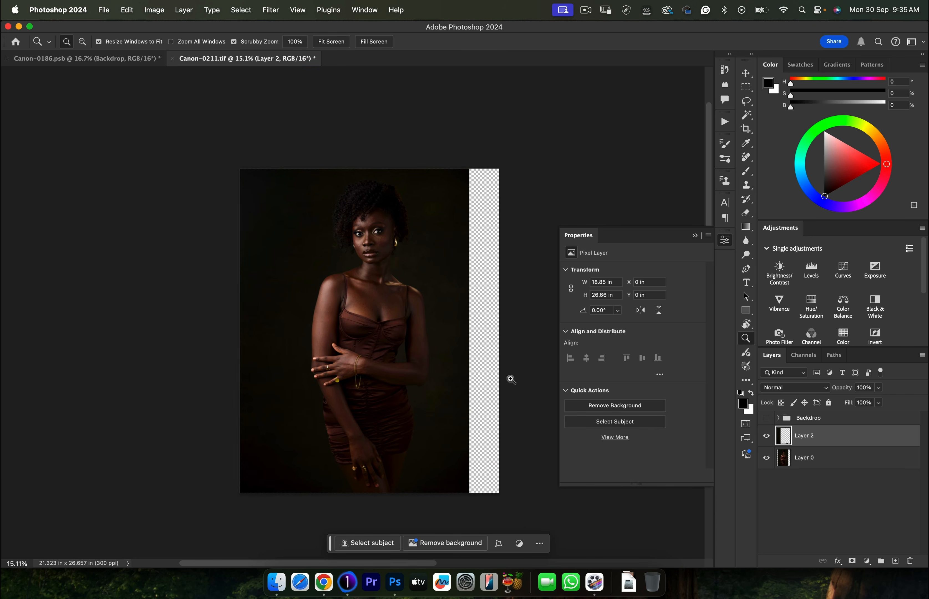
{"action": "left_click", "coordinate": [784, 461]}
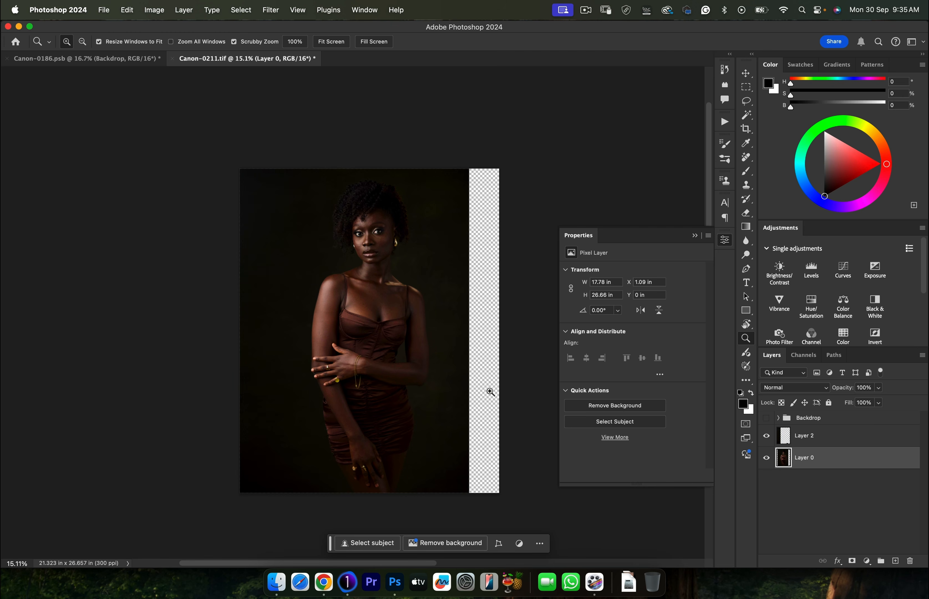
{"action": "key", "text": "m"}
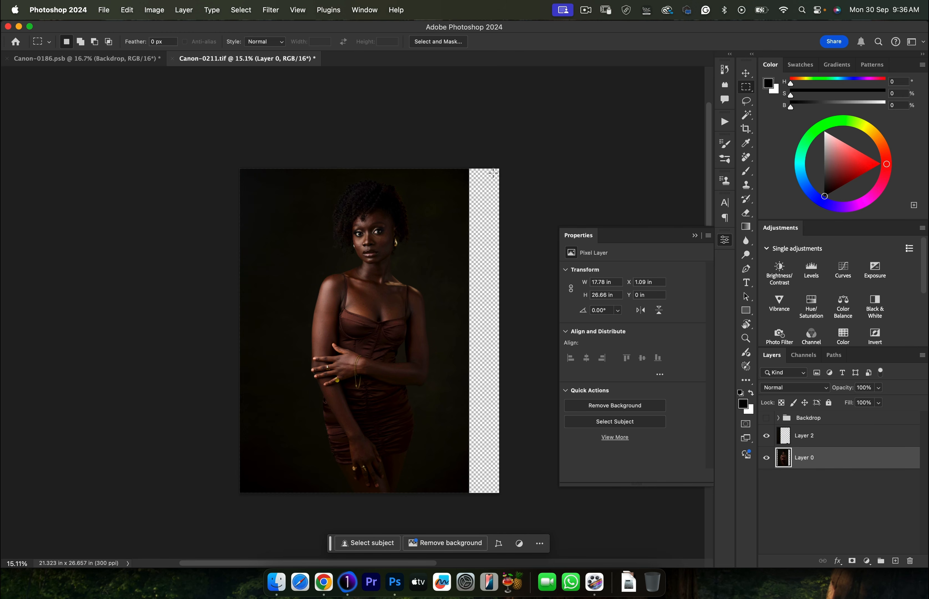
{"action": "left_click_drag", "start_coordinate": [471, 159], "coordinate": [432, 503]}
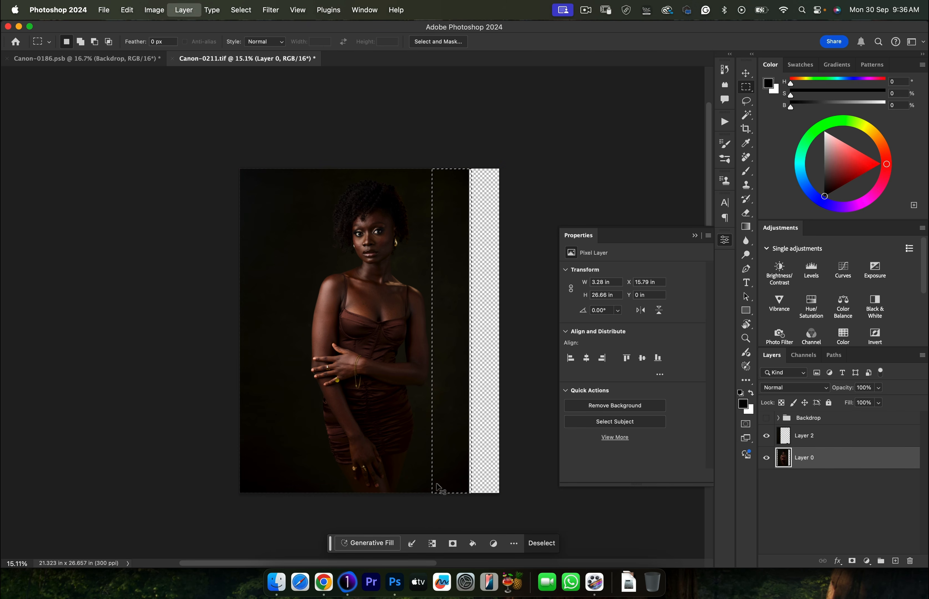
{"action": "key", "text": "super+j"}
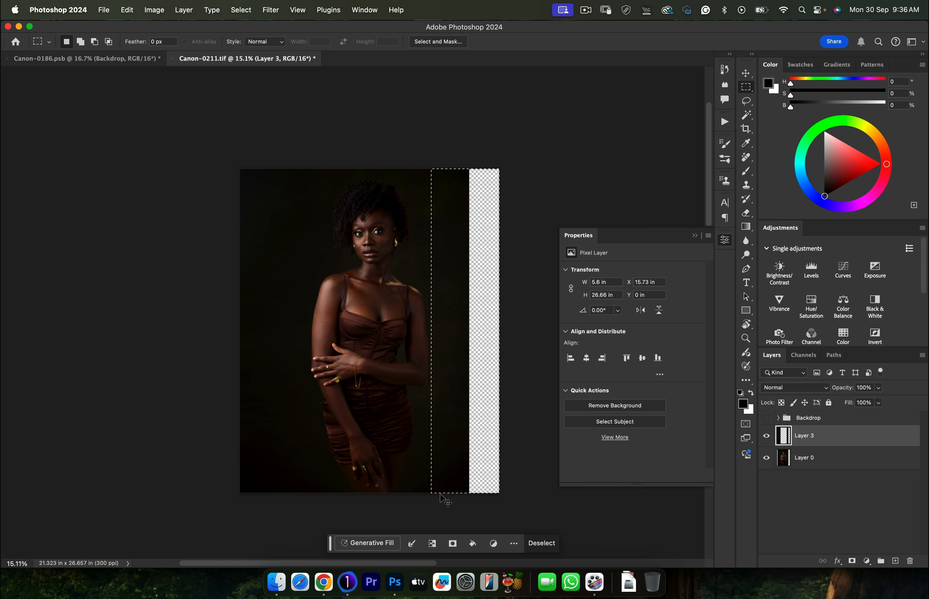
Stretch the right backdrop strip outward to the canvas's right edge to fill the transparent gap, and clear the selection.
{"action": "key", "text": "super+t"}
{"action": "scroll", "coordinate": [454, 357], "scroll_direction": "right", "scroll_amount": 3}
{"action": "right_click", "coordinate": [392, 323]}
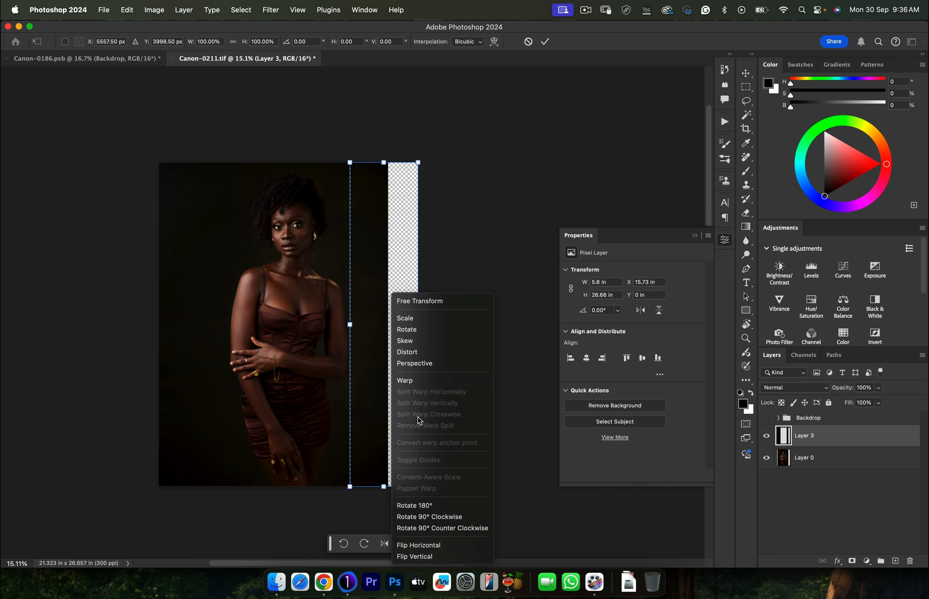
{"action": "left_click", "coordinate": [413, 352]}
{"action": "left_click_drag", "start_coordinate": [422, 327], "coordinate": [469, 331]}
{"action": "key", "text": "Return"}
{"action": "key", "text": "super+d"}
{"action": "scroll", "coordinate": [347, 279], "scroll_direction": "left", "scroll_amount": 3}
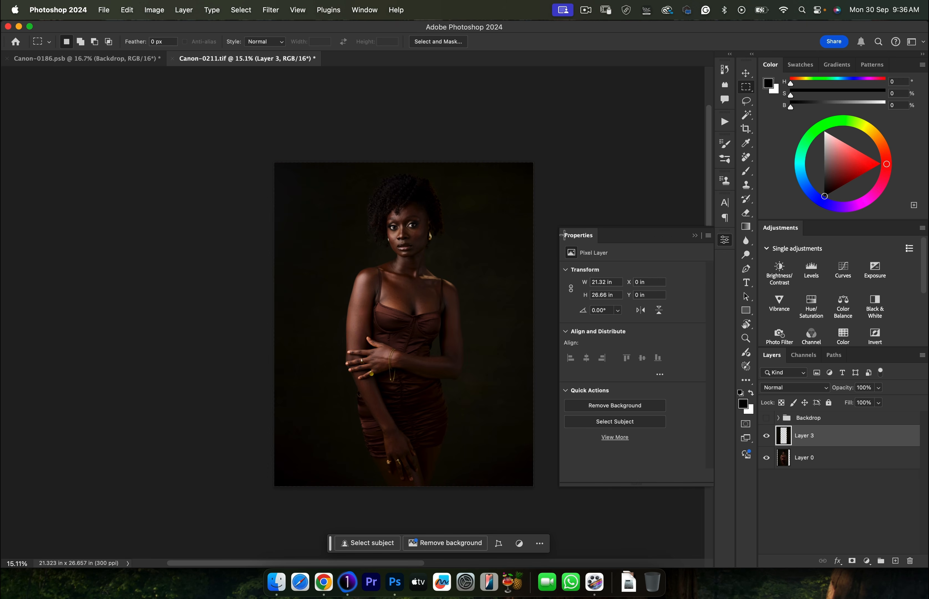
Merge the backdrop extension layer down into Layer 0.
{"action": "left_click", "coordinate": [695, 236]}
{"action": "scroll", "coordinate": [416, 306], "scroll_direction": "left", "scroll_amount": 2}
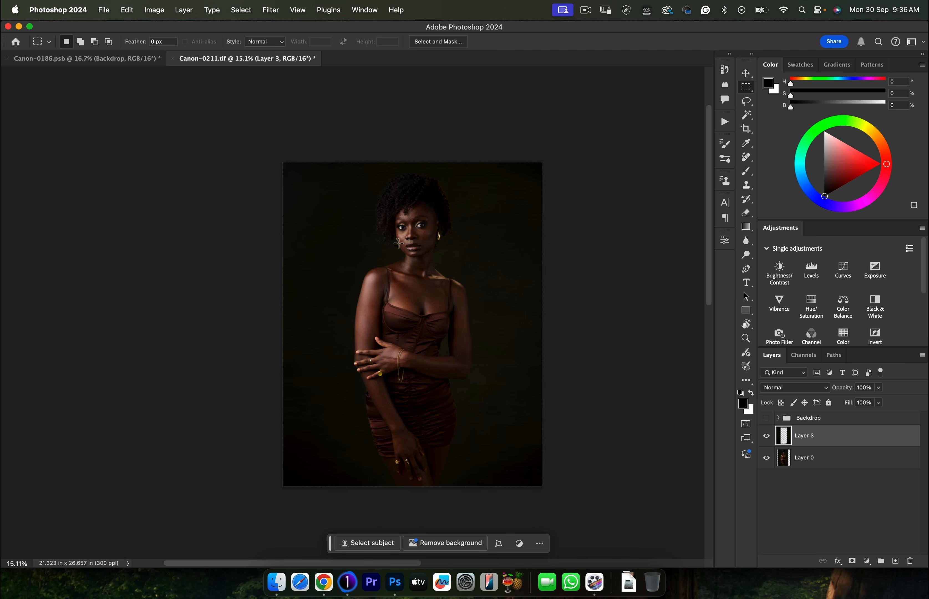
{"action": "key", "text": "super+e"}
Add an empty layer above the photo and set the Brush's foreground color to cyan 00d8ff.
{"action": "key", "text": "z"}
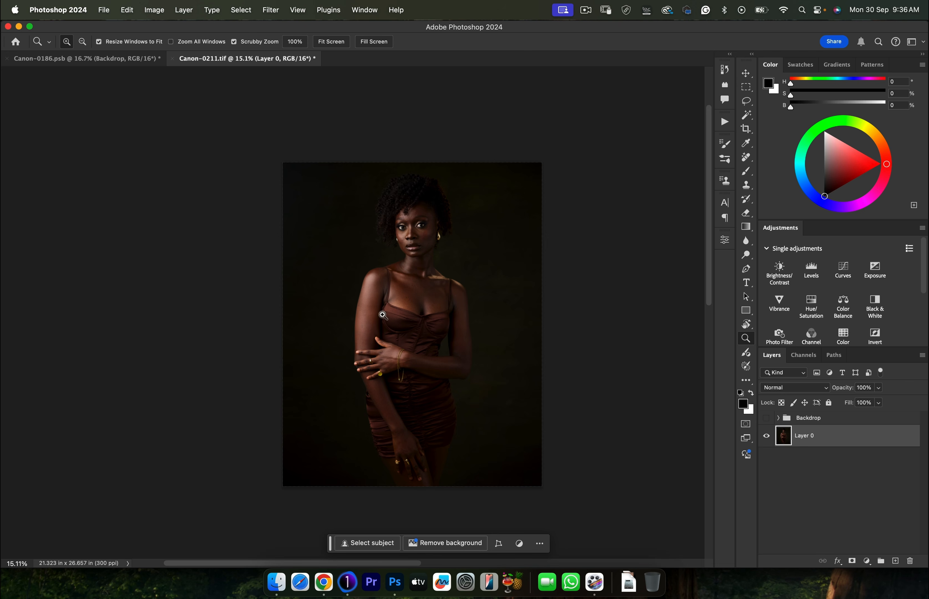
{"action": "scroll", "coordinate": [424, 343], "scroll_direction": "down", "scroll_amount": 1}
{"action": "mouse_move", "coordinate": [413, 318]}
{"action": "left_mouse_down"}
{"action": "mouse_move", "coordinate": [438, 316]}
{"action": "mouse_move", "coordinate": [427, 319]}
{"action": "left_mouse_up"}
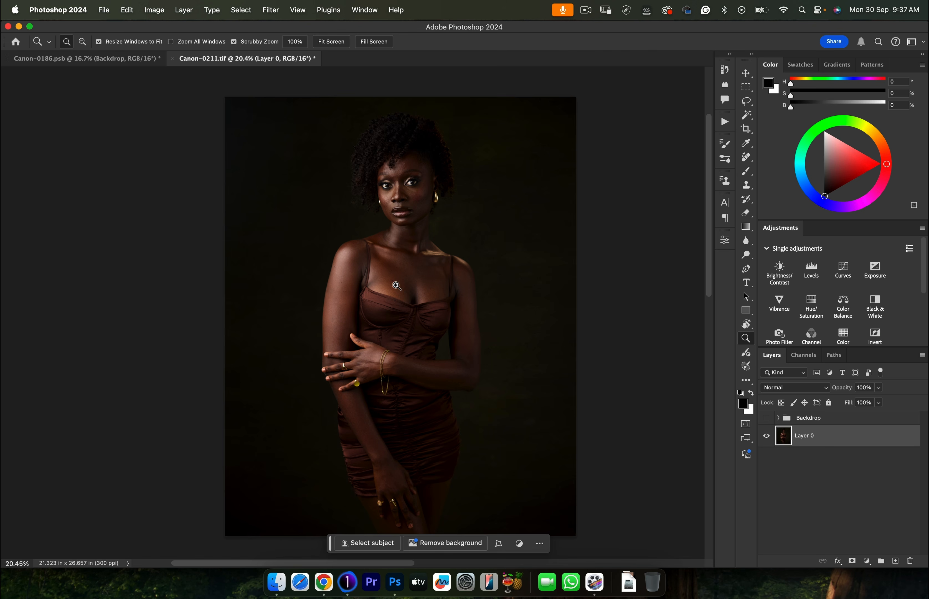
{"action": "mouse_move", "coordinate": [400, 179]}
{"action": "left_mouse_down"}
{"action": "mouse_move", "coordinate": [486, 167]}
{"action": "mouse_move", "coordinate": [409, 178]}
{"action": "left_mouse_up"}
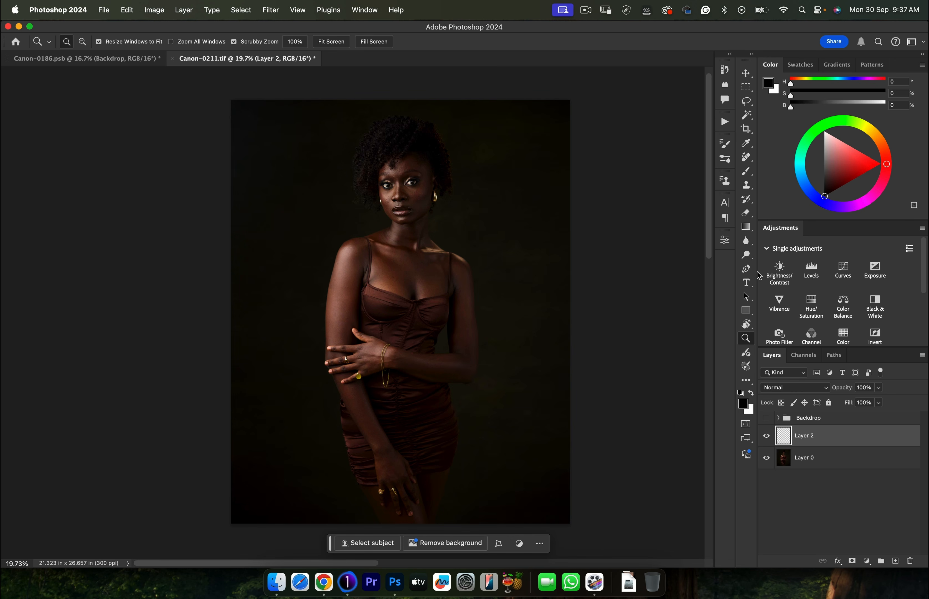
{"action": "key", "text": "b"}
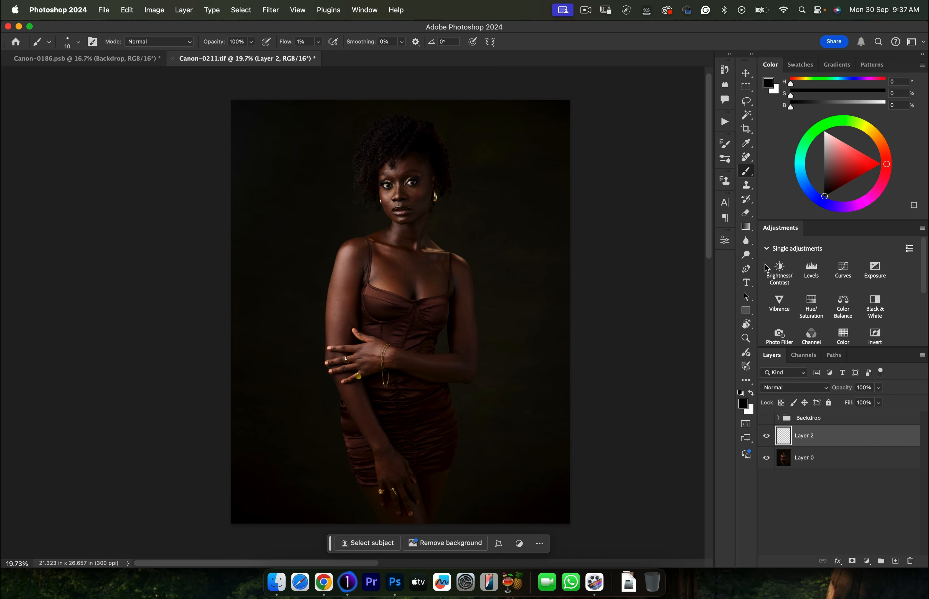
{"action": "left_click", "coordinate": [743, 404]}
{"action": "left_click", "coordinate": [734, 241]}
{"action": "left_click", "coordinate": [725, 176]}
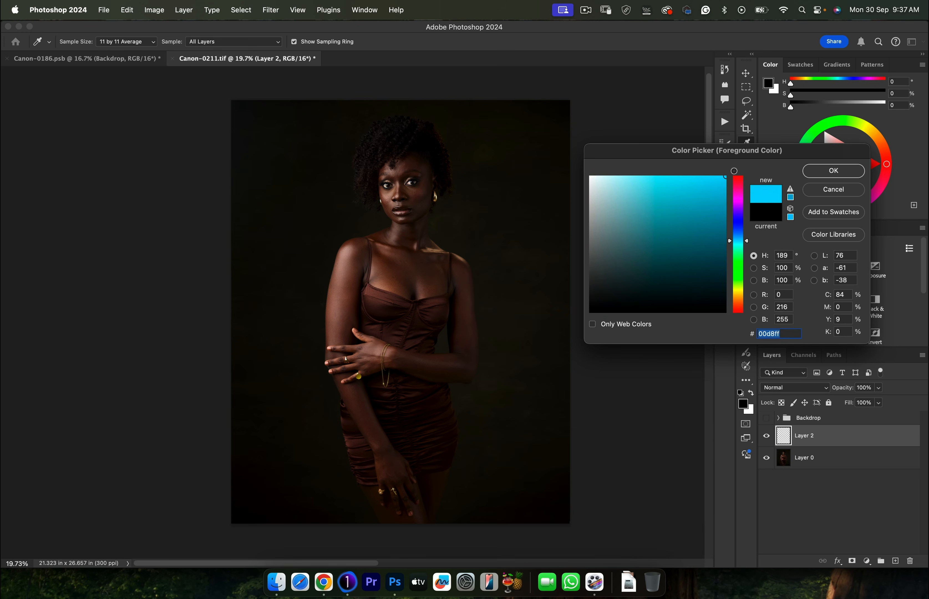
{"action": "left_click", "coordinate": [834, 171]}
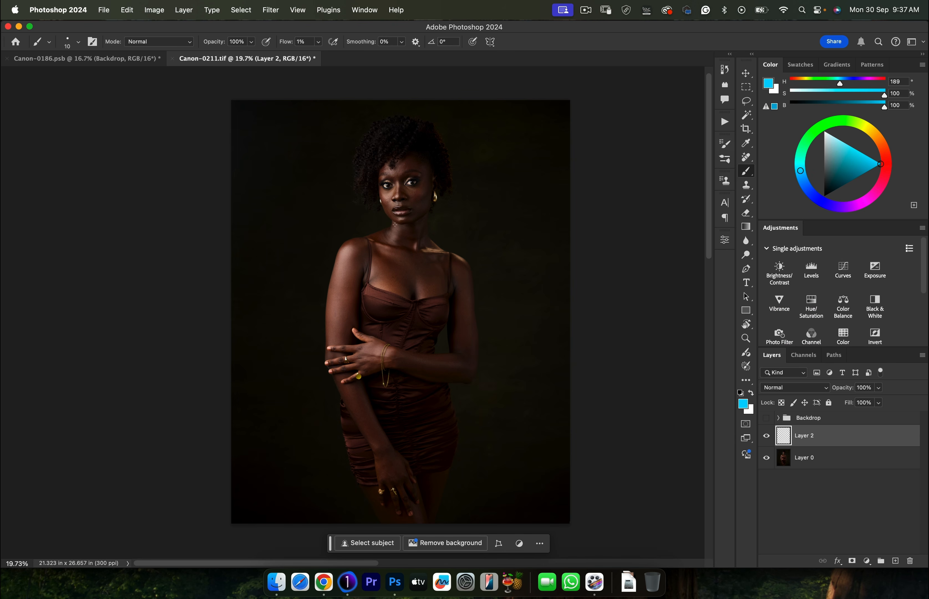
Paint cyan marks with the Brush at 100% flow along the dress's center, the skirt, the hip and the upper arm's outer edge.
{"action": "scroll", "coordinate": [403, 219], "scroll_direction": "up", "scroll_amount": 3}
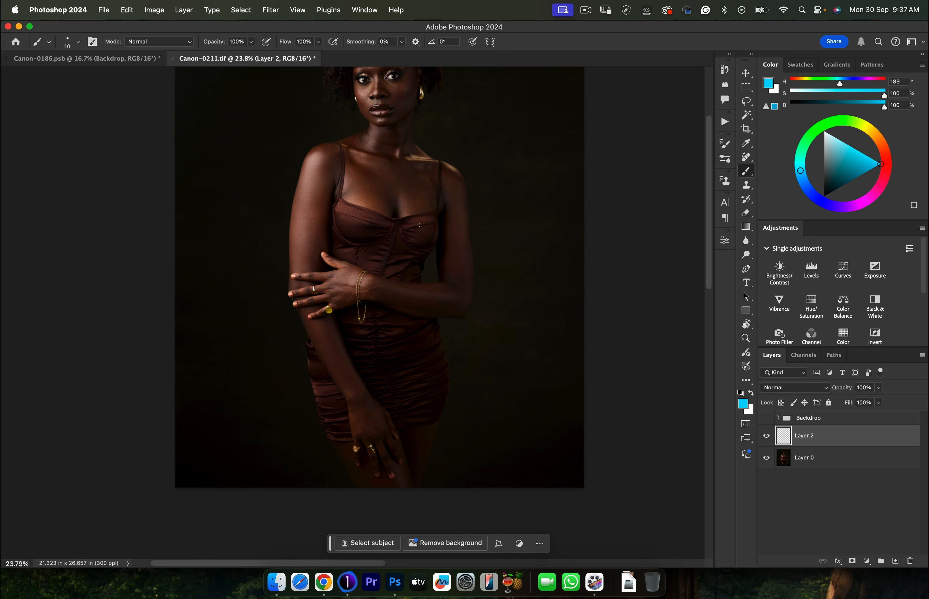
{"action": "left_click_drag", "start_coordinate": [393, 231], "coordinate": [381, 272]}
{"action": "mouse_move", "coordinate": [371, 314]}
{"action": "left_mouse_down"}
{"action": "mouse_move", "coordinate": [397, 415]}
{"action": "mouse_move", "coordinate": [367, 317]}
{"action": "mouse_move", "coordinate": [391, 390]}
{"action": "mouse_move", "coordinate": [371, 324]}
{"action": "mouse_move", "coordinate": [384, 367]}
{"action": "left_mouse_up"}
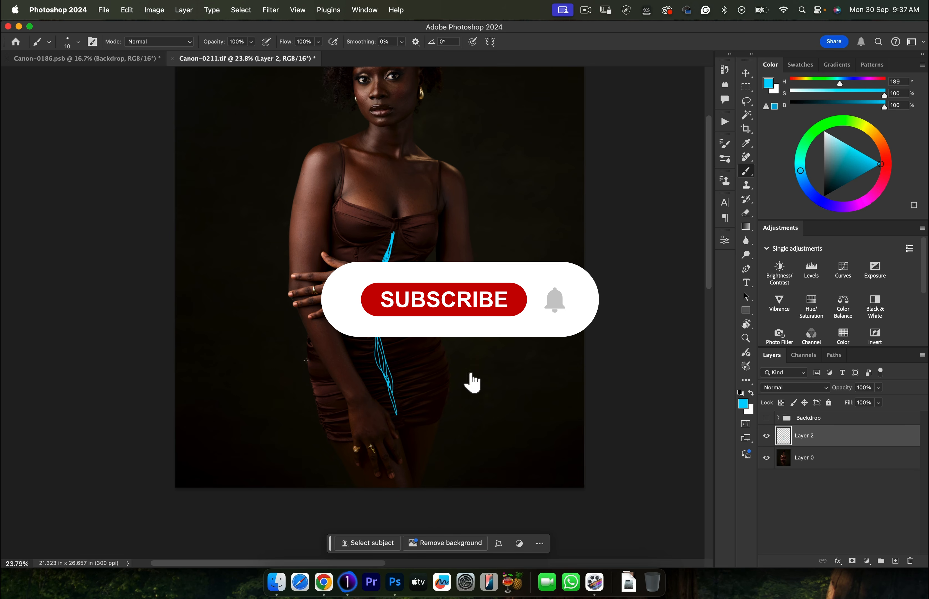
{"action": "mouse_move", "coordinate": [309, 341]}
{"action": "left_mouse_down"}
{"action": "mouse_move", "coordinate": [310, 378]}
{"action": "mouse_move", "coordinate": [306, 350]}
{"action": "left_mouse_up"}
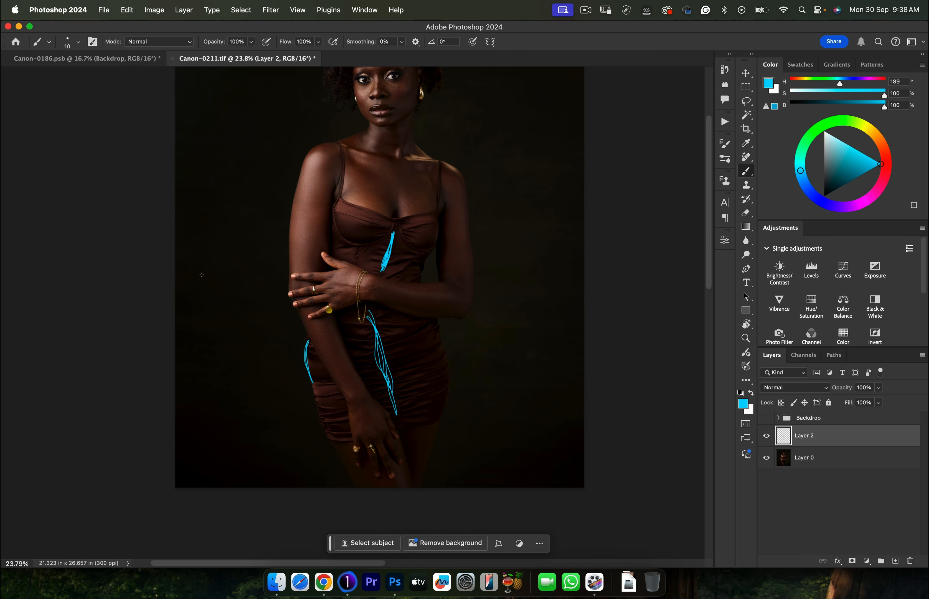
{"action": "scroll", "coordinate": [297, 266], "scroll_direction": "up", "scroll_amount": 3}
{"action": "left_click_drag", "start_coordinate": [297, 233], "coordinate": [292, 283]}
{"action": "scroll", "coordinate": [292, 283], "scroll_direction": "up", "scroll_amount": 3}
{"action": "scroll", "coordinate": [305, 266], "scroll_direction": "up", "scroll_amount": 1}
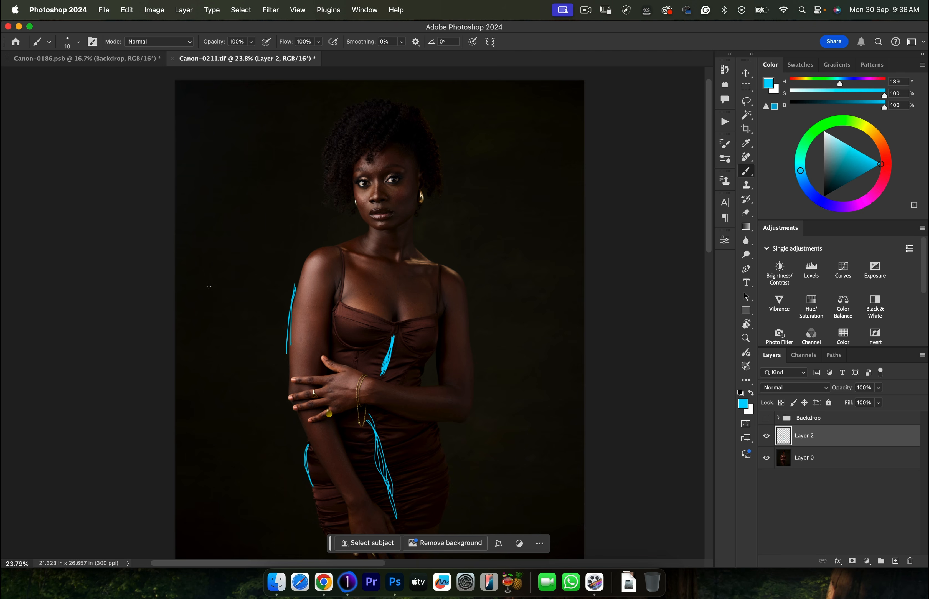
Outline the chest, the face and the upper-left corner of the backdrop with thin cyan Brush strokes.
{"action": "scroll", "coordinate": [208, 288], "scroll_direction": "up", "scroll_amount": 8}
{"action": "scroll", "coordinate": [404, 297], "scroll_direction": "up", "scroll_amount": 5}
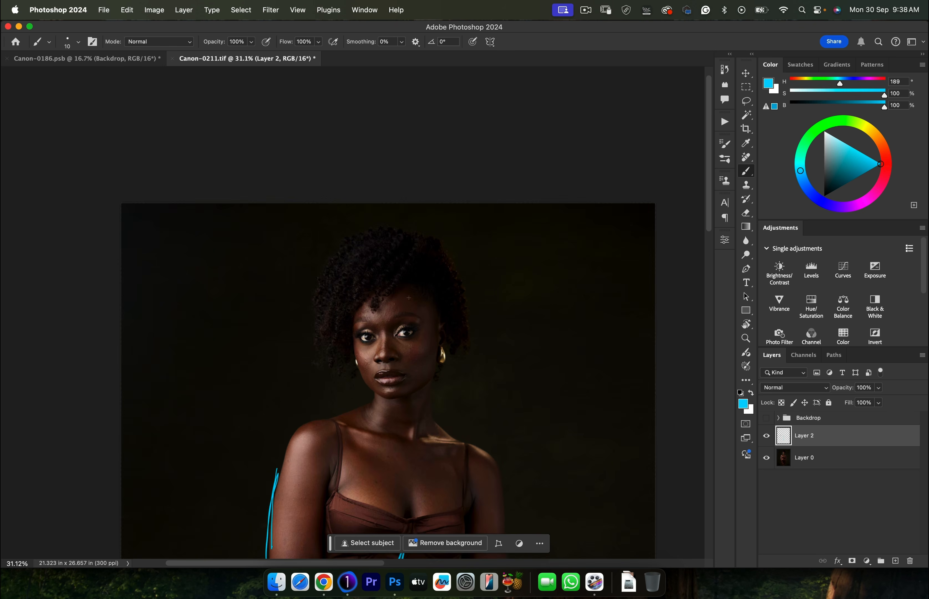
{"action": "mouse_move", "coordinate": [342, 328]}
{"action": "left_mouse_down"}
{"action": "mouse_move", "coordinate": [296, 371]}
{"action": "mouse_move", "coordinate": [346, 460]}
{"action": "mouse_move", "coordinate": [471, 459]}
{"action": "mouse_move", "coordinate": [493, 397]}
{"action": "mouse_move", "coordinate": [448, 343]}
{"action": "mouse_move", "coordinate": [346, 332]}
{"action": "left_mouse_up"}
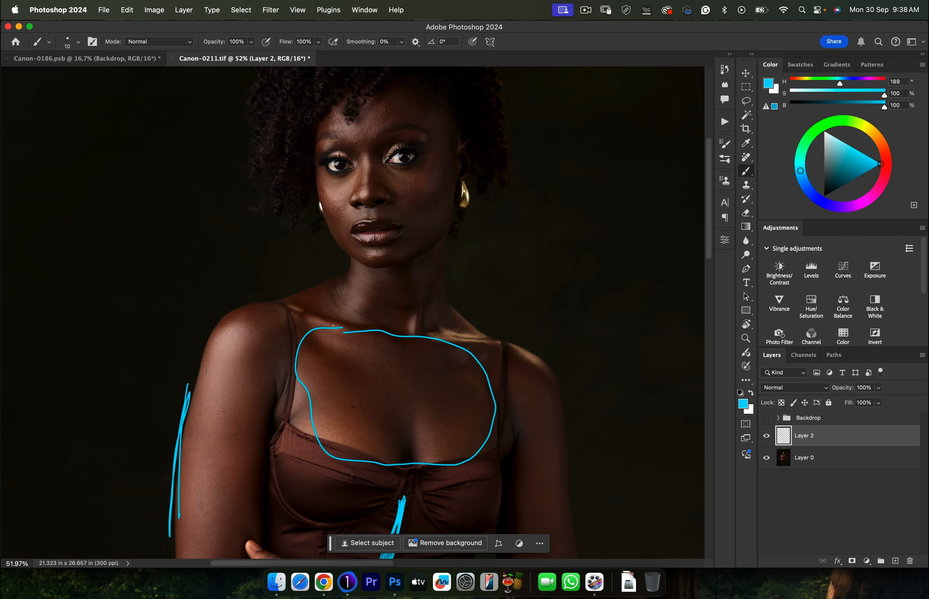
{"action": "scroll", "coordinate": [385, 152], "scroll_direction": "up", "scroll_amount": 2}
{"action": "mouse_move", "coordinate": [387, 106]}
{"action": "left_mouse_down"}
{"action": "mouse_move", "coordinate": [368, 116]}
{"action": "mouse_move", "coordinate": [324, 176]}
{"action": "mouse_move", "coordinate": [332, 239]}
{"action": "mouse_move", "coordinate": [355, 277]}
{"action": "mouse_move", "coordinate": [406, 275]}
{"action": "mouse_move", "coordinate": [439, 239]}
{"action": "mouse_move", "coordinate": [452, 161]}
{"action": "mouse_move", "coordinate": [397, 117]}
{"action": "mouse_move", "coordinate": [345, 138]}
{"action": "left_mouse_up"}
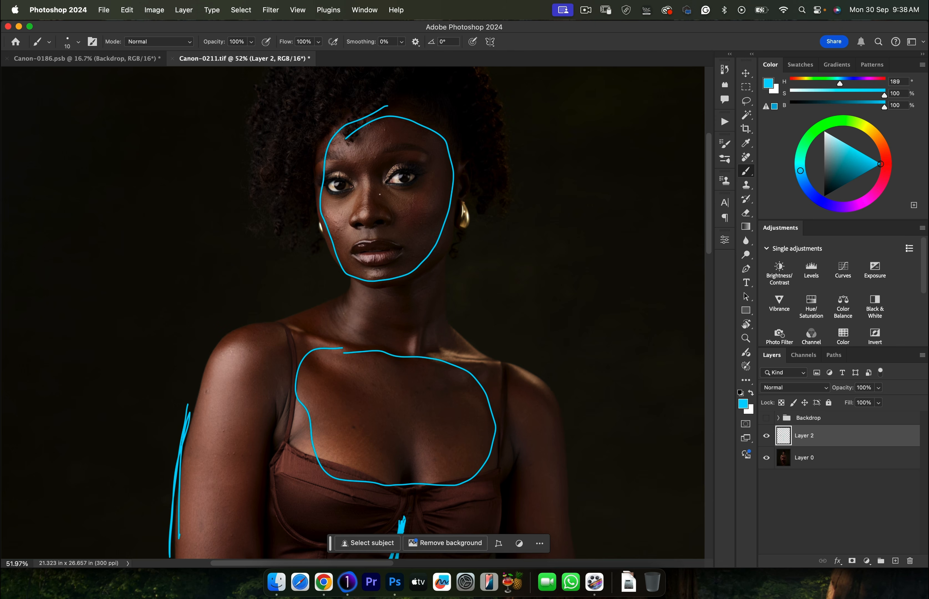
{"action": "left_click_drag", "start_coordinate": [353, 316], "coordinate": [469, 314]}
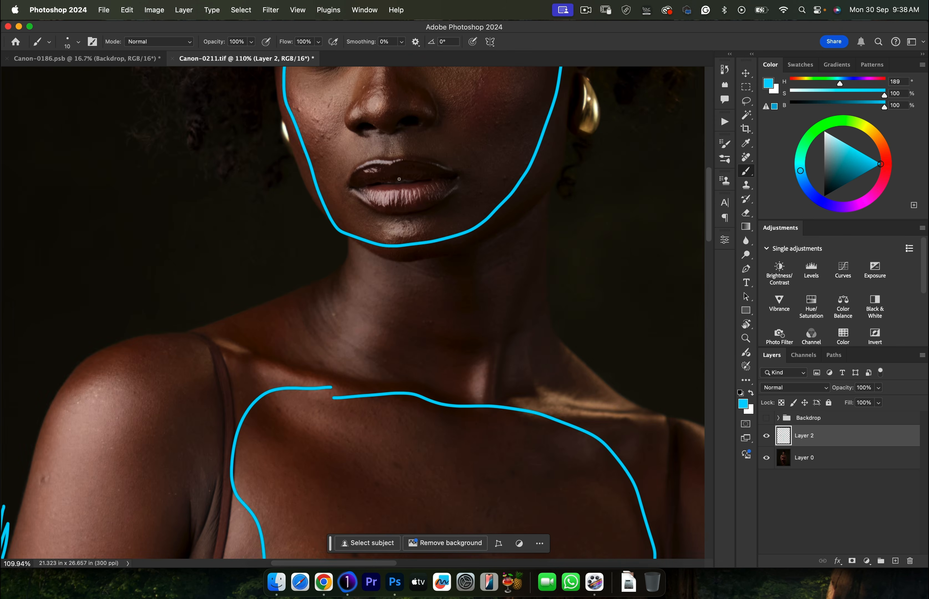
{"action": "left_click_drag", "start_coordinate": [391, 270], "coordinate": [175, 182]}
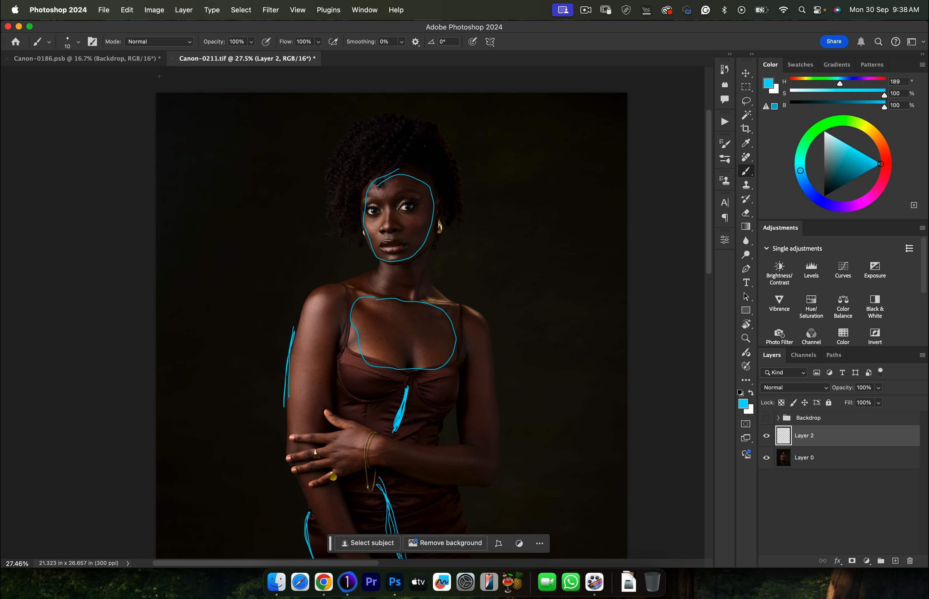
{"action": "mouse_move", "coordinate": [171, 284]}
{"action": "left_mouse_down"}
{"action": "mouse_move", "coordinate": [234, 289]}
{"action": "mouse_move", "coordinate": [286, 186]}
{"action": "mouse_move", "coordinate": [258, 110]}
{"action": "mouse_move", "coordinate": [191, 83]}
{"action": "left_mouse_up"}
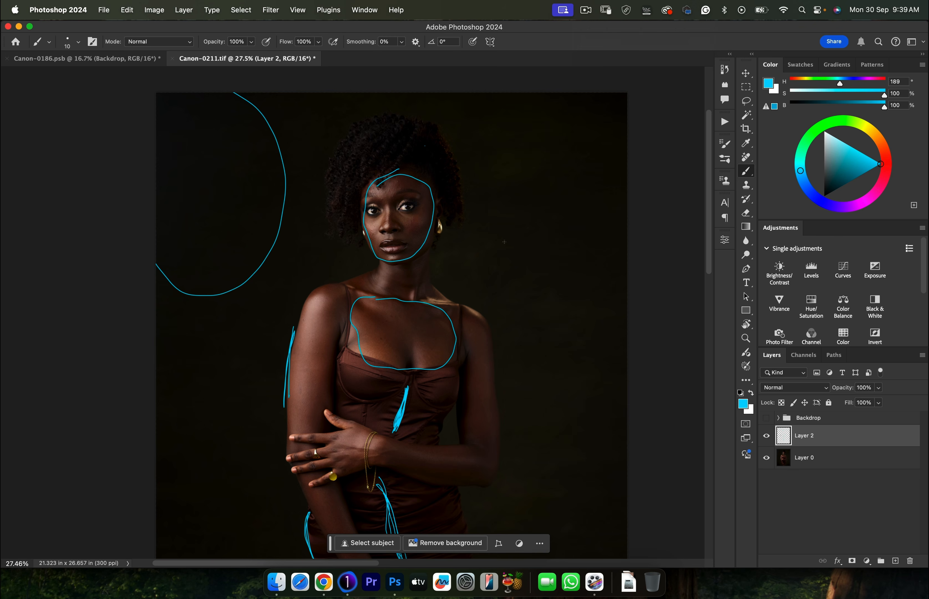
Handwrite the cyan notes "Colour Grade", "Pop", "D&B" and "FS" on the backdrop to the right of the woman.
{"action": "mouse_move", "coordinate": [480, 226]}
{"action": "left_mouse_down"}
{"action": "mouse_move", "coordinate": [498, 234]}
{"action": "mouse_move", "coordinate": [538, 215]}
{"action": "mouse_move", "coordinate": [525, 272]}
{"action": "mouse_move", "coordinate": [569, 231]}
{"action": "mouse_move", "coordinate": [585, 245]}
{"action": "left_mouse_up"}
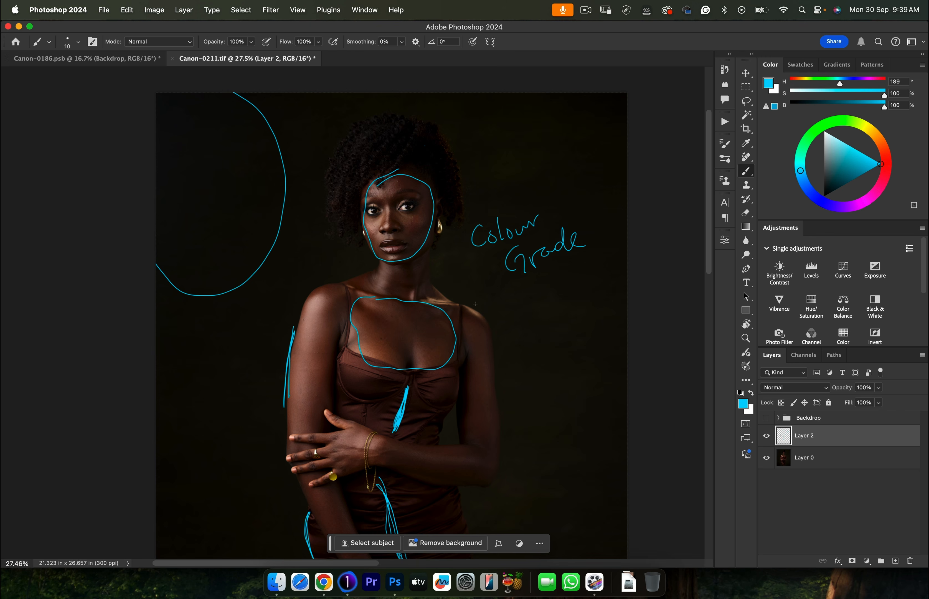
{"action": "scroll", "coordinate": [476, 304], "scroll_direction": "down", "scroll_amount": 3}
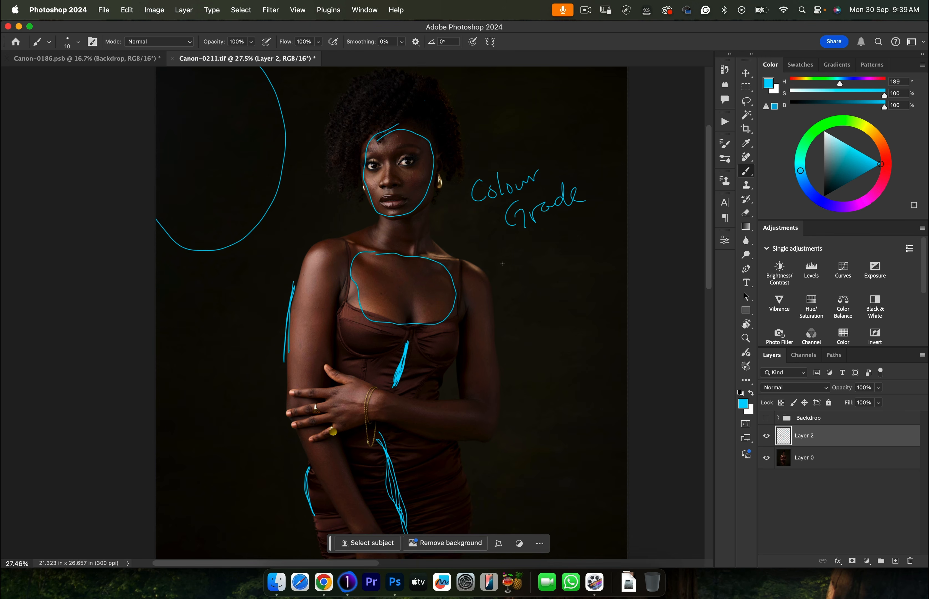
{"action": "mouse_move", "coordinate": [495, 252]}
{"action": "left_mouse_down"}
{"action": "mouse_move", "coordinate": [504, 280]}
{"action": "mouse_move", "coordinate": [505, 260]}
{"action": "mouse_move", "coordinate": [529, 259]}
{"action": "left_mouse_up"}
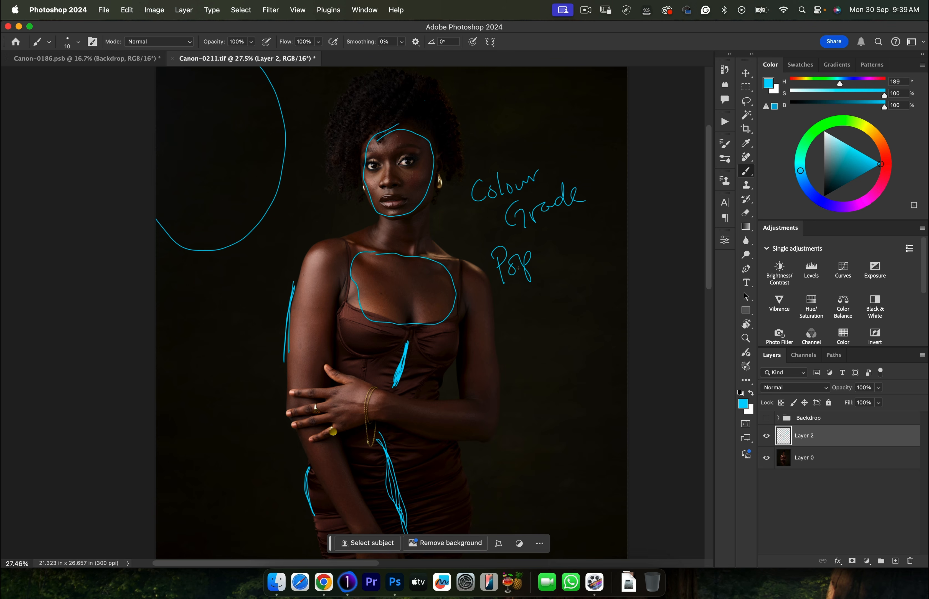
{"action": "scroll", "coordinate": [518, 268], "scroll_direction": "down", "scroll_amount": 5}
{"action": "scroll", "coordinate": [429, 269], "scroll_direction": "up", "scroll_amount": 3}
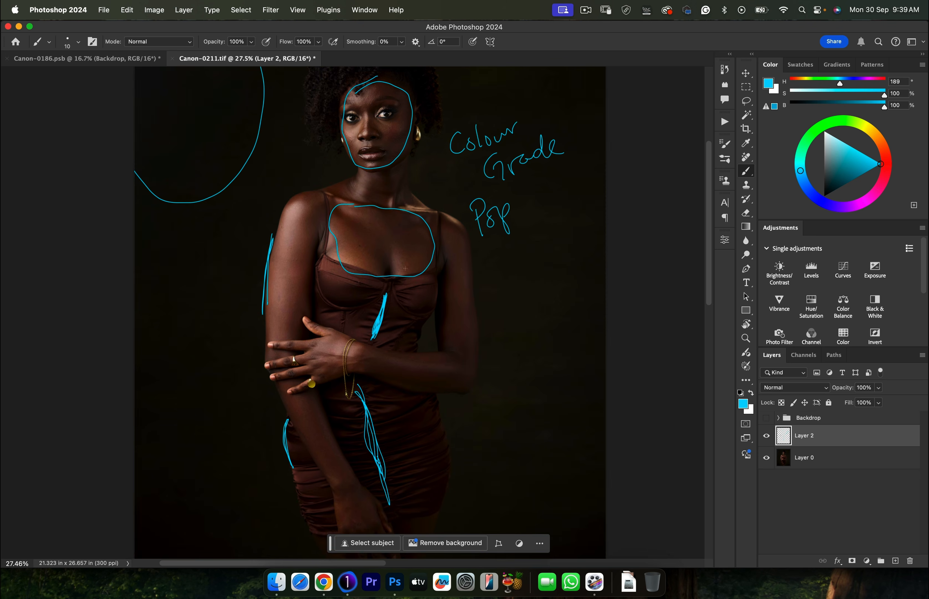
{"action": "scroll", "coordinate": [406, 276], "scroll_direction": "up", "scroll_amount": 3}
{"action": "scroll", "coordinate": [454, 267], "scroll_direction": "down", "scroll_amount": 4}
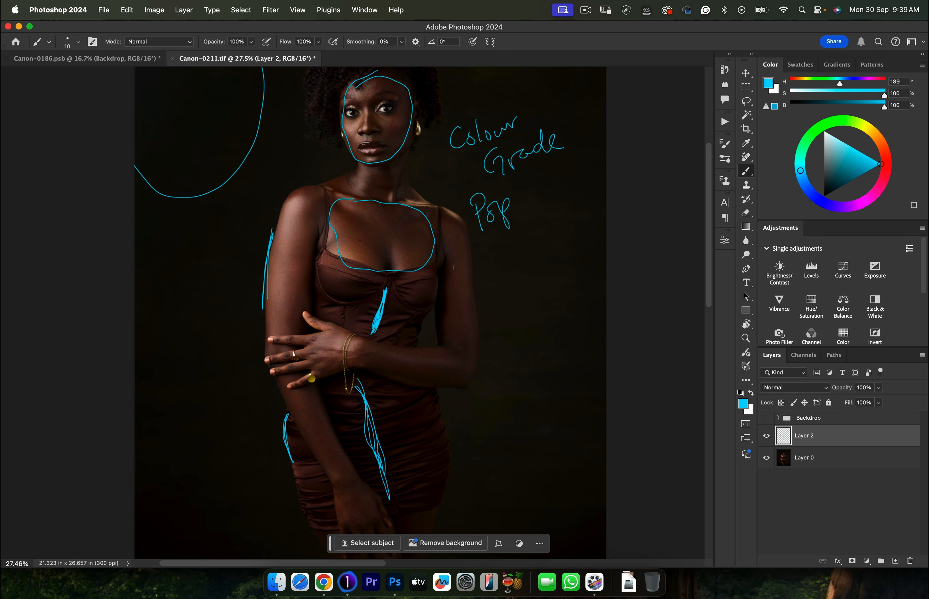
{"action": "left_click_drag", "start_coordinate": [484, 272], "coordinate": [517, 291]}
{"action": "left_click_drag", "start_coordinate": [522, 254], "coordinate": [523, 274]}
{"action": "mouse_move", "coordinate": [502, 313]}
{"action": "left_mouse_down"}
{"action": "mouse_move", "coordinate": [505, 345]}
{"action": "mouse_move", "coordinate": [510, 313]}
{"action": "left_mouse_up"}
{"action": "left_click_drag", "start_coordinate": [503, 332], "coordinate": [524, 321]}
{"action": "left_click_drag", "start_coordinate": [533, 307], "coordinate": [530, 330]}
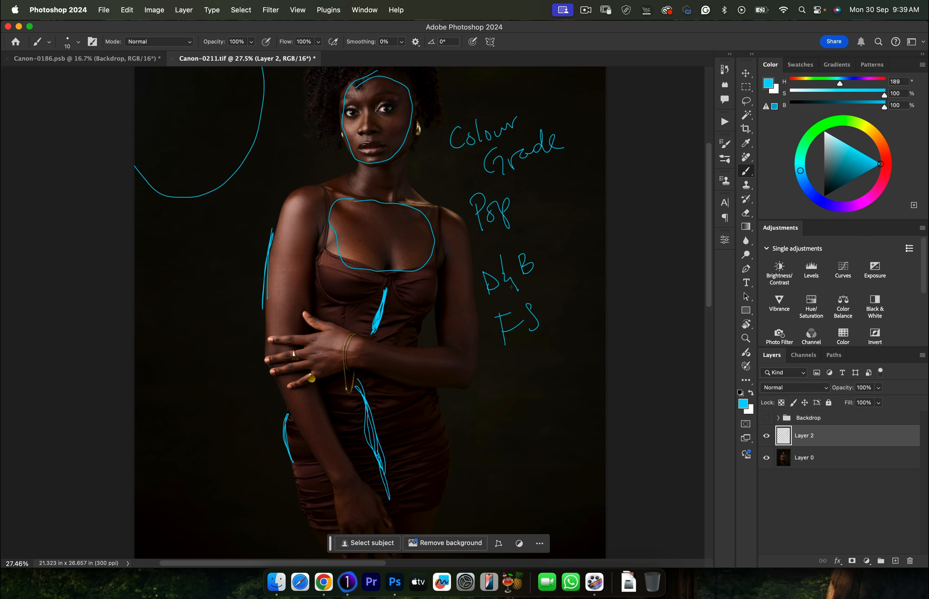
Delete the layer holding the cyan marks and handwritten notes.
{"action": "key", "text": "BackSpace"}
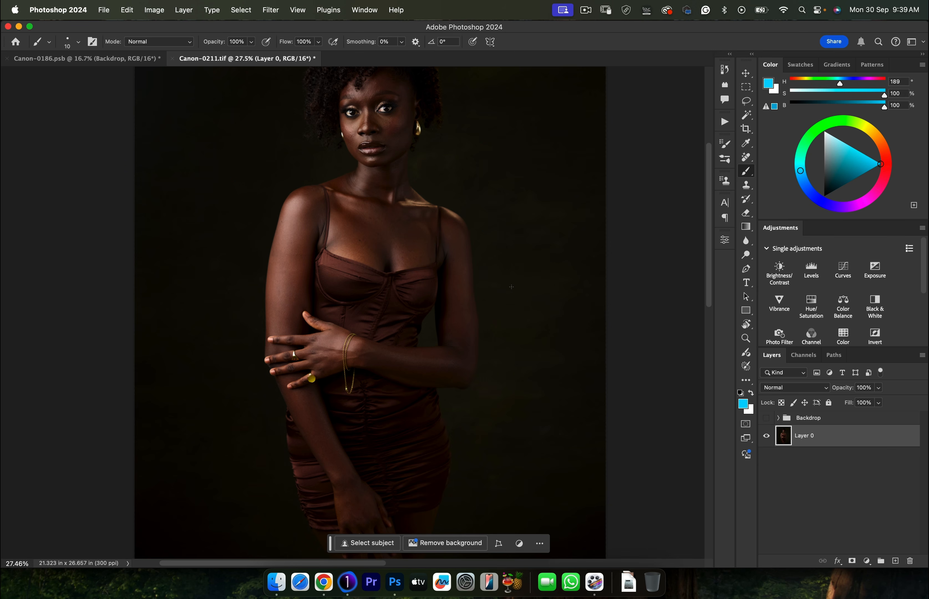
{"action": "key", "text": "z"}
{"action": "left_click_drag", "start_coordinate": [316, 235], "coordinate": [287, 240]}
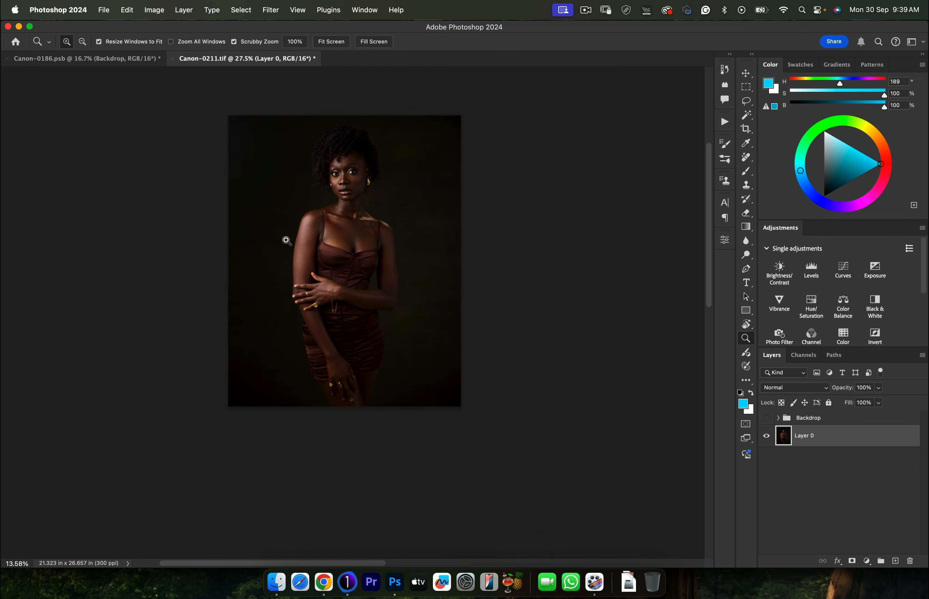
{"action": "left_click_drag", "start_coordinate": [427, 283], "coordinate": [454, 291]}
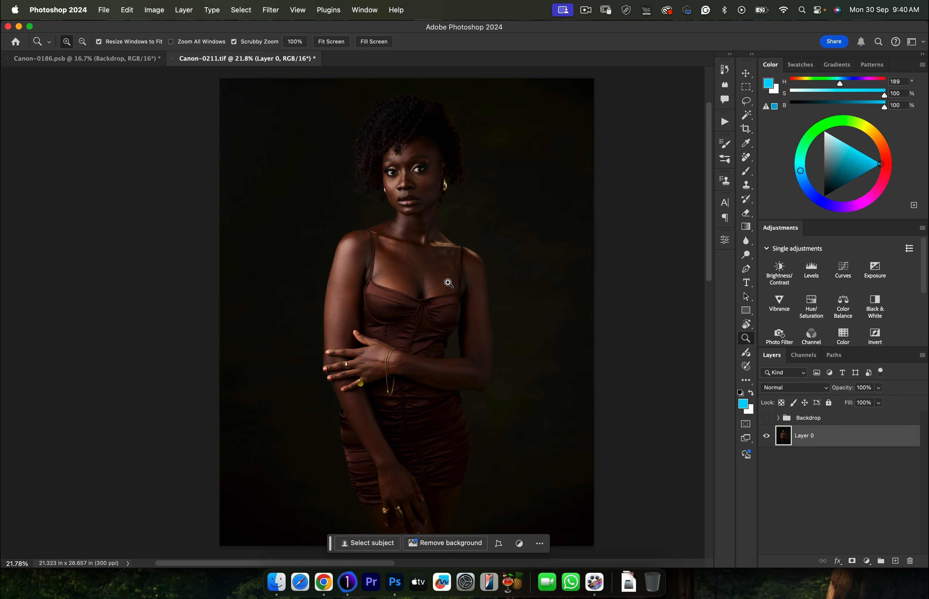
Review the actions in the Workphlo Retouching Actions and Phloshop Individual Actions sets.
{"action": "left_click", "coordinate": [724, 122]}
{"action": "left_click", "coordinate": [605, 143]}
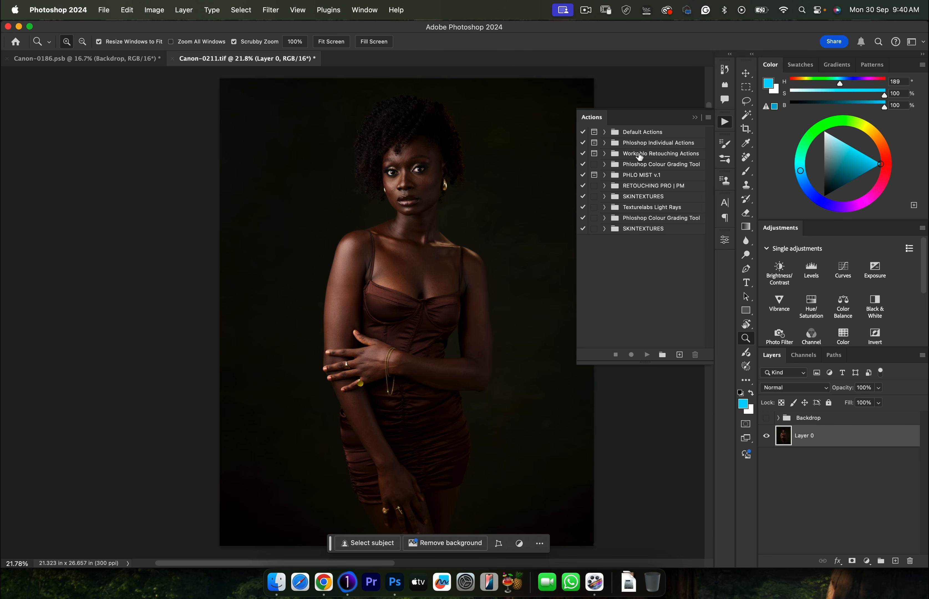
{"action": "left_click", "coordinate": [604, 153]}
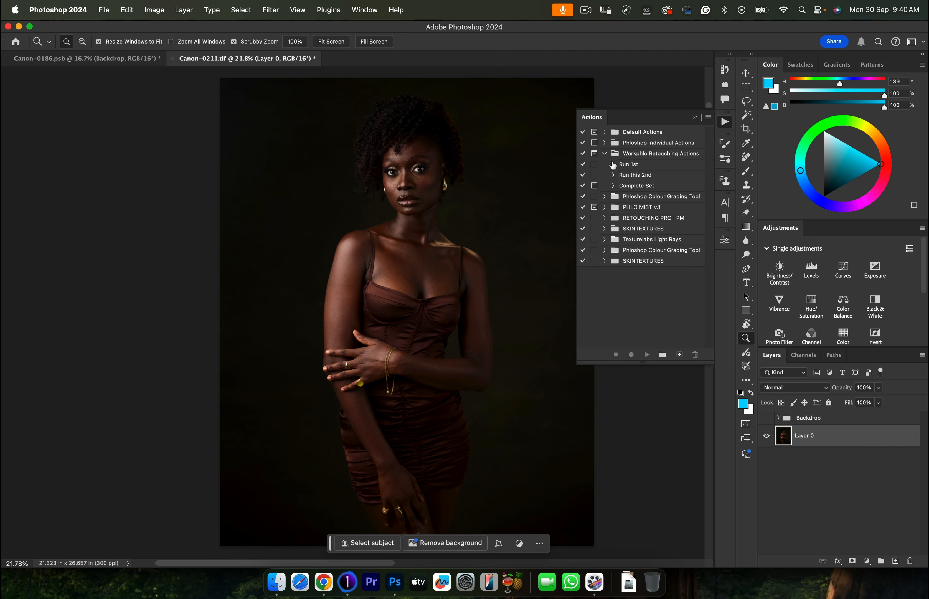
{"action": "left_click", "coordinate": [604, 154]}
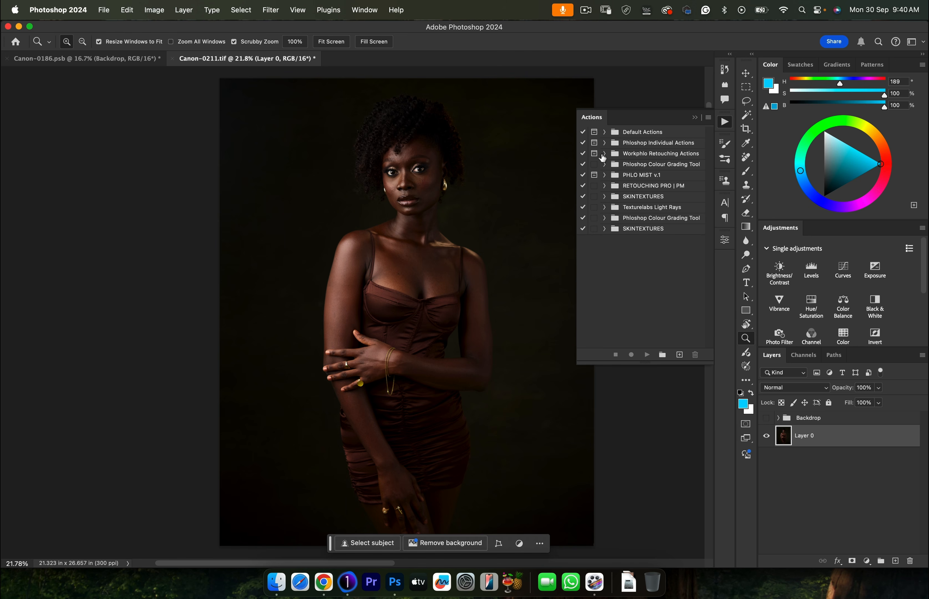
{"action": "left_click", "coordinate": [604, 143]}
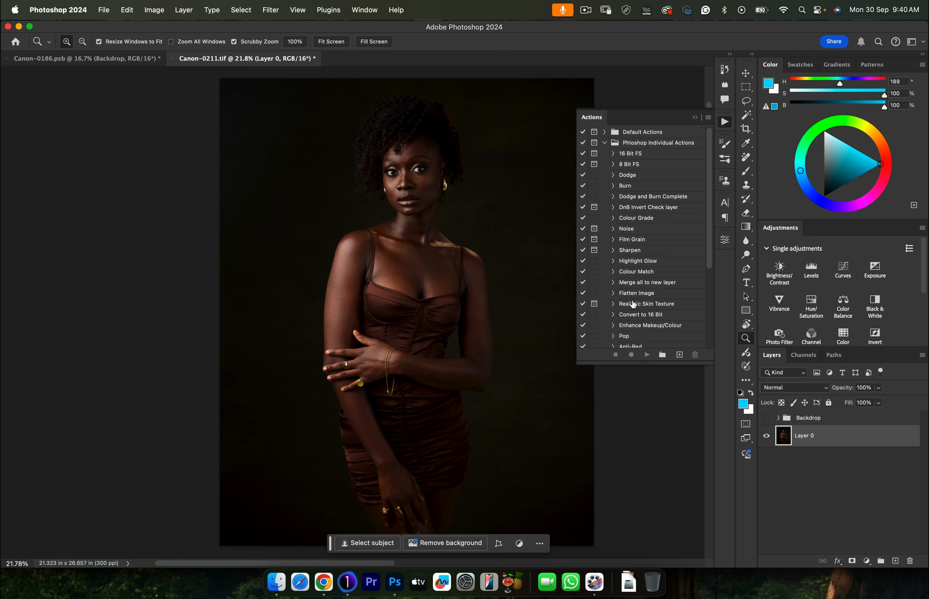
{"action": "left_click_drag", "start_coordinate": [639, 363], "coordinate": [639, 412]}
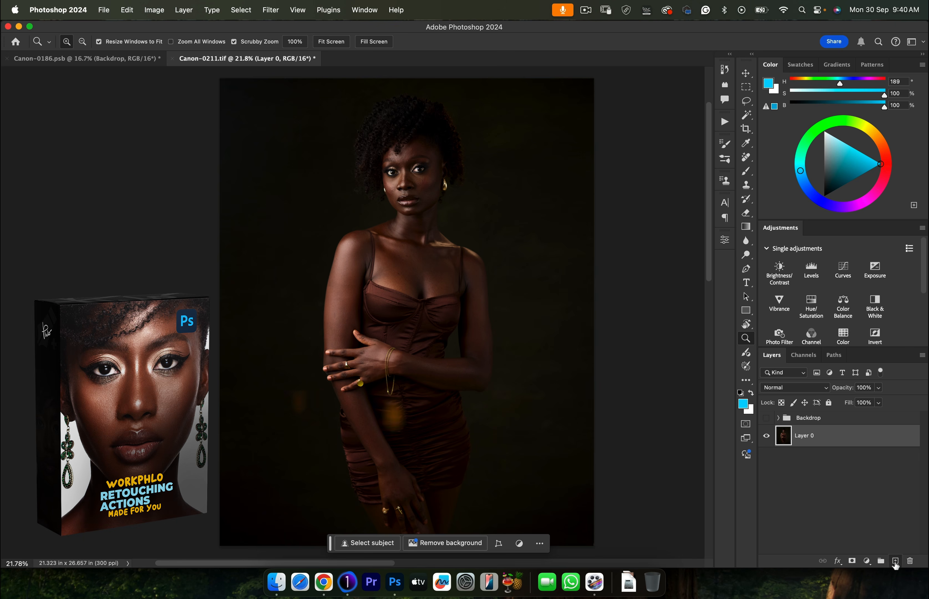
{"action": "left_click", "coordinate": [896, 561]}
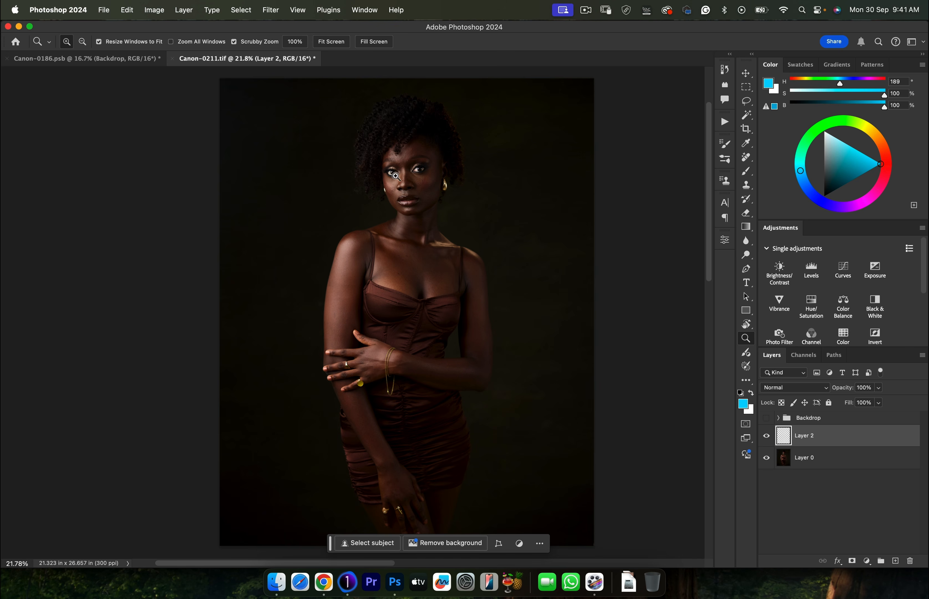
{"action": "left_click", "coordinate": [426, 153], "text": "alt"}
{"action": "left_click_drag", "start_coordinate": [426, 154], "coordinate": [473, 151]}
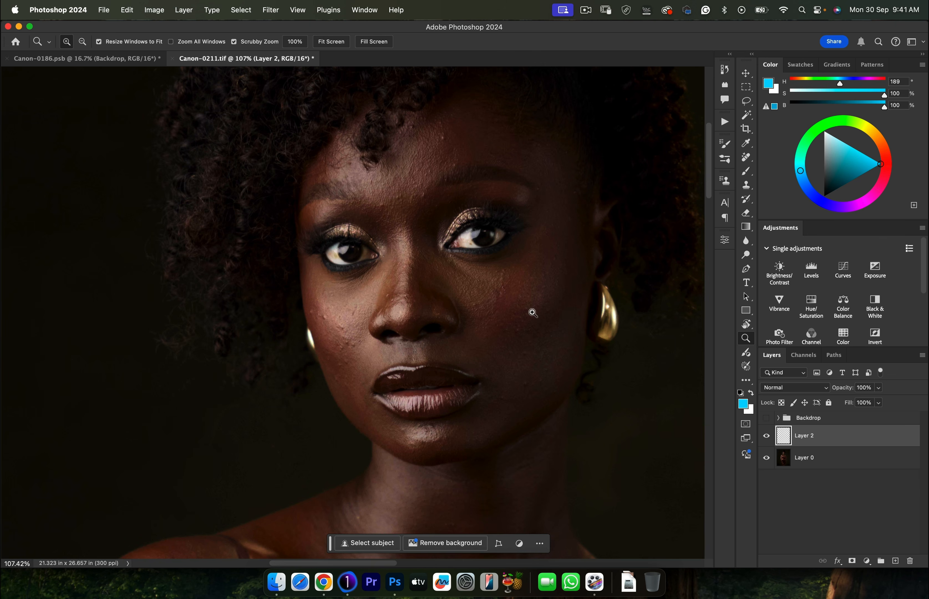
{"action": "key", "text": "Delete"}
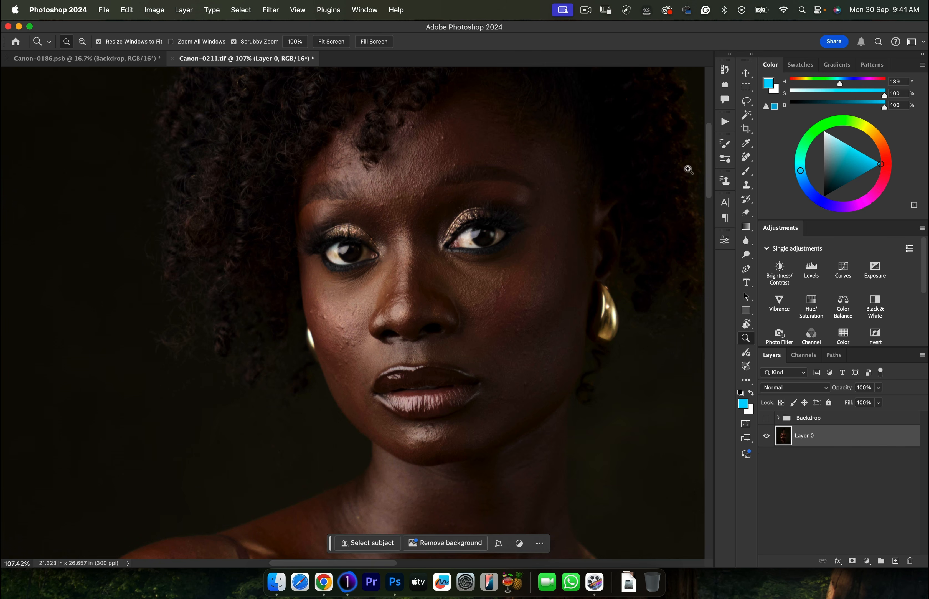
Play the "Run this 2nd" action from the Workphlo Retouching Actions set on Layer 0.
{"action": "left_click", "coordinate": [724, 121]}
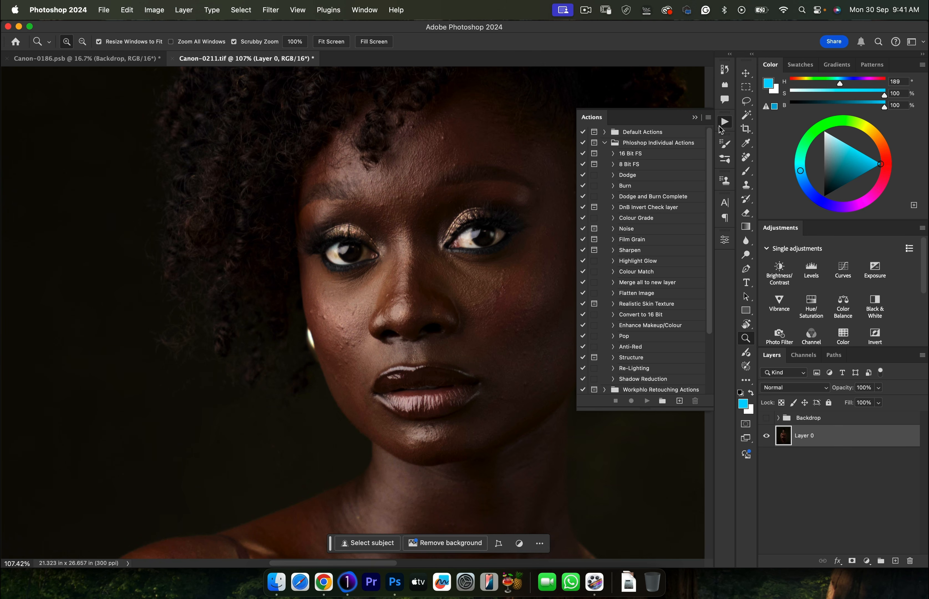
{"action": "left_click", "coordinate": [604, 142]}
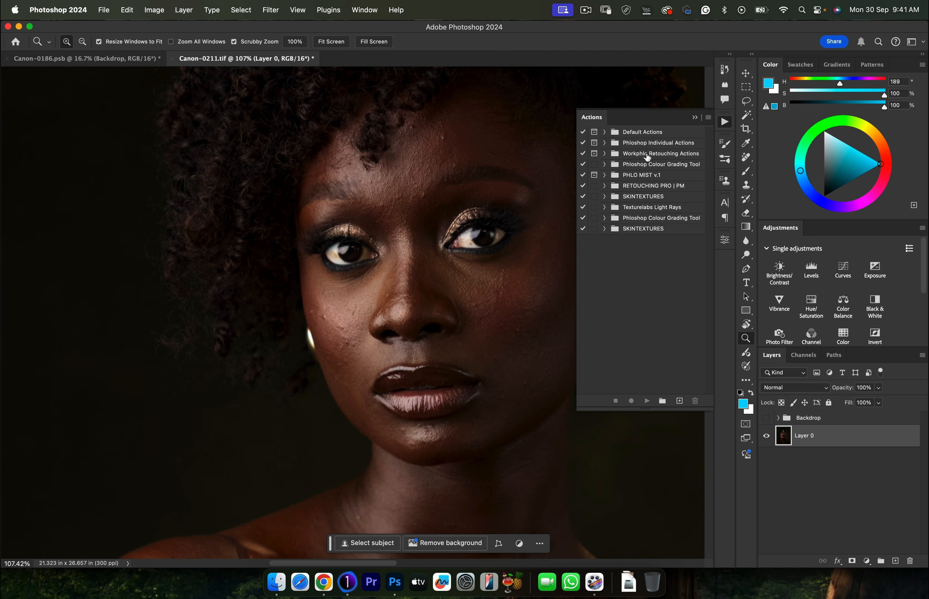
{"action": "left_click", "coordinate": [605, 154]}
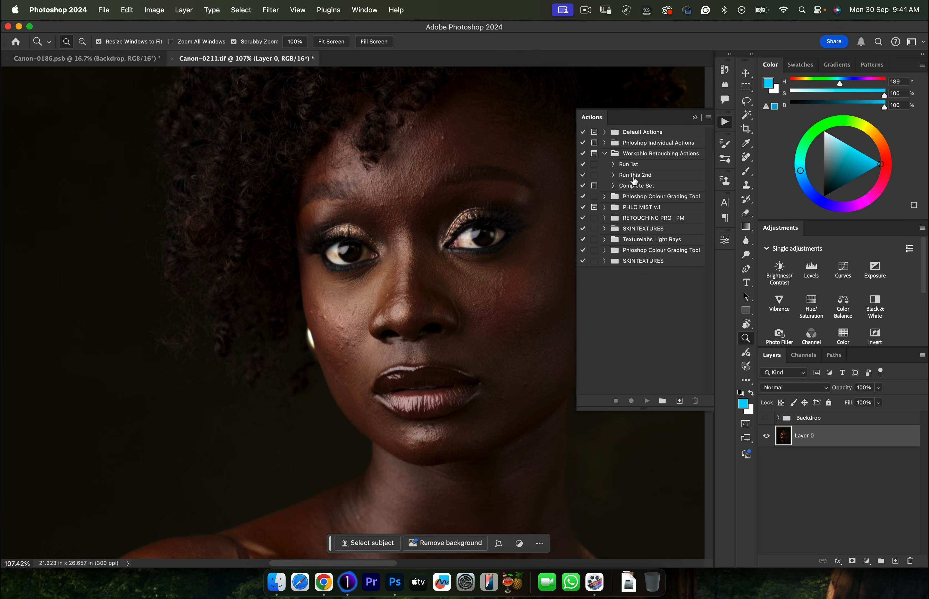
{"action": "left_click", "coordinate": [637, 175]}
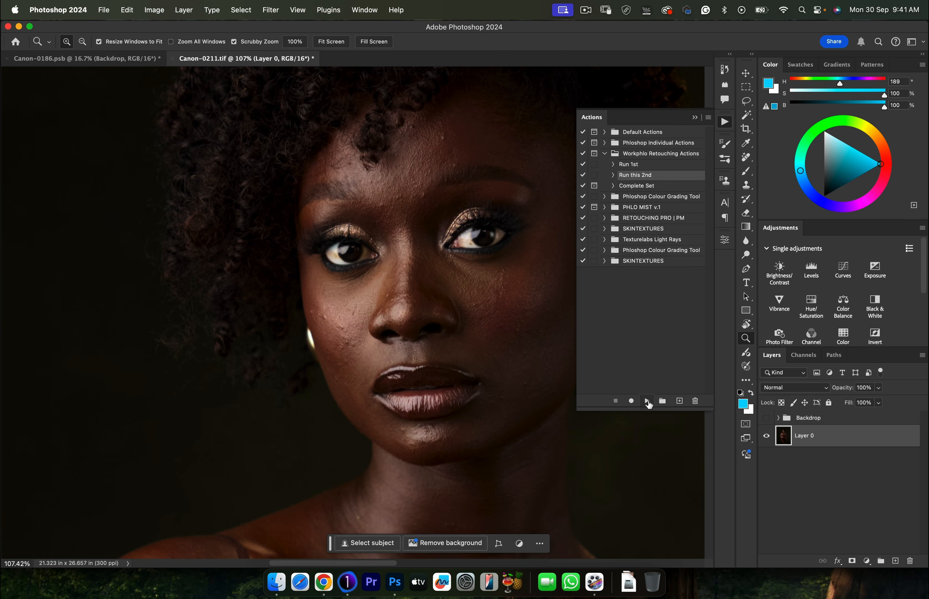
{"action": "left_click", "coordinate": [647, 401]}
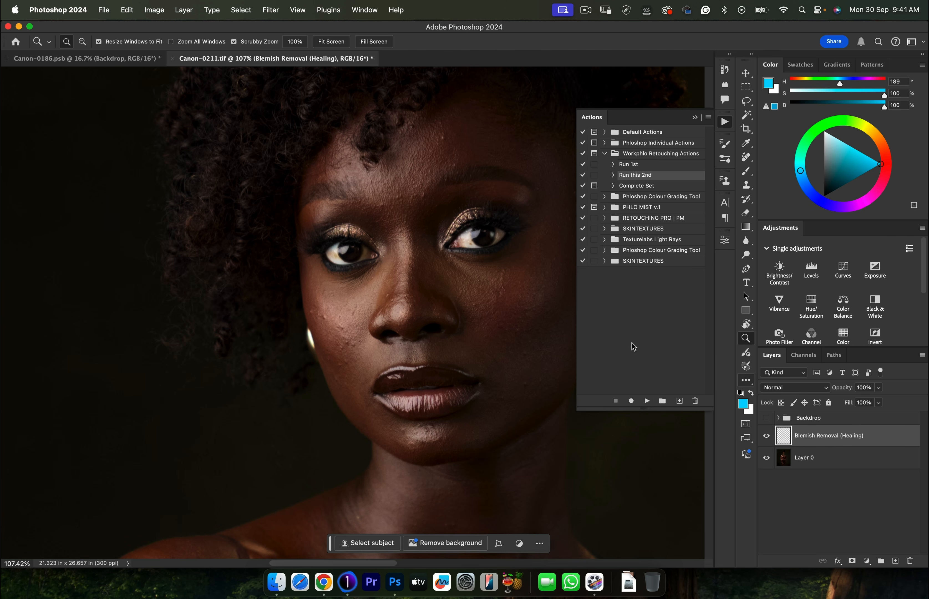
Retouch the dark spots under the eye on the photo's left cheek with the Healing Brush, sampling nearby clean skin.
{"action": "scroll", "coordinate": [365, 230], "scroll_direction": "right", "scroll_amount": 6}
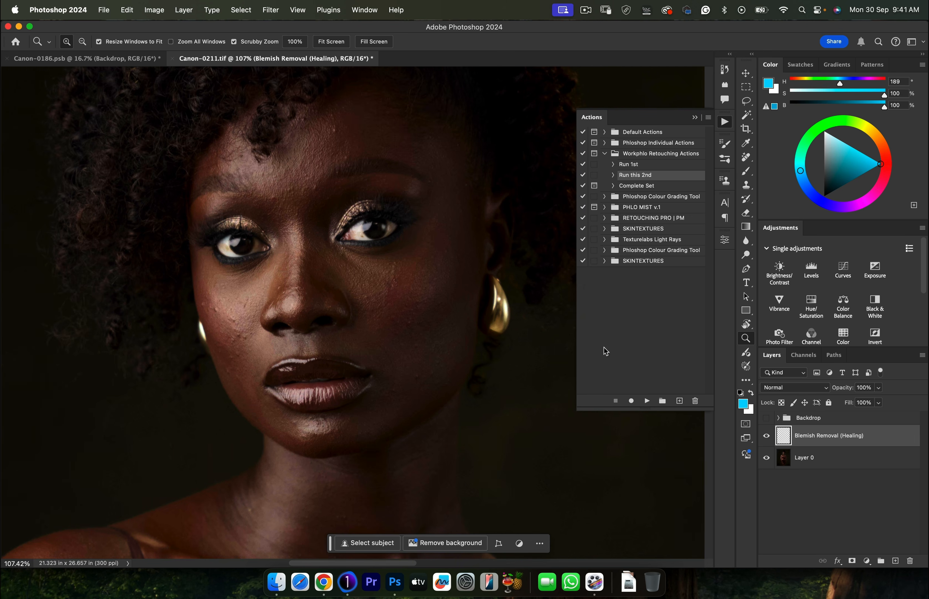
{"action": "key", "text": "j"}
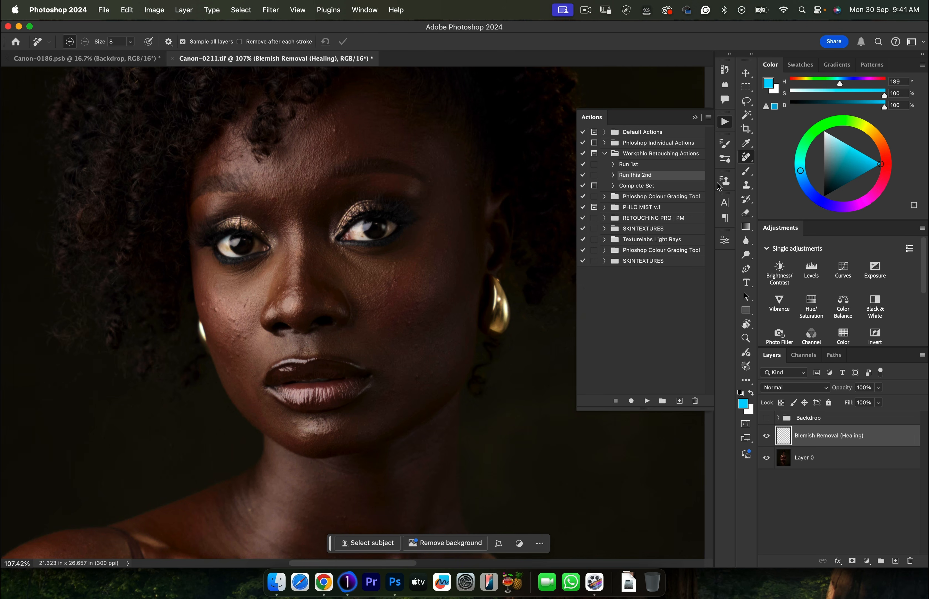
{"action": "right_click", "coordinate": [746, 157]}
{"action": "left_click", "coordinate": [775, 176]}
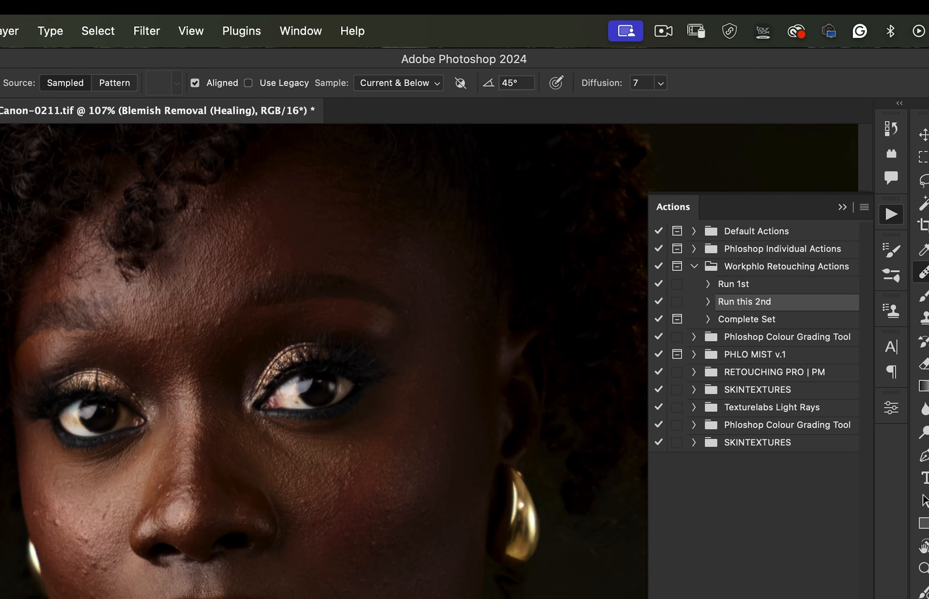
{"action": "key", "text": "z"}
{"action": "mouse_move", "coordinate": [89, 542]}
{"action": "left_mouse_down"}
{"action": "mouse_move", "coordinate": [182, 525]}
{"action": "mouse_move", "coordinate": [165, 516]}
{"action": "left_mouse_up"}
{"action": "key", "text": "j"}
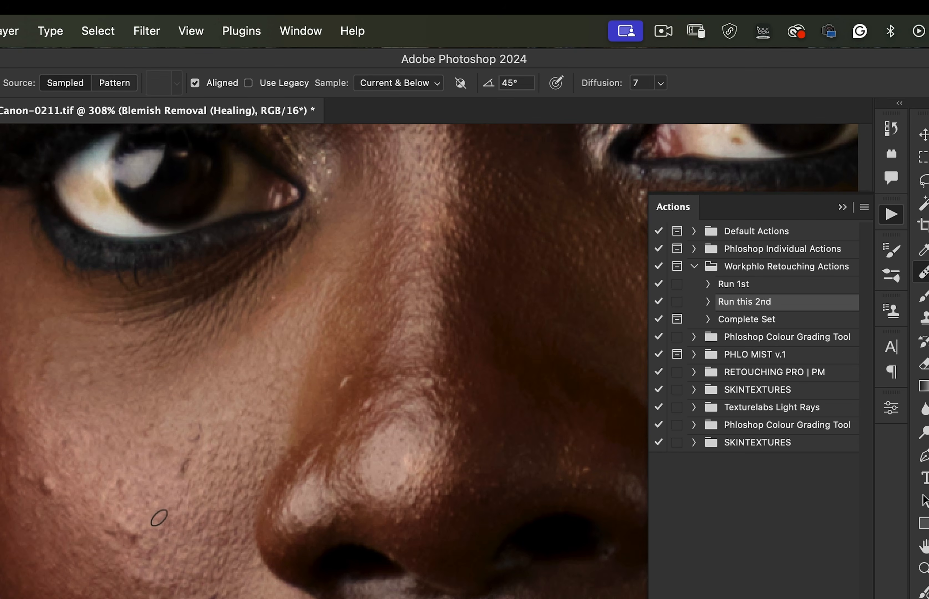
{"action": "left_click_drag", "start_coordinate": [223, 450], "coordinate": [207, 452]}
{"action": "left_click", "coordinate": [170, 459], "text": "alt"}
{"action": "left_click_drag", "start_coordinate": [188, 453], "coordinate": [180, 477]}
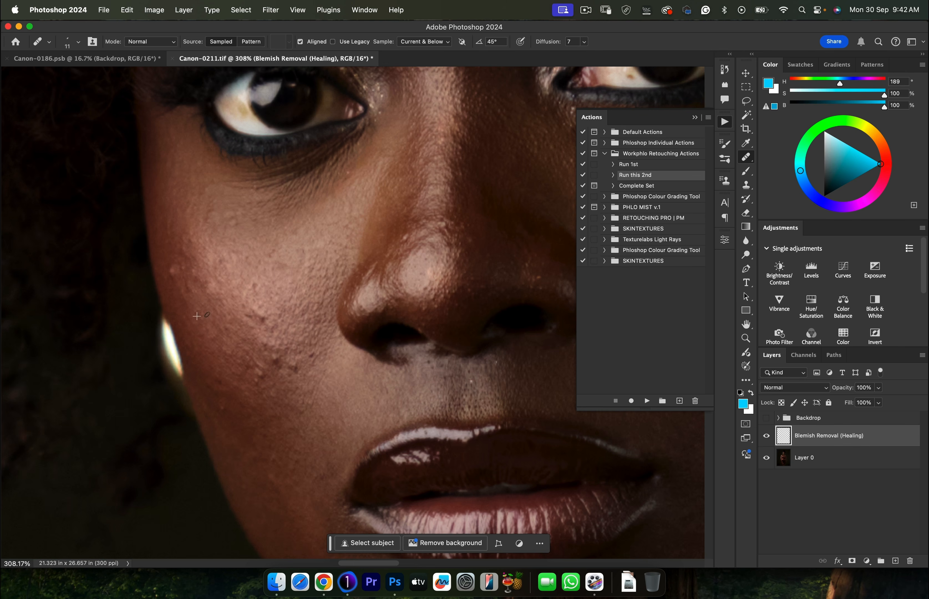
Heal the remaining bumps and blemishes on the outer and lower part of the photo's left cheek.
{"action": "left_click_drag", "start_coordinate": [172, 270], "coordinate": [181, 268]}
{"action": "left_click", "coordinate": [277, 368], "text": "alt"}
{"action": "left_click", "coordinate": [277, 362]}
{"action": "left_click", "coordinate": [295, 366]}
{"action": "left_click", "coordinate": [254, 326], "text": "alt"}
{"action": "left_click_drag", "start_coordinate": [260, 316], "coordinate": [246, 315]}
{"action": "left_click", "coordinate": [255, 287]}
{"action": "left_click", "coordinate": [201, 284]}
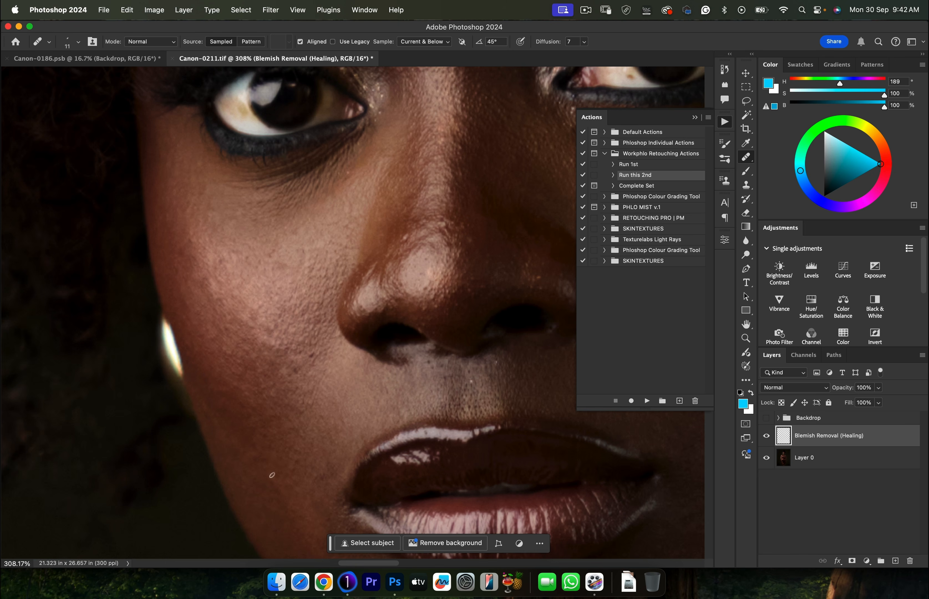
Heal the small blemishes on the photo's right cheek beside the nose, sampling clean skin near each one.
{"action": "scroll", "coordinate": [466, 329], "scroll_direction": "right", "scroll_amount": 6}
{"action": "left_click", "coordinate": [331, 244]}
{"action": "left_click", "coordinate": [430, 194], "text": "alt"}
{"action": "left_click", "coordinate": [415, 191]}
{"action": "left_click", "coordinate": [334, 188], "text": "alt"}
{"action": "left_click", "coordinate": [345, 176]}
{"action": "left_click", "coordinate": [302, 216], "text": "alt"}
{"action": "left_click", "coordinate": [304, 207]}
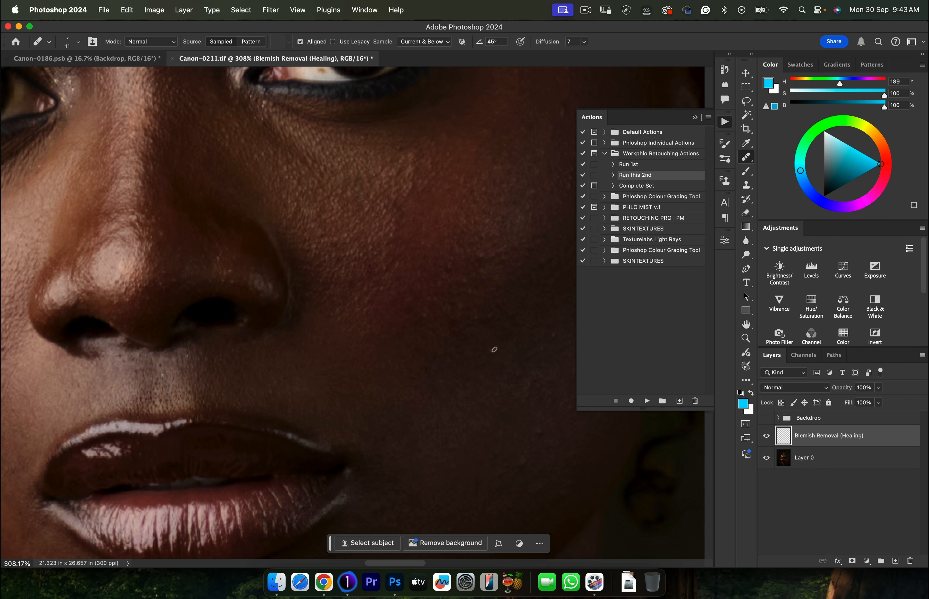
Heal the blemishes on the chin below the lips on the Blemish Removal (Healing) layer with the Healing Brush at size 26.
{"action": "scroll", "coordinate": [359, 357], "scroll_direction": "right", "scroll_amount": 5}
{"action": "scroll", "coordinate": [359, 357], "scroll_direction": "down", "scroll_amount": 4}
{"action": "key", "text": "z"}
{"action": "scroll", "coordinate": [270, 333], "scroll_direction": "down", "scroll_amount": 5}
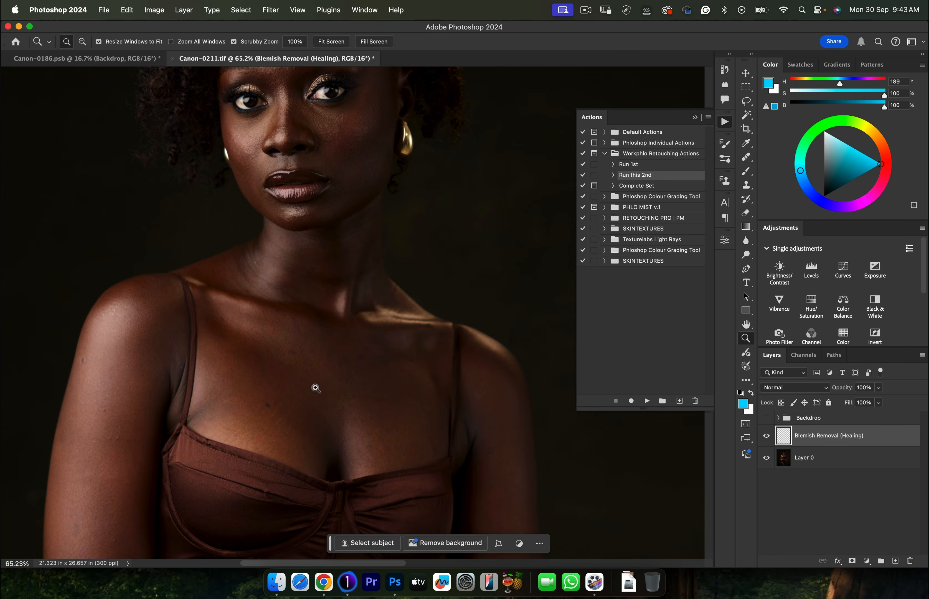
{"action": "key", "text": "j"}
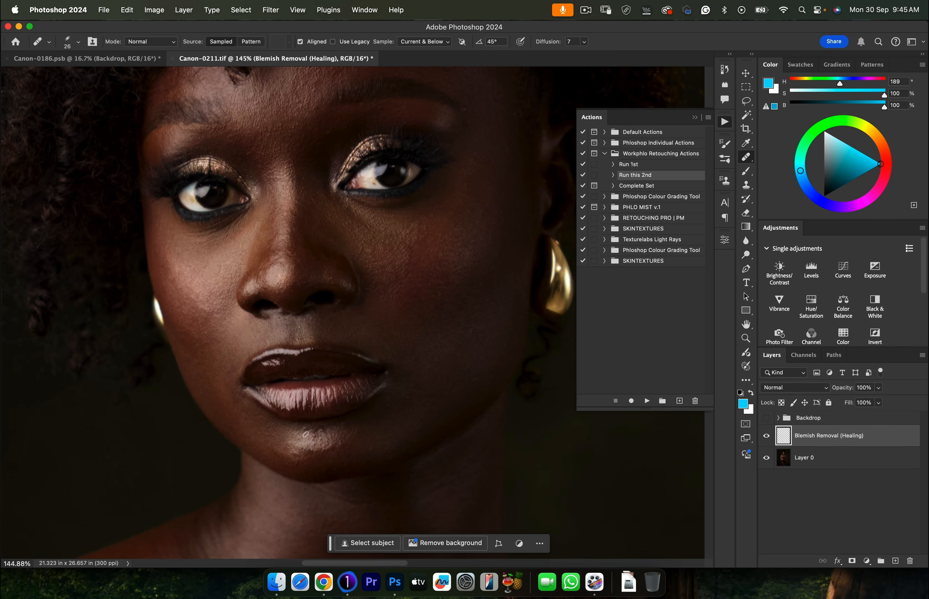
{"action": "left_click", "coordinate": [304, 438]}
{"action": "left_click", "coordinate": [339, 433]}
{"action": "left_click", "coordinate": [307, 456]}
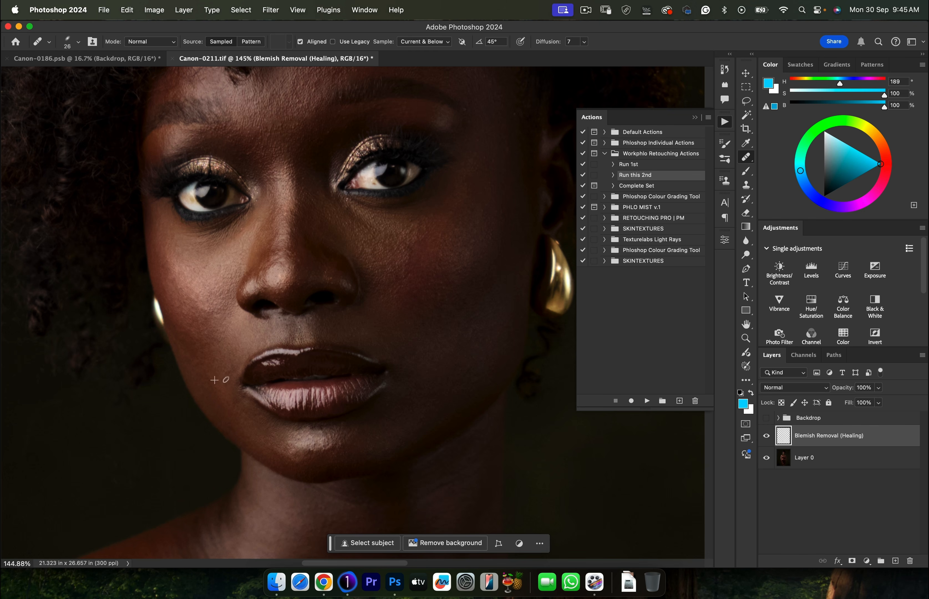
Heal the small spots beside the mouth and on the opposite cheek, sampling clean skin near each one.
{"action": "left_click", "coordinate": [219, 374], "text": "alt"}
{"action": "left_click_drag", "start_coordinate": [208, 372], "coordinate": [205, 364]}
{"action": "mouse_move", "coordinate": [404, 270]}
{"action": "left_mouse_down"}
{"action": "mouse_move", "coordinate": [413, 291]}
{"action": "mouse_move", "coordinate": [391, 269]}
{"action": "left_mouse_up"}
{"action": "left_click", "coordinate": [433, 320], "text": "alt"}
{"action": "left_click", "coordinate": [411, 284], "text": "alt"}
Merge the Blemish Removal (Healing) layer down into Layer 0.
{"action": "key", "text": "super+e"}
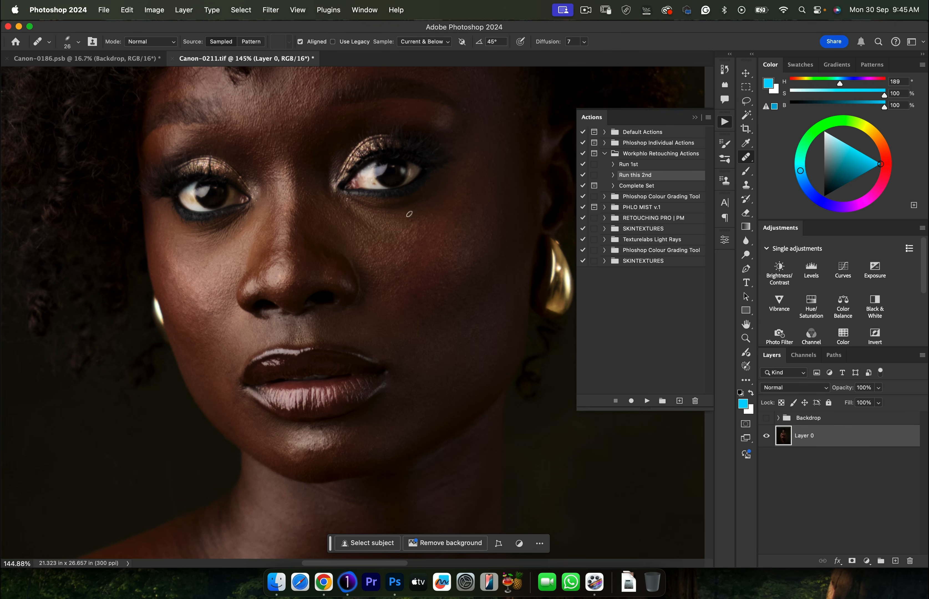
{"action": "scroll", "coordinate": [464, 217], "scroll_direction": "up", "scroll_amount": 5}
{"action": "scroll", "coordinate": [466, 230], "scroll_direction": "right", "scroll_amount": 1}
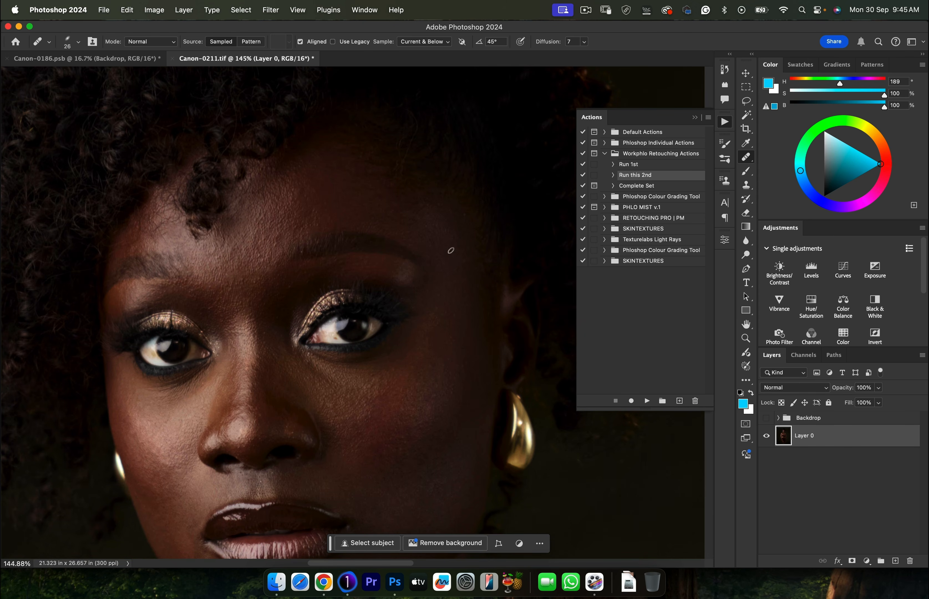
{"action": "left_click_drag", "start_coordinate": [431, 254], "coordinate": [329, 210]}
{"action": "key", "text": "z"}
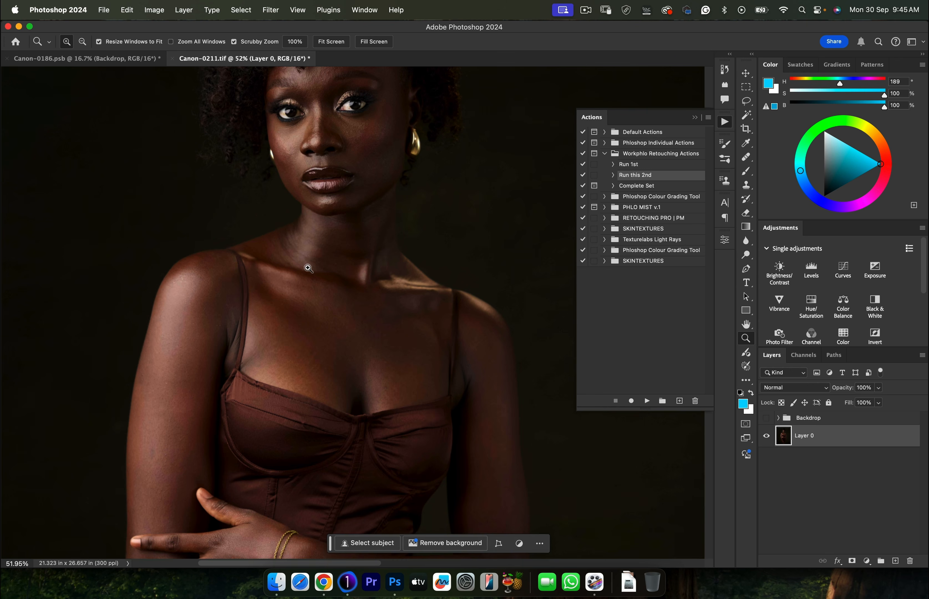
Play the "16 Bit FS" action from the Phloshop Individual Actions set on Layer 0.
{"action": "left_click", "coordinate": [605, 154]}
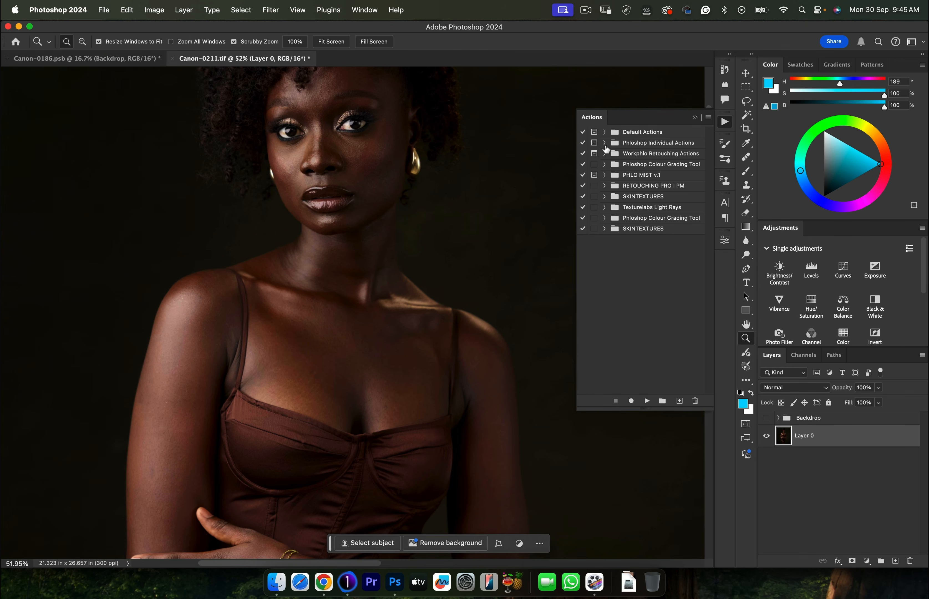
{"action": "left_click", "coordinate": [605, 142]}
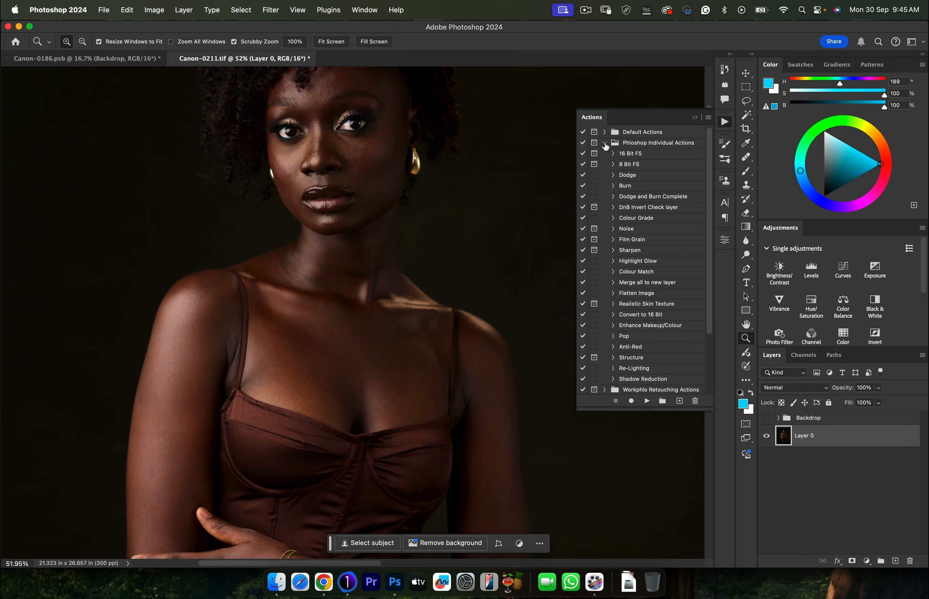
{"action": "left_click", "coordinate": [629, 157]}
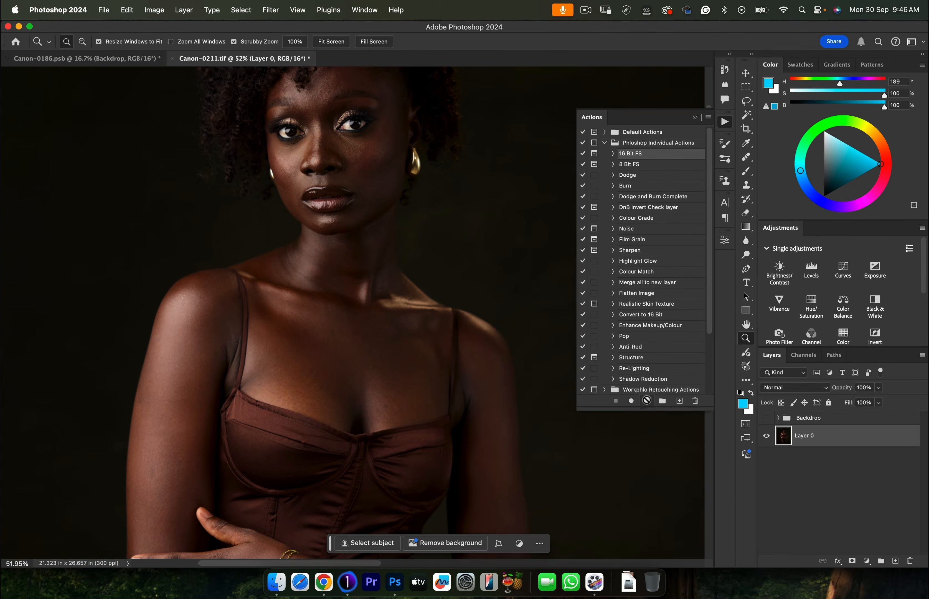
{"action": "left_click", "coordinate": [766, 551]}
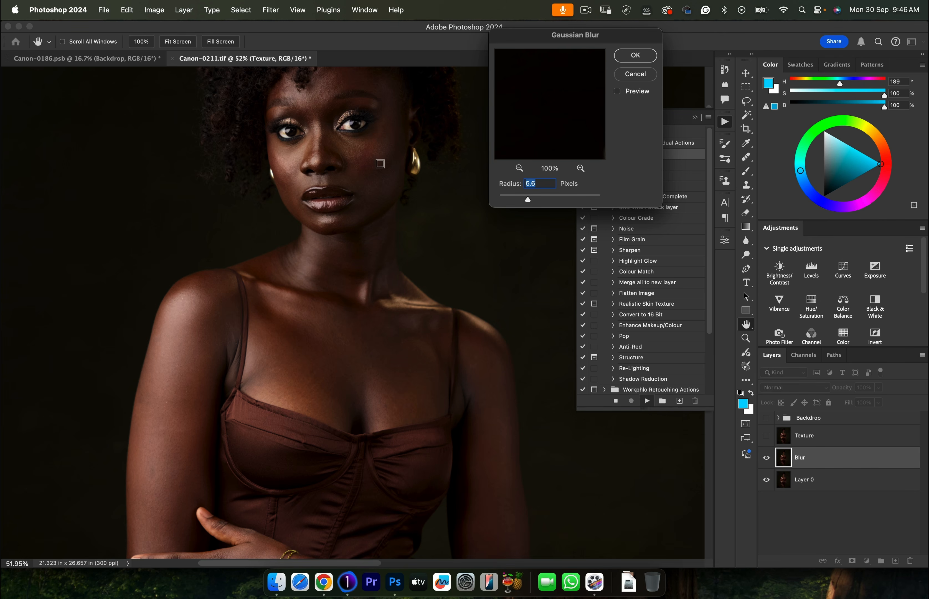
Check the blur strength on the face in the Gaussian Blur preview and apply the blur to the Blur layer.
{"action": "left_click", "coordinate": [360, 149]}
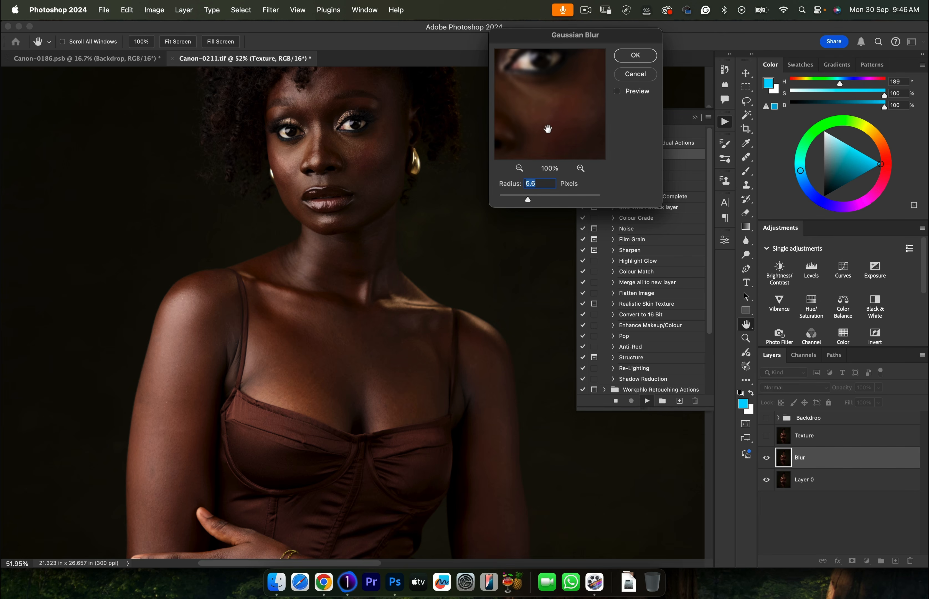
{"action": "left_click_drag", "start_coordinate": [556, 124], "coordinate": [558, 101]}
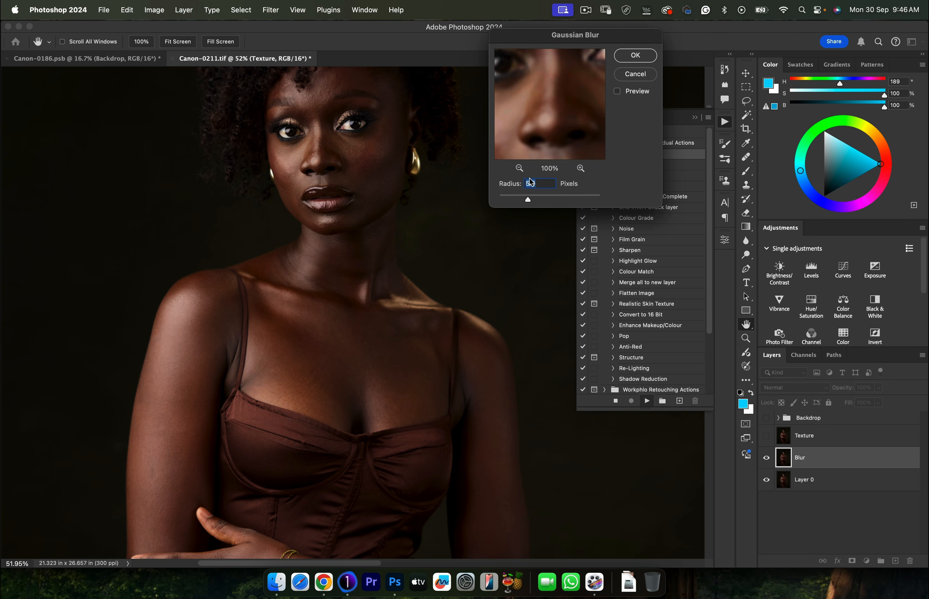
{"action": "left_click_drag", "start_coordinate": [515, 187], "coordinate": [512, 187]}
{"action": "left_click_drag", "start_coordinate": [529, 146], "coordinate": [546, 118]}
{"action": "left_click", "coordinate": [627, 59]}
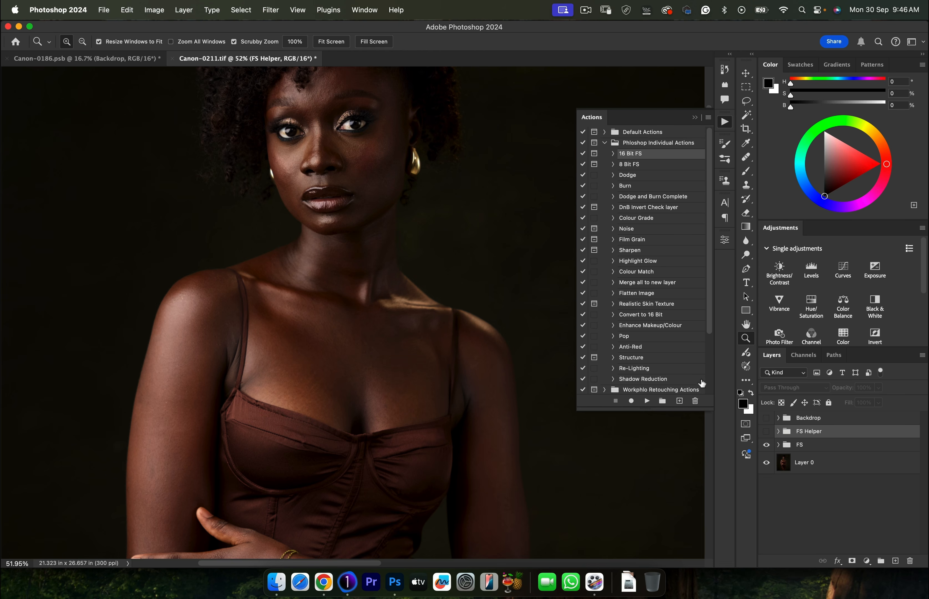
Show the FS Helper group, compare the image with and without its Curves 1 layer, and set that layer's opacity to 44%.
{"action": "left_click", "coordinate": [766, 431]}
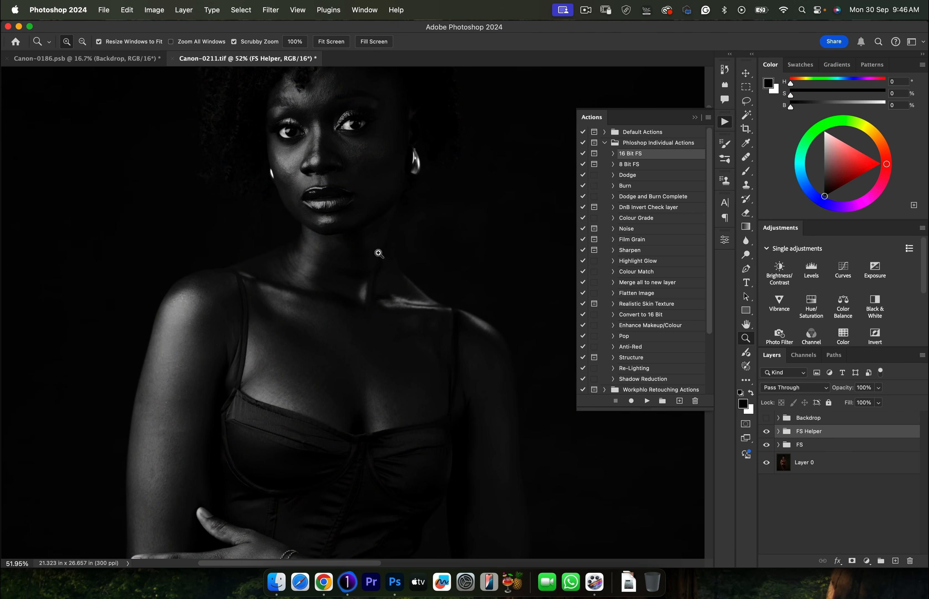
{"action": "left_click", "coordinate": [779, 432]}
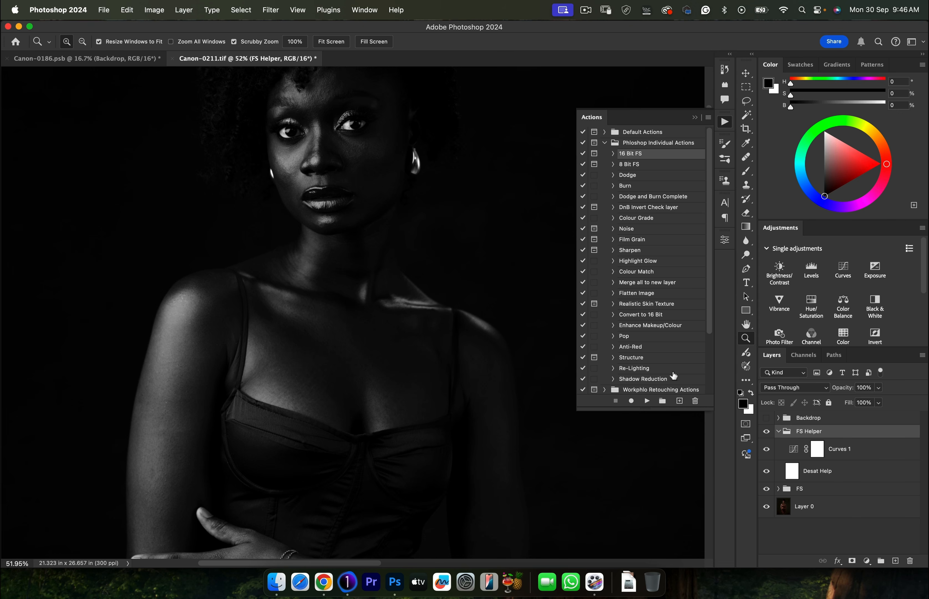
{"action": "left_click", "coordinate": [766, 451]}
{"action": "scroll", "coordinate": [355, 334], "scroll_direction": "up", "scroll_amount": 3}
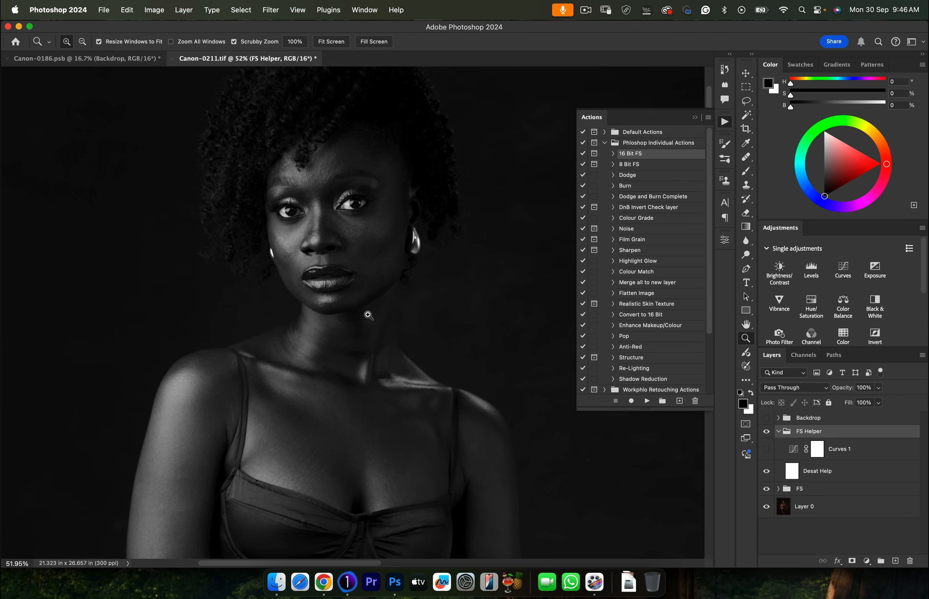
{"action": "left_click", "coordinate": [767, 449]}
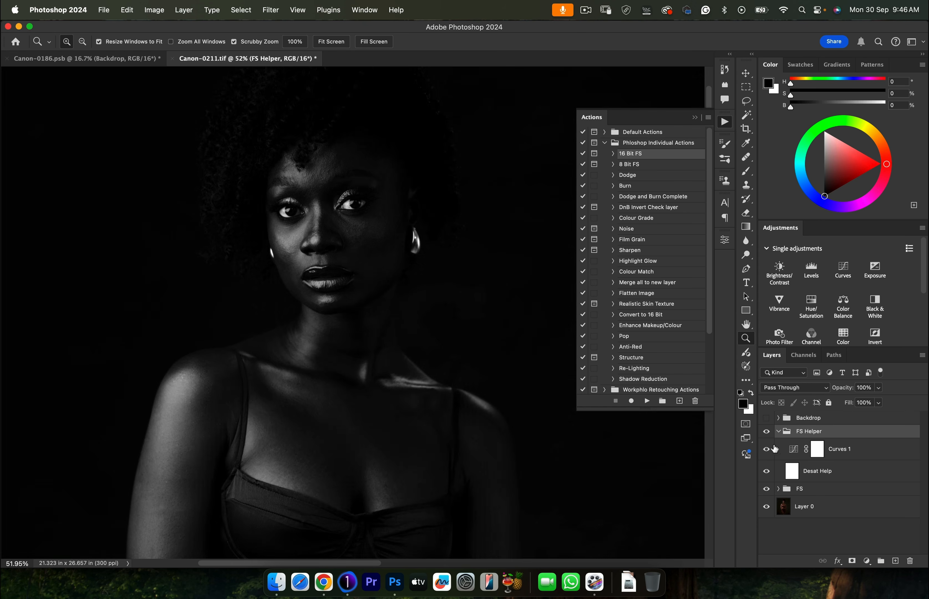
{"action": "left_click", "coordinate": [858, 454]}
{"action": "mouse_move", "coordinate": [843, 388]}
{"action": "left_mouse_down"}
{"action": "mouse_move", "coordinate": [822, 391]}
{"action": "mouse_move", "coordinate": [836, 391]}
{"action": "left_mouse_up"}
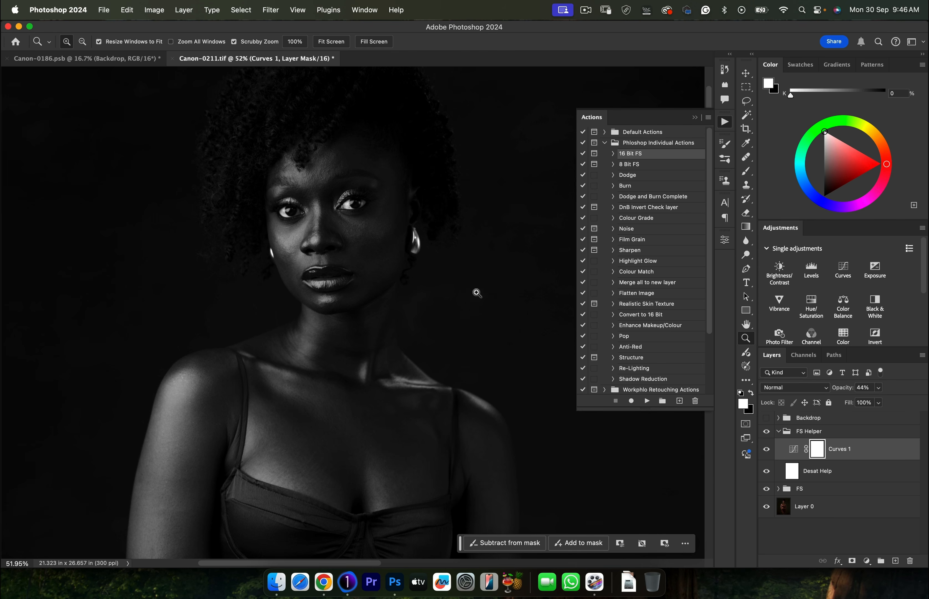
Put the Actions list away and select the Blur copy layer inside the FS group.
{"action": "scroll", "coordinate": [438, 280], "scroll_direction": "down", "scroll_amount": 5}
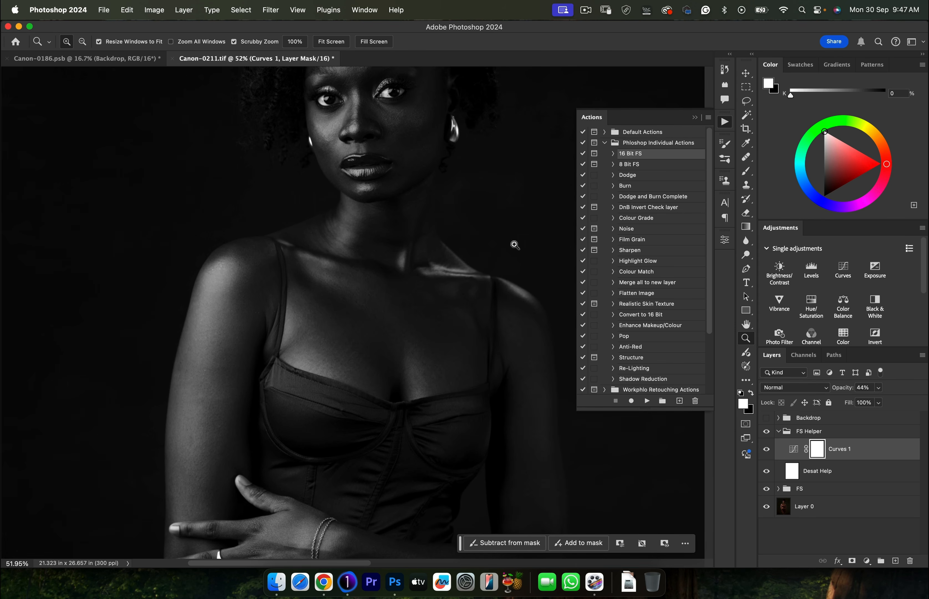
{"action": "left_click", "coordinate": [695, 117]}
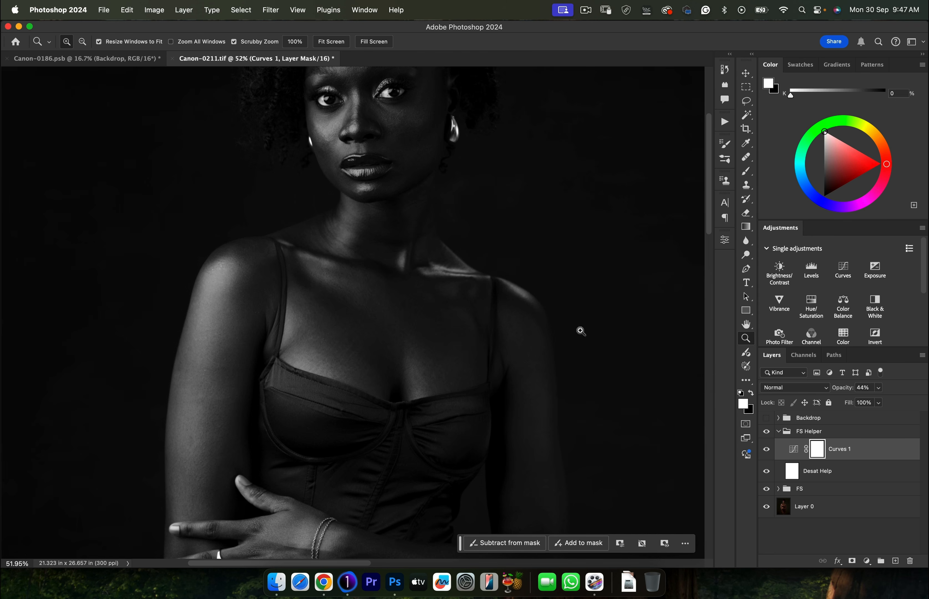
{"action": "scroll", "coordinate": [476, 340], "scroll_direction": "down", "scroll_amount": 5}
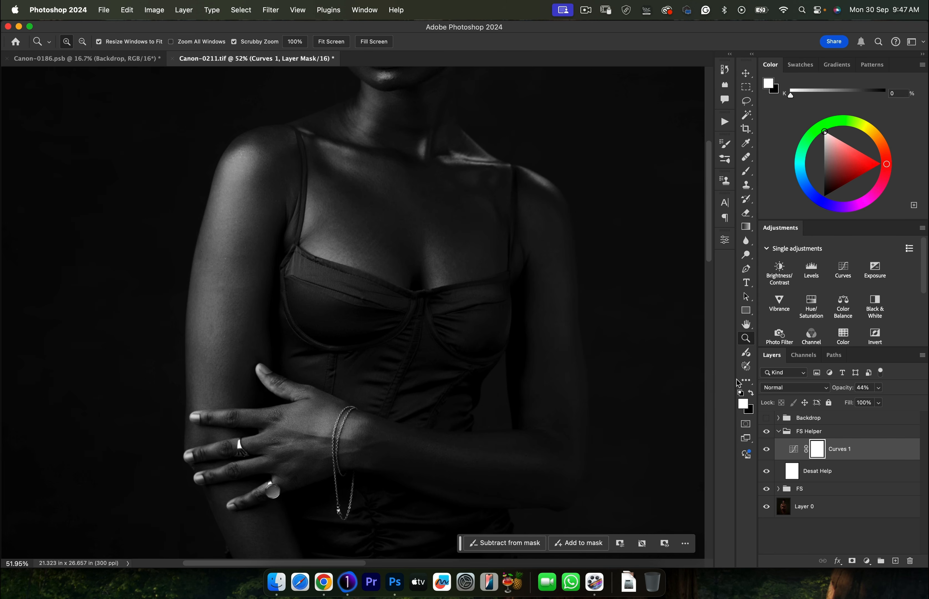
{"action": "left_click", "coordinate": [779, 488]}
{"action": "scroll", "coordinate": [782, 484], "scroll_direction": "down", "scroll_amount": 2}
{"action": "left_click", "coordinate": [795, 517]}
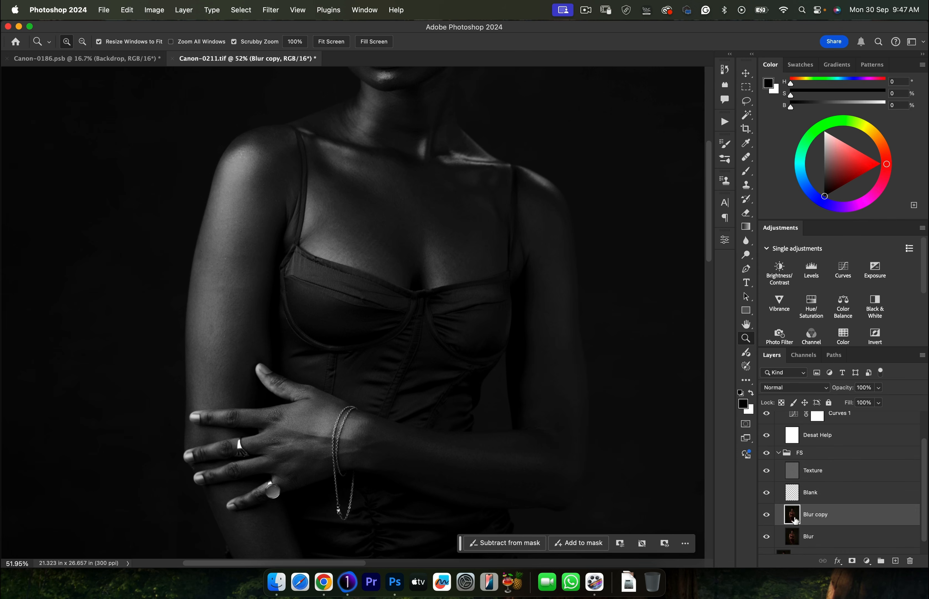
Smooth the uneven tones on the upper arm on the photo's left with the Mixer Brush on the Blur copy layer.
{"action": "key", "text": "b"}
{"action": "scroll", "coordinate": [406, 207], "scroll_direction": "up", "scroll_amount": 5}
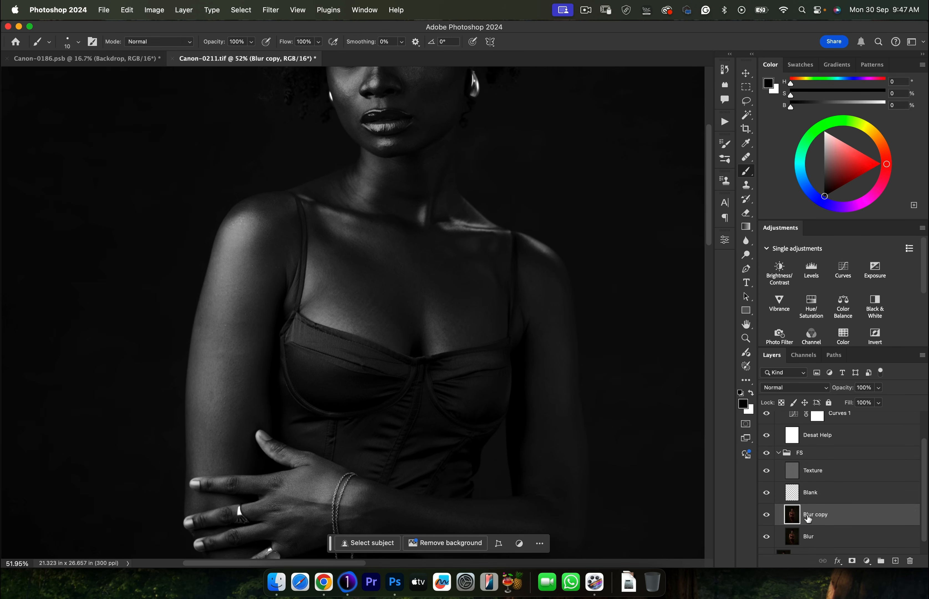
{"action": "right_click", "coordinate": [747, 175]}
{"action": "left_click", "coordinate": [792, 181]}
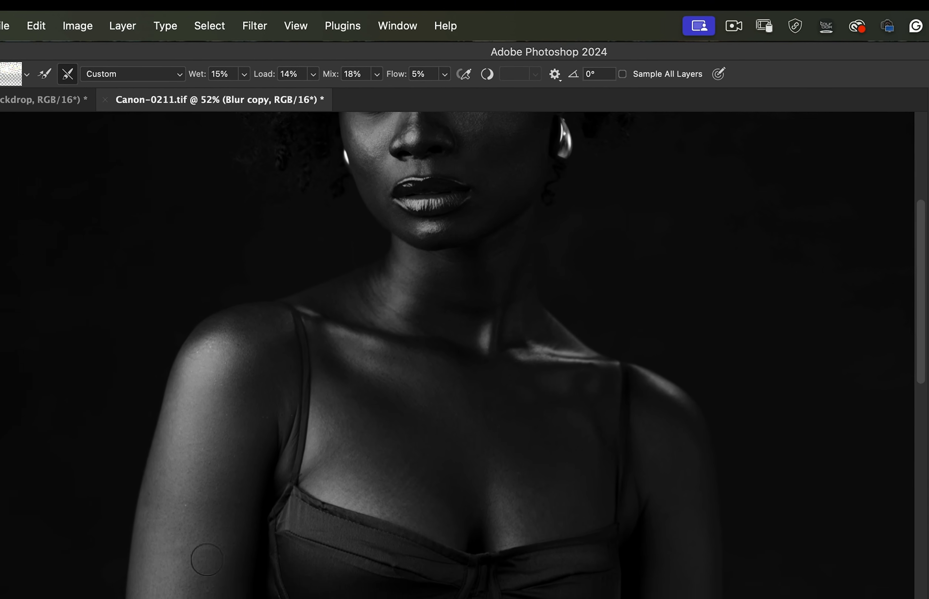
{"action": "key", "text": "]"}
{"action": "mouse_move", "coordinate": [200, 520]}
{"action": "left_mouse_down"}
{"action": "mouse_move", "coordinate": [204, 470]}
{"action": "mouse_move", "coordinate": [203, 503]}
{"action": "mouse_move", "coordinate": [211, 481]}
{"action": "left_mouse_up"}
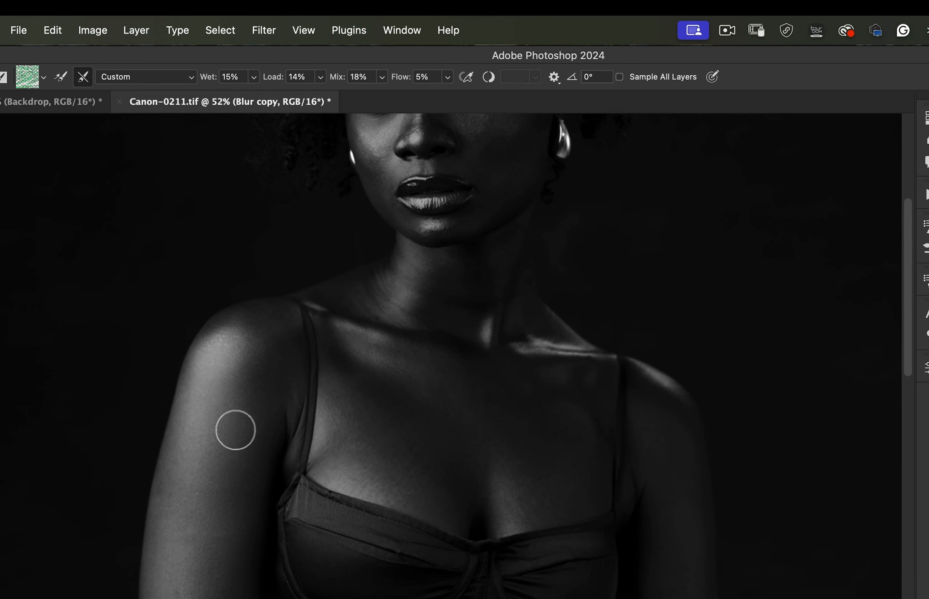
{"action": "mouse_move", "coordinate": [247, 407]}
{"action": "left_mouse_down"}
{"action": "mouse_move", "coordinate": [188, 516]}
{"action": "mouse_move", "coordinate": [206, 413]}
{"action": "mouse_move", "coordinate": [199, 357]}
{"action": "mouse_move", "coordinate": [185, 430]}
{"action": "mouse_move", "coordinate": [198, 368]}
{"action": "mouse_move", "coordinate": [224, 377]}
{"action": "mouse_move", "coordinate": [191, 383]}
{"action": "mouse_move", "coordinate": [221, 376]}
{"action": "mouse_move", "coordinate": [210, 416]}
{"action": "mouse_move", "coordinate": [240, 380]}
{"action": "mouse_move", "coordinate": [239, 332]}
{"action": "mouse_move", "coordinate": [166, 525]}
{"action": "mouse_move", "coordinate": [185, 428]}
{"action": "mouse_move", "coordinate": [164, 598]}
{"action": "mouse_move", "coordinate": [185, 587]}
{"action": "left_mouse_up"}
{"action": "key", "text": "["}
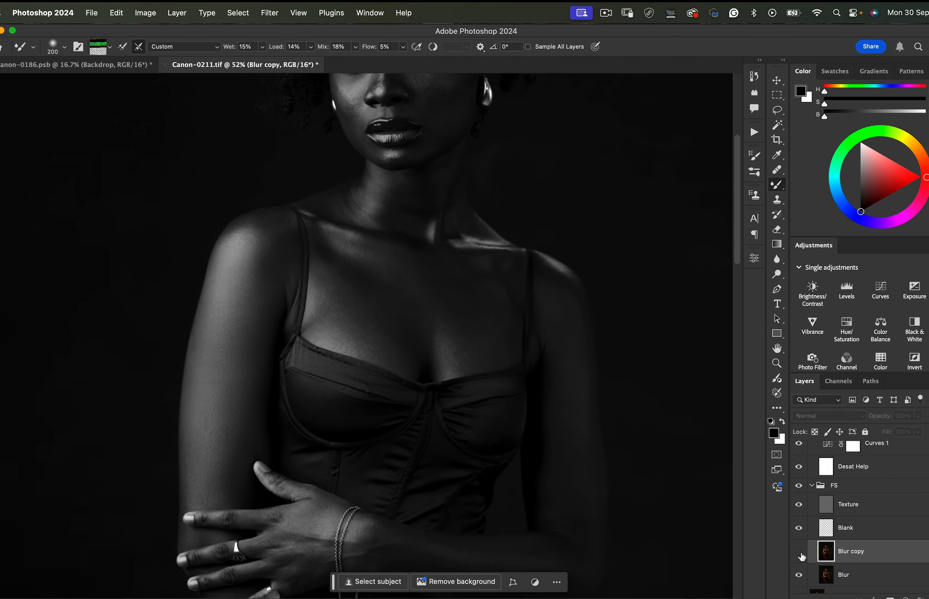
Compare the smoothed arm up close with and without the Blur copy layer.
{"action": "key", "text": "z"}
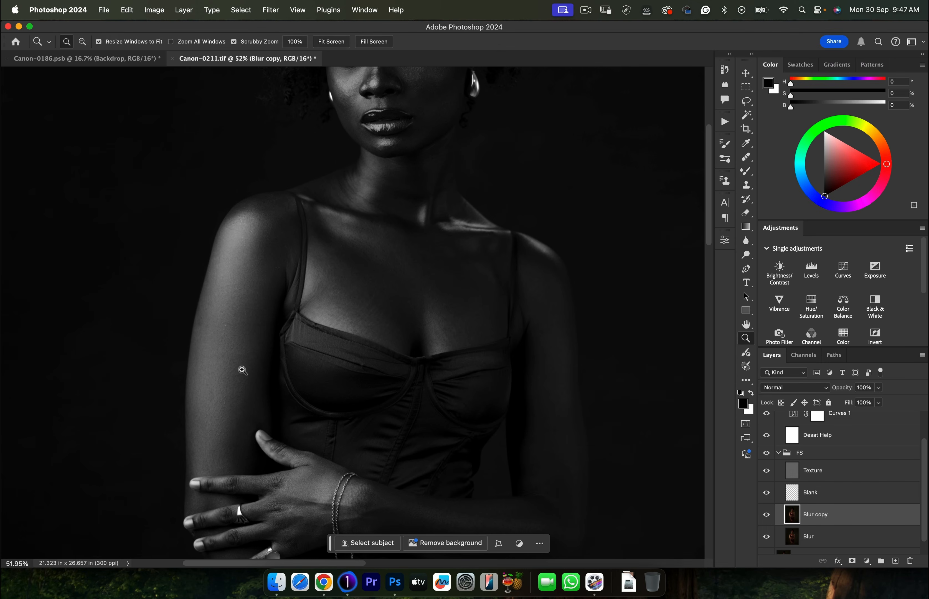
{"action": "left_click_drag", "start_coordinate": [262, 365], "coordinate": [301, 361]}
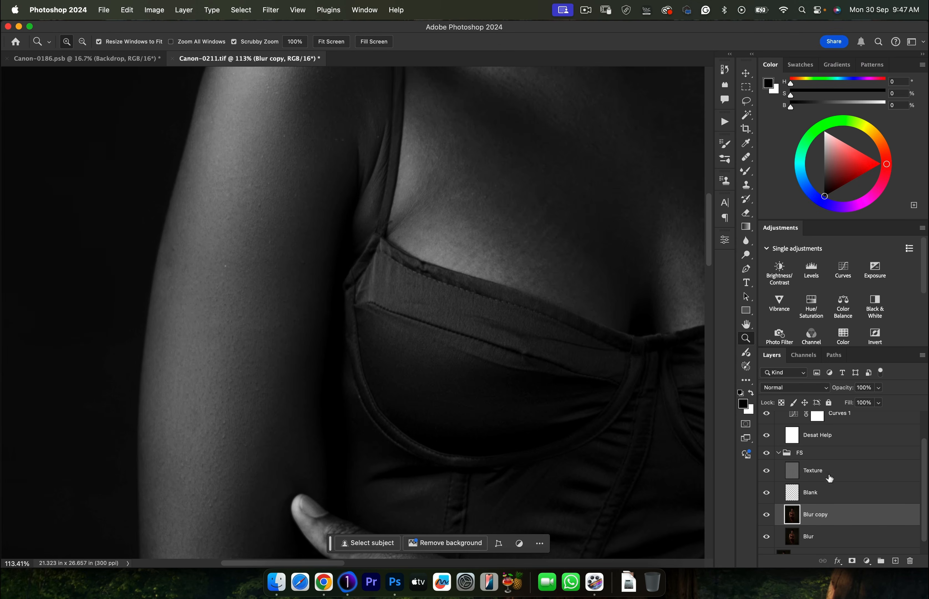
{"action": "left_click", "coordinate": [767, 515]}
{"action": "left_click", "coordinate": [767, 515]}
{"action": "left_click", "coordinate": [767, 515]}
{"action": "left_click", "coordinate": [766, 516]}
{"action": "left_click_drag", "start_coordinate": [343, 284], "coordinate": [226, 289]}
{"action": "scroll", "coordinate": [280, 249], "scroll_direction": "down", "scroll_amount": 3}
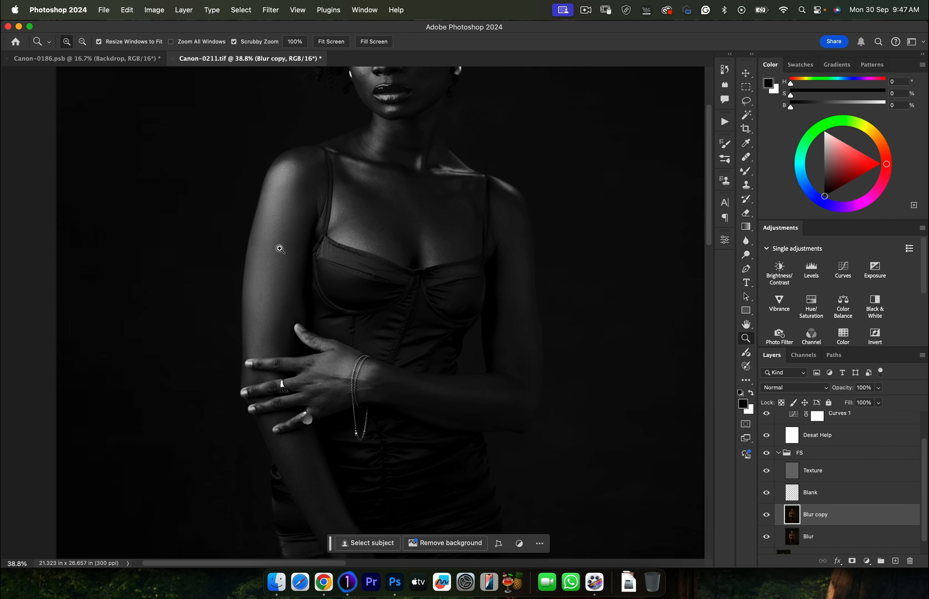
Blend the tones on the arm above and below the resting hand with the Mixer Brush at size 250.
{"action": "scroll", "coordinate": [266, 288], "scroll_direction": "down", "scroll_amount": 1}
{"action": "key", "text": "b"}
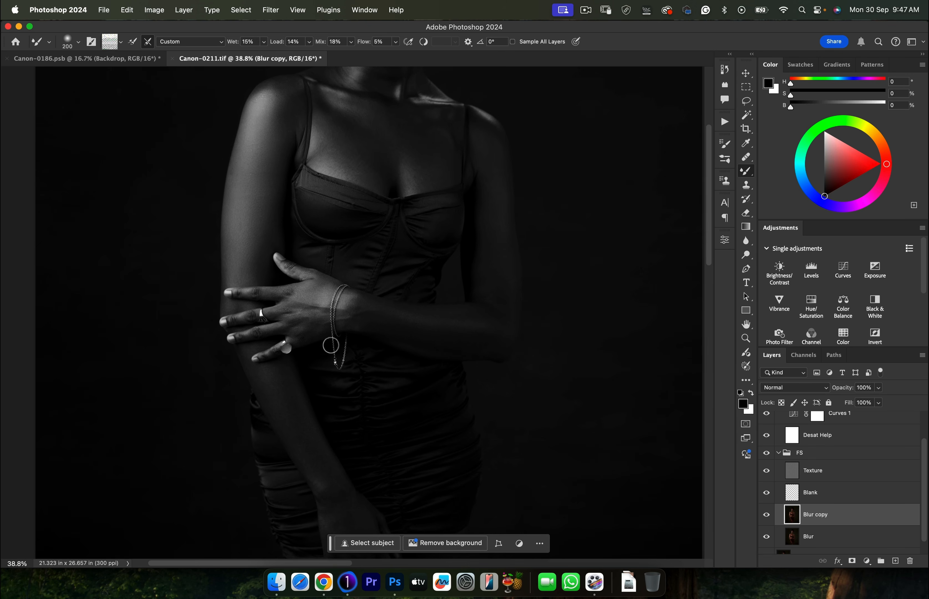
{"action": "left_click", "coordinate": [268, 370], "text": "alt"}
{"action": "scroll", "coordinate": [284, 260], "scroll_direction": "up", "scroll_amount": 3}
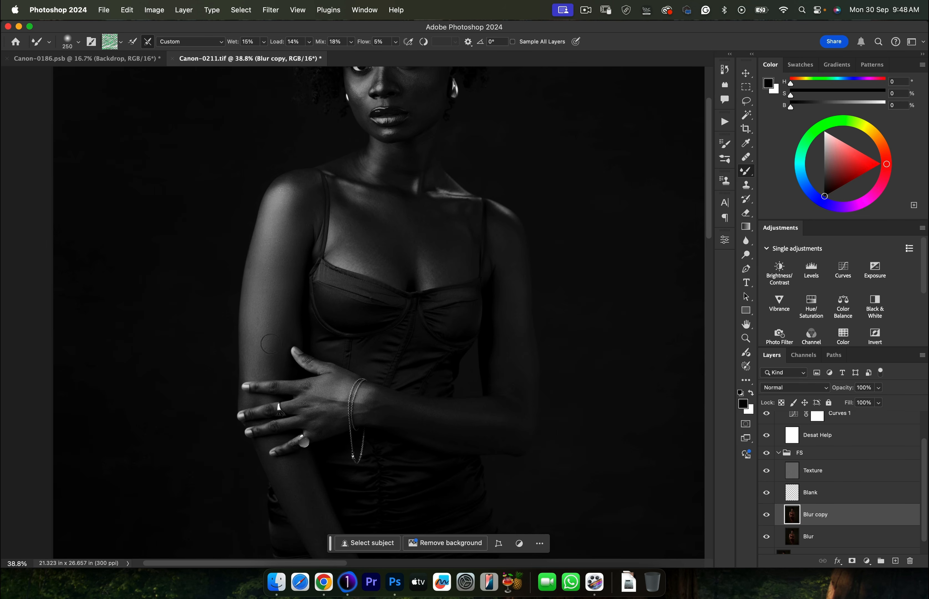
{"action": "scroll", "coordinate": [279, 263], "scroll_direction": "up", "scroll_amount": 3}
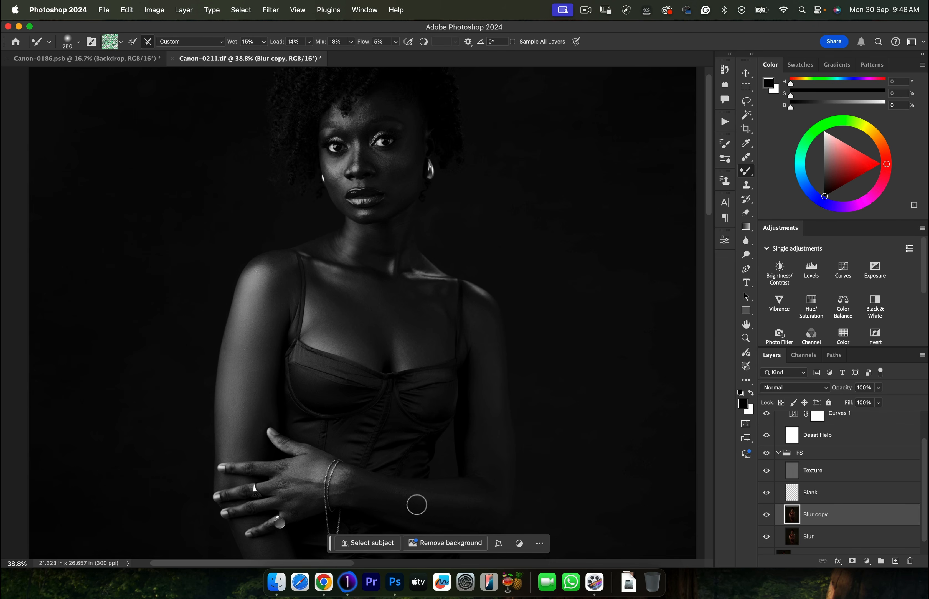
Smooth the lower forearm and the back of the lowered hand with the Mixer Brush at size 175.
{"action": "scroll", "coordinate": [352, 351], "scroll_direction": "down", "scroll_amount": 10}
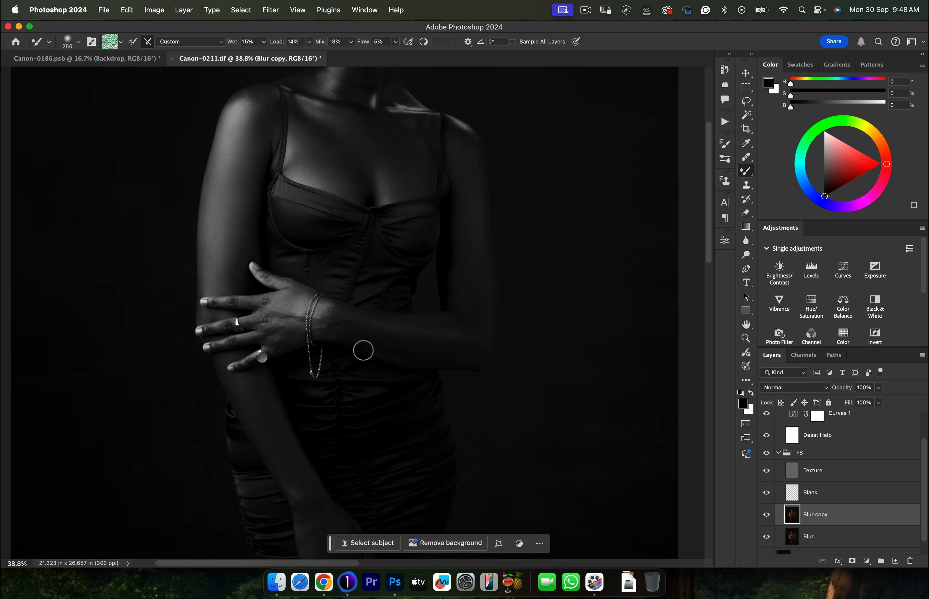
{"action": "key", "text": "bracketleft"}
{"action": "key", "text": "bracketleft"}
{"action": "key", "text": "bracketleft"}
{"action": "key", "text": "bracketleft"}
{"action": "key", "text": "bracketright"}
{"action": "key", "text": "bracketright"}
{"action": "left_click_drag", "start_coordinate": [318, 369], "coordinate": [336, 382]}
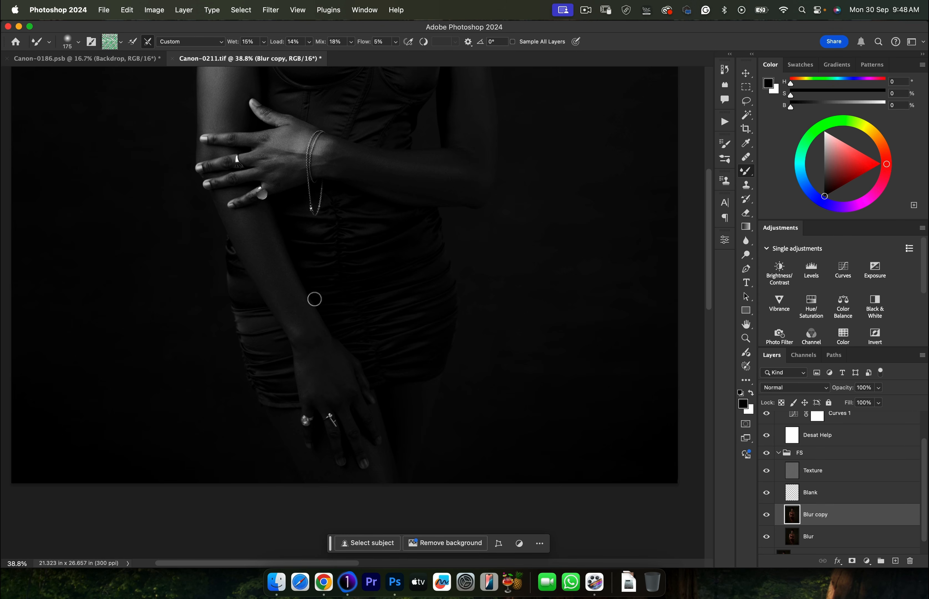
{"action": "scroll", "coordinate": [315, 299], "scroll_direction": "up", "scroll_amount": 5}
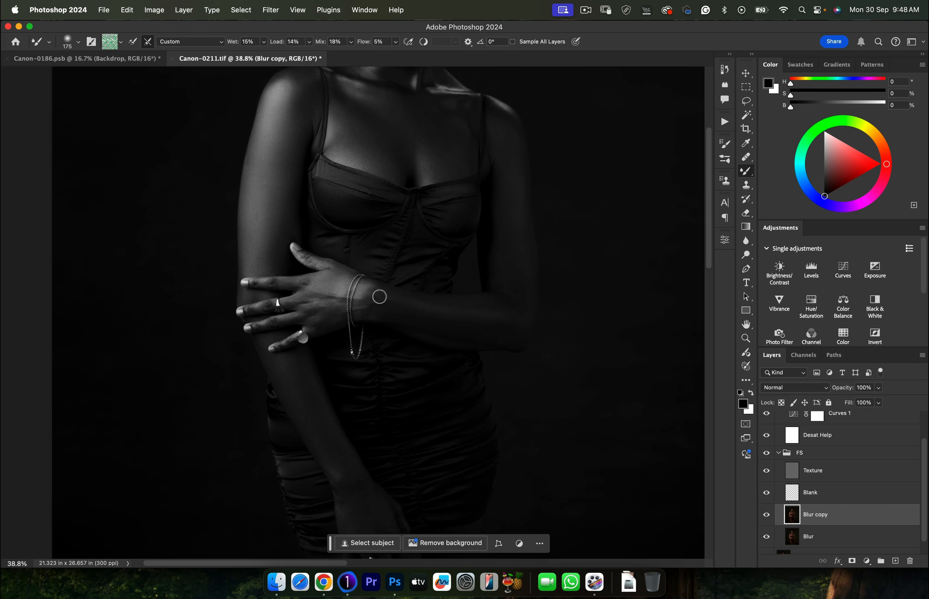
Blend the skin tones around the neck and shoulders with the Mixer Brush on the Blur copy layer, varying the brush size.
{"action": "scroll", "coordinate": [475, 337], "scroll_direction": "up", "scroll_amount": 7}
{"action": "key", "text": "bracketleft"}
{"action": "key", "text": "bracketleft"}
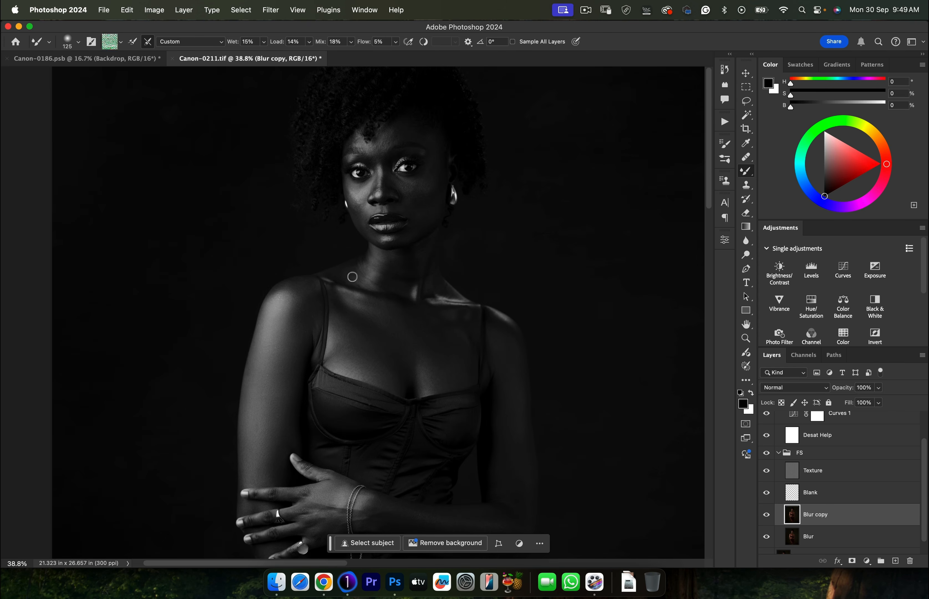
{"action": "key", "text": "bracketright"}
{"action": "key", "text": "bracketright"}
{"action": "key", "text": "bracketright"}
{"action": "scroll", "coordinate": [446, 299], "scroll_direction": "up", "scroll_amount": 3}
{"action": "key", "text": "bracketleft"}
{"action": "key", "text": "bracketleft"}
{"action": "key", "text": "bracketleft"}
{"action": "key", "text": "bracketleft"}
{"action": "key", "text": "bracketleft"}
Smooth the tonal transitions across the face on the Blur copy layer with a smaller Mixer Brush, adapting its size to each area.
{"action": "scroll", "coordinate": [415, 207], "scroll_direction": "up", "scroll_amount": 5}
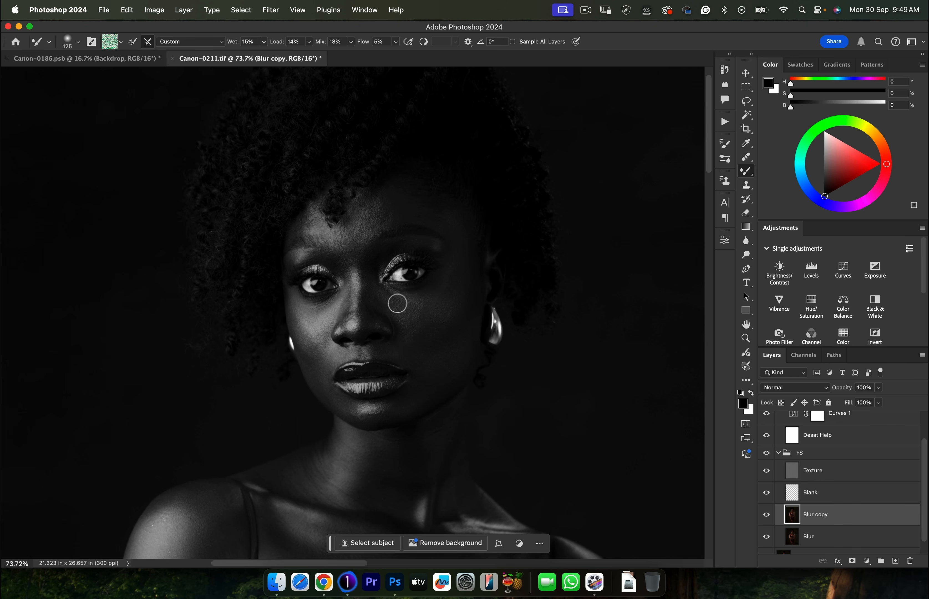
{"action": "key", "text": "bracketright"}
{"action": "key", "text": "bracketright"}
{"action": "key", "text": "bracketright"}
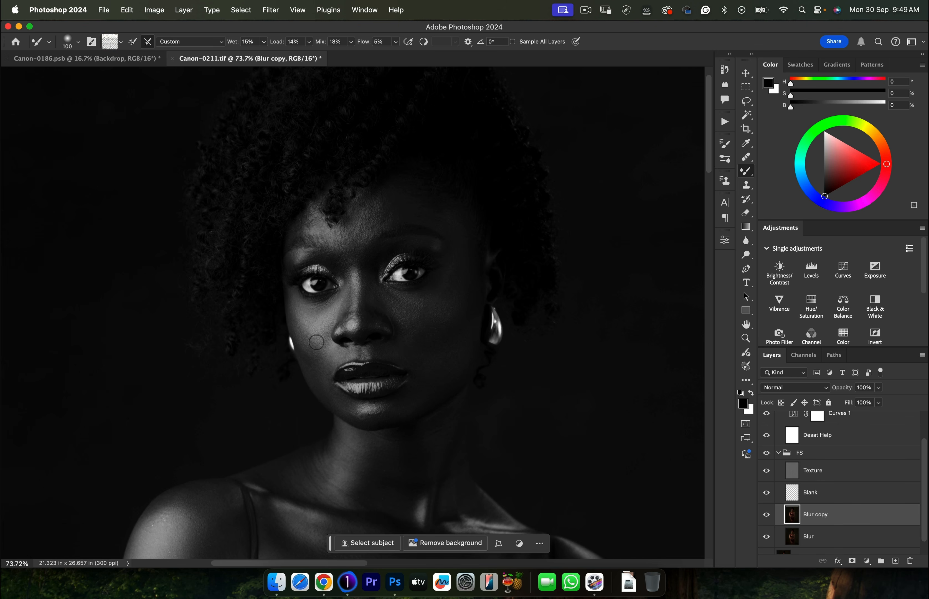
{"action": "key", "text": "bracketleft"}
{"action": "key", "text": "bracketleft"}
{"action": "key", "text": "bracketleft"}
{"action": "key", "text": "bracketleft"}
{"action": "key", "text": "bracketleft"}
{"action": "key", "text": "bracketleft"}
{"action": "key", "text": "bracketright"}
{"action": "key", "text": "bracketright"}
{"action": "key", "text": "bracketright"}
{"action": "key", "text": "bracketright"}
{"action": "key", "text": "bracketright"}
{"action": "key", "text": "bracketright"}
{"action": "key", "text": "bracketleft"}
{"action": "key", "text": "bracketleft"}
{"action": "key", "text": "bracketleft"}
Collapse the FS and FS Helper groups and hide FS Helper to bring back the colour view.
{"action": "scroll", "coordinate": [406, 320], "scroll_direction": "down", "scroll_amount": 10}
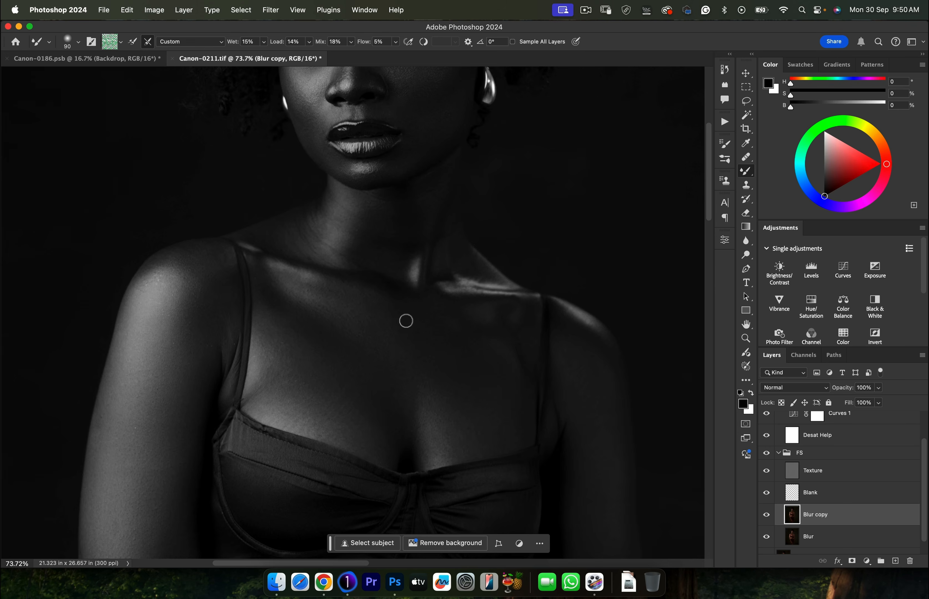
{"action": "scroll", "coordinate": [406, 320], "scroll_direction": "down", "scroll_amount": 5}
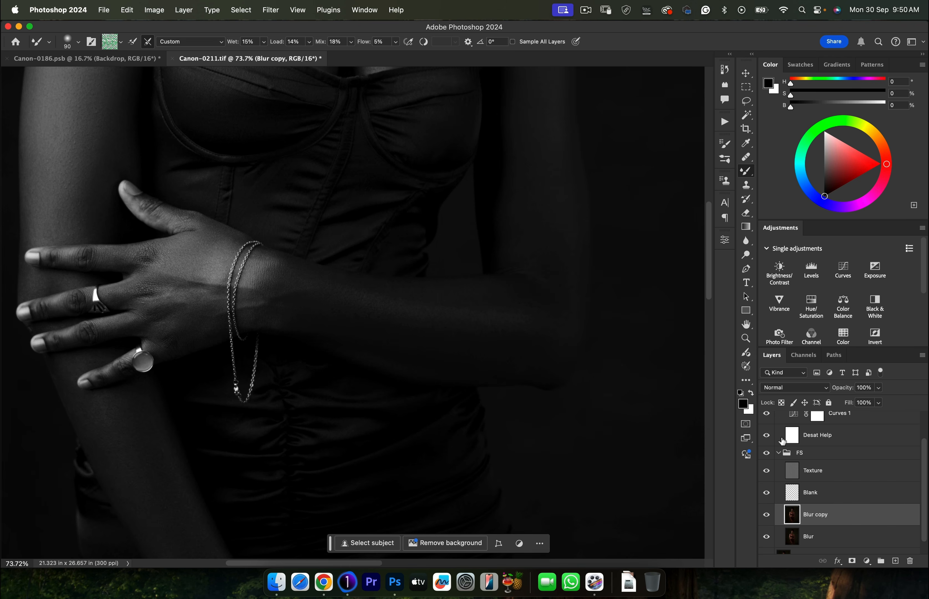
{"action": "left_click", "coordinate": [780, 454]}
{"action": "left_click", "coordinate": [766, 431]}
{"action": "left_click", "coordinate": [779, 431]}
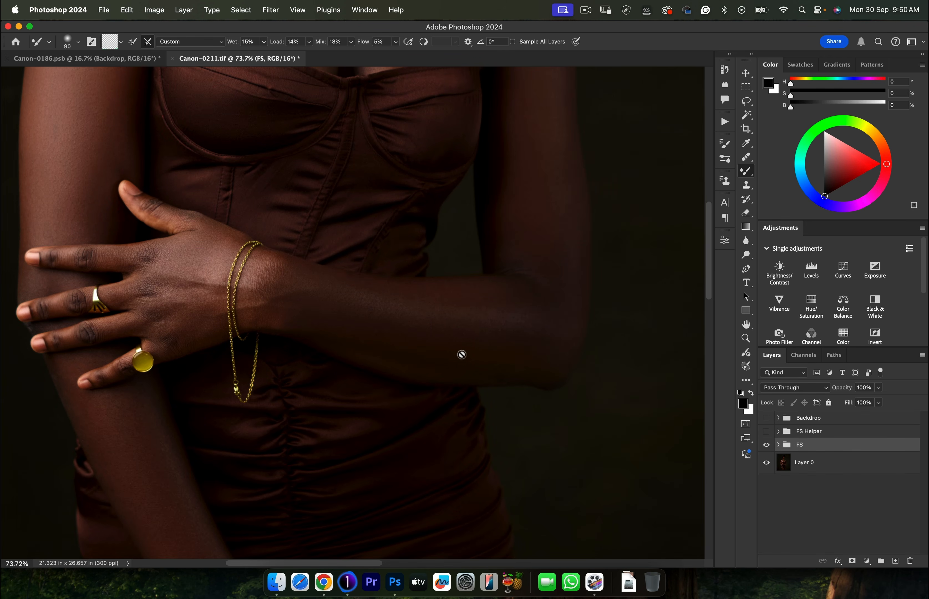
Compare the whole portrait and the upper body with and without the FS group.
{"action": "key", "text": "z"}
{"action": "left_click_drag", "start_coordinate": [465, 299], "coordinate": [405, 312]}
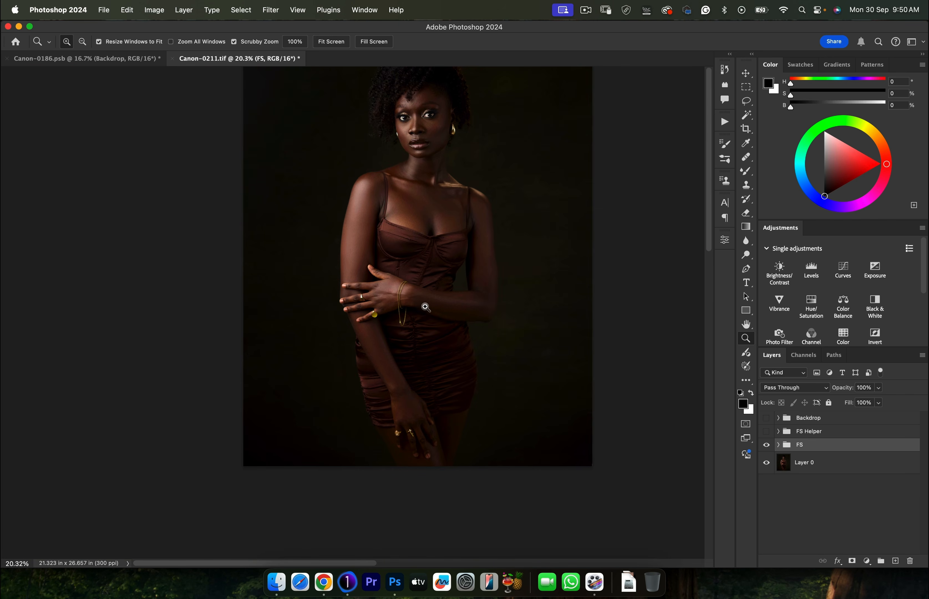
{"action": "scroll", "coordinate": [426, 307], "scroll_direction": "up", "scroll_amount": 3}
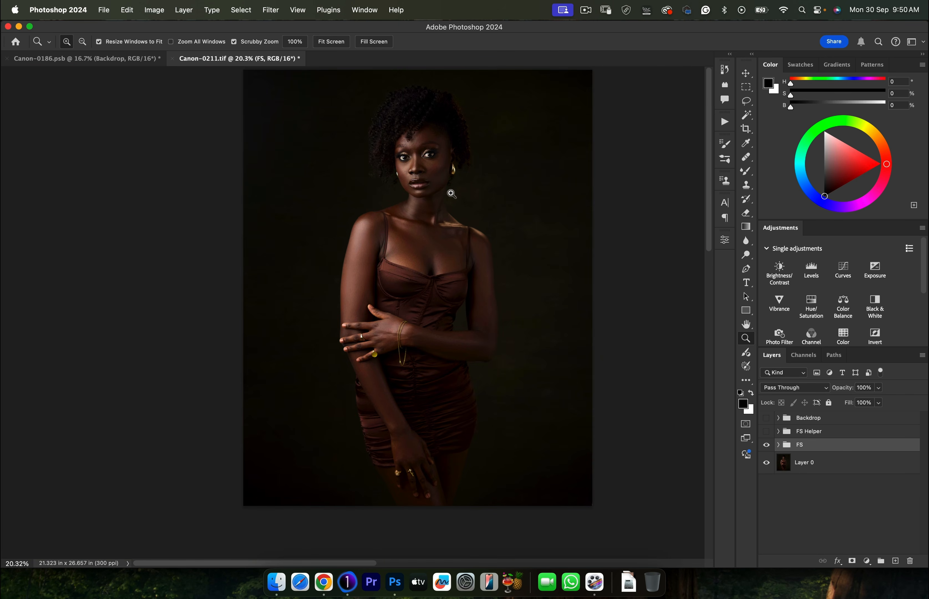
{"action": "scroll", "coordinate": [442, 184], "scroll_direction": "up", "scroll_amount": 3}
{"action": "left_click_drag", "start_coordinate": [428, 183], "coordinate": [463, 185]}
{"action": "left_click_drag", "start_coordinate": [469, 223], "coordinate": [473, 223]}
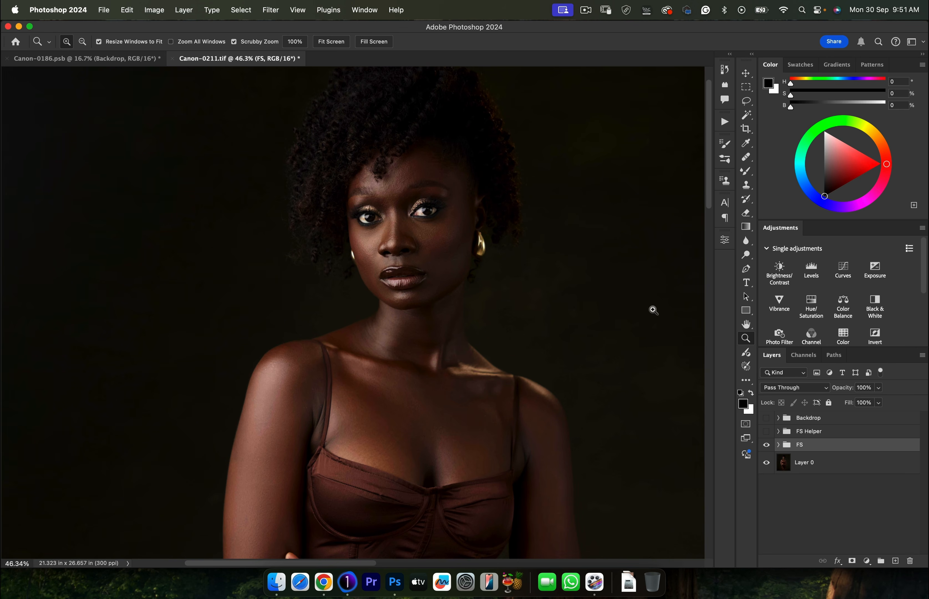
{"action": "left_click", "coordinate": [767, 433]}
{"action": "left_click", "coordinate": [766, 446]}
{"action": "left_click", "coordinate": [767, 447]}
{"action": "scroll", "coordinate": [466, 302], "scroll_direction": "down", "scroll_amount": 5}
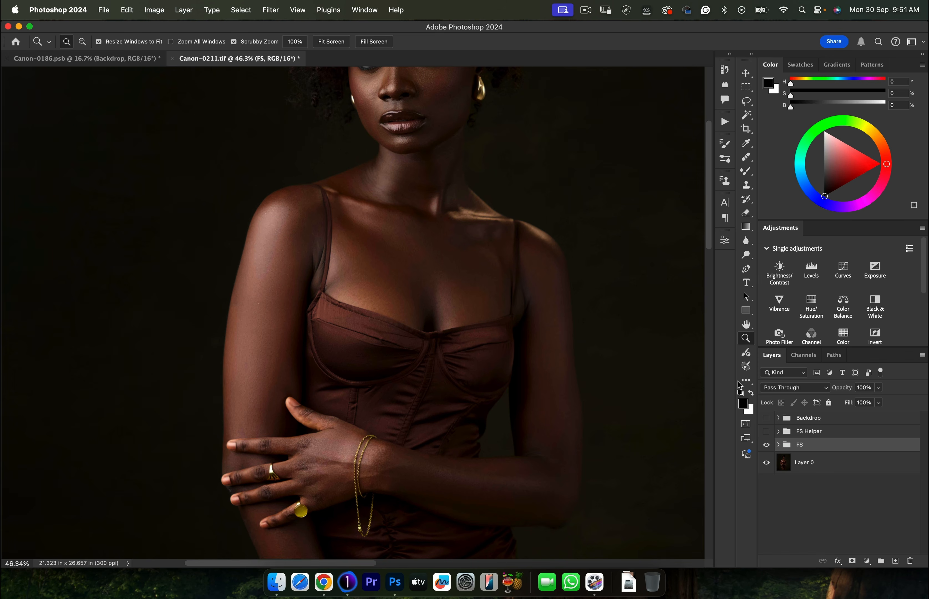
Delete the FS Helper group.
{"action": "left_click", "coordinate": [796, 435]}
{"action": "key", "text": "Delete"}
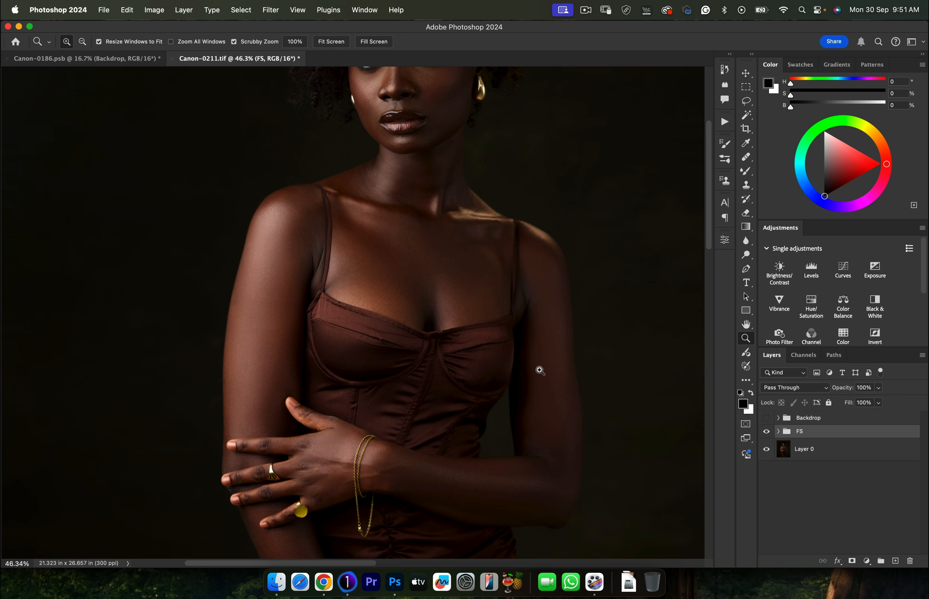
{"action": "scroll", "coordinate": [560, 374], "scroll_direction": "up", "scroll_amount": 4}
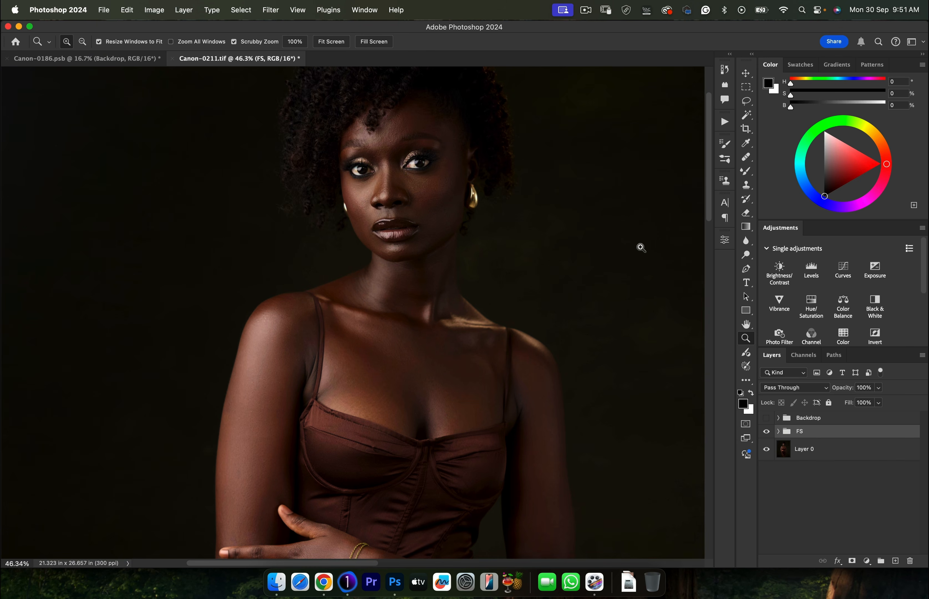
Run the Dodge and Burn Complete action above the FS group.
{"action": "left_click", "coordinate": [725, 121]}
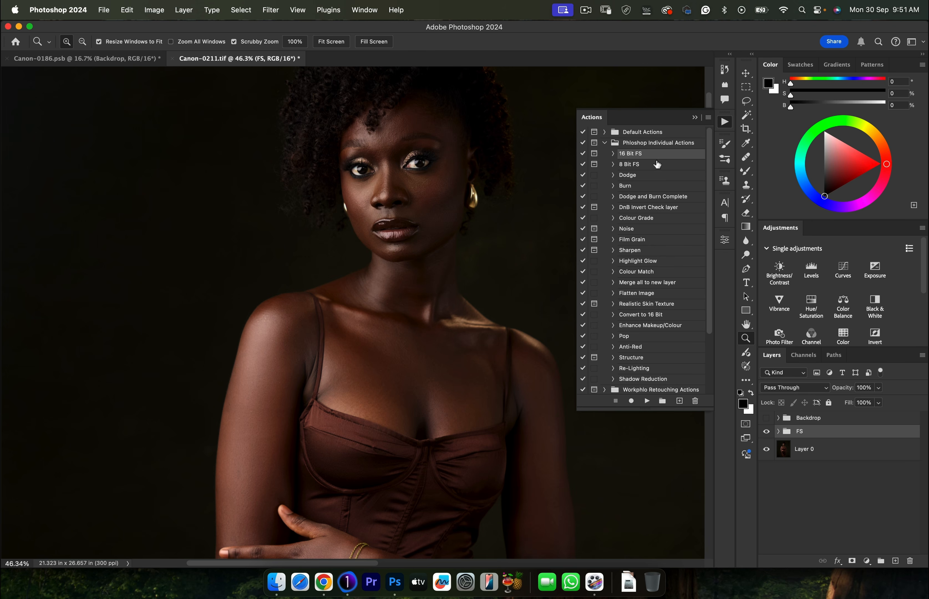
{"action": "left_click", "coordinate": [635, 197]}
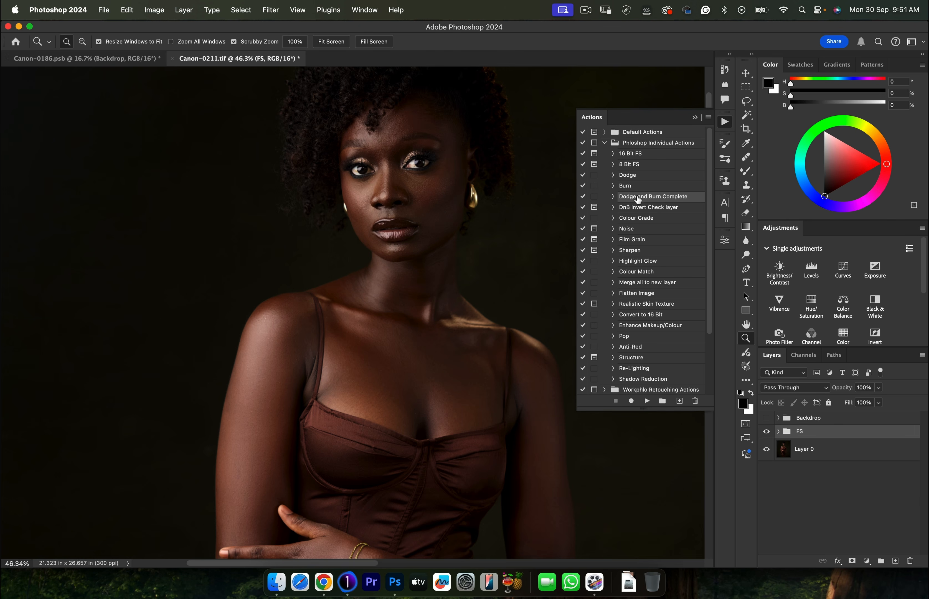
{"action": "left_click", "coordinate": [647, 401]}
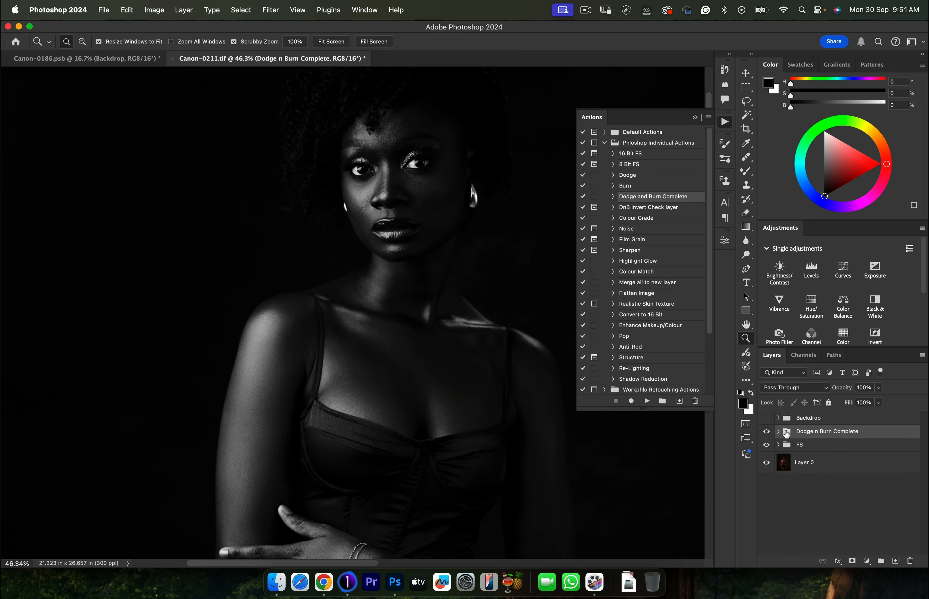
Check the image with the Contrast and DeSat helper layers on and off, and delete the Dodge n Burn Complete group.
{"action": "left_click", "coordinate": [779, 431]}
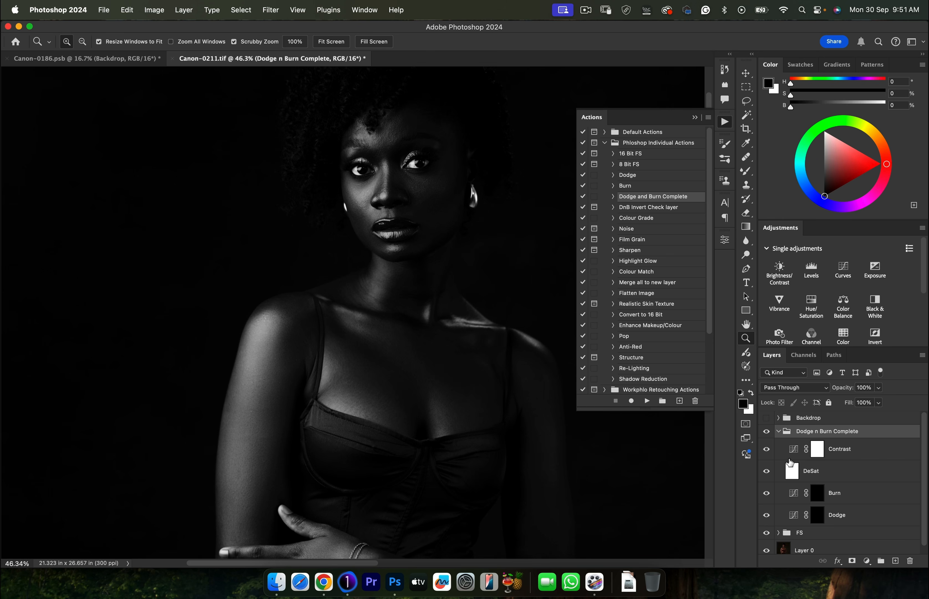
{"action": "left_click", "coordinate": [768, 472]}
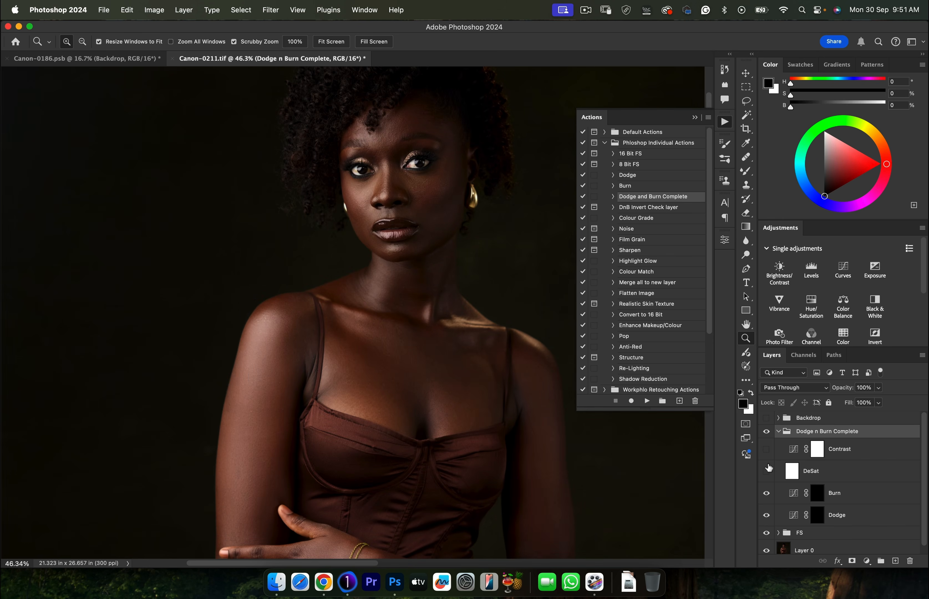
{"action": "left_click", "coordinate": [766, 472]}
{"action": "left_click", "coordinate": [768, 450]}
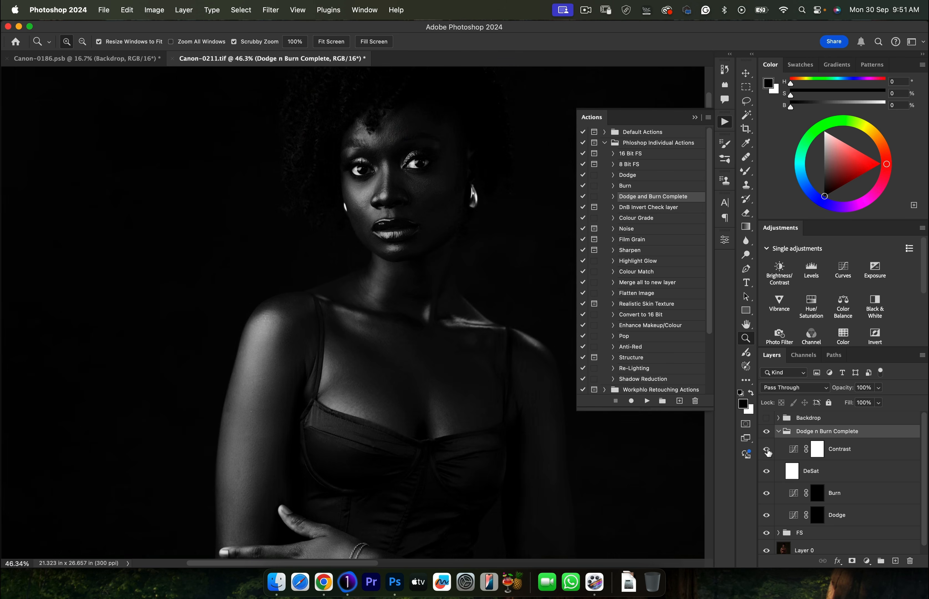
{"action": "left_click", "coordinate": [766, 450]}
{"action": "left_click", "coordinate": [767, 471]}
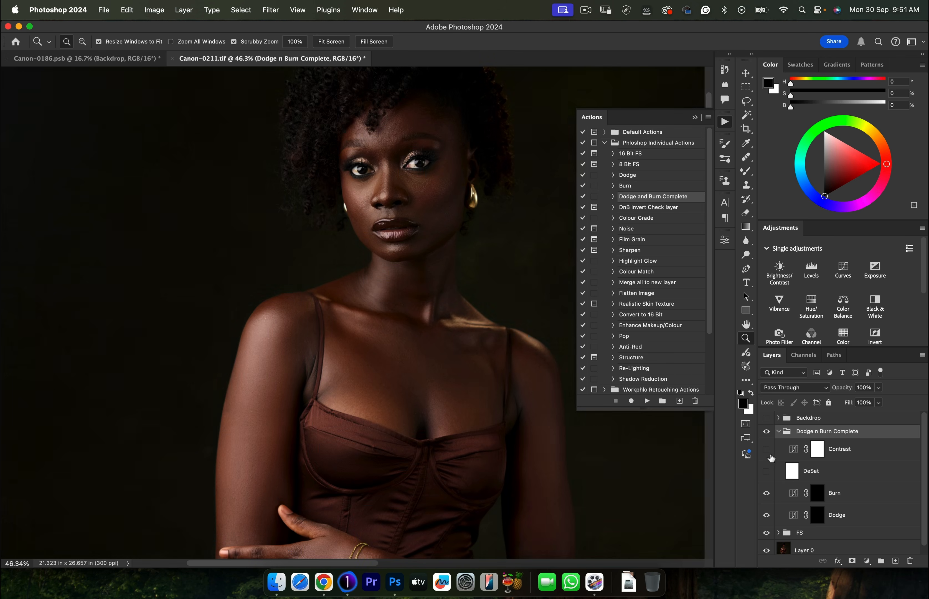
{"action": "left_click", "coordinate": [779, 431]}
{"action": "key", "text": "BackSpace"}
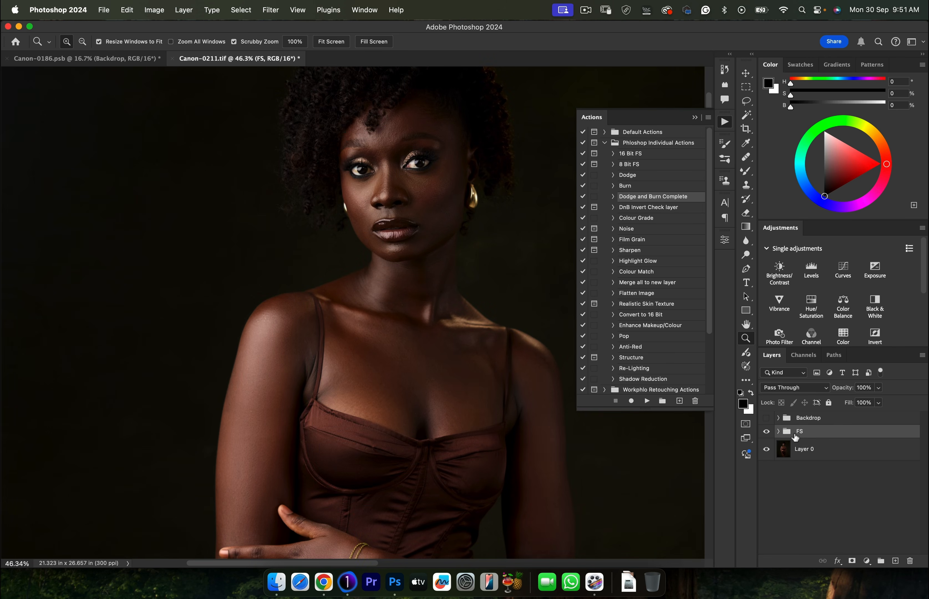
Try the separate Dodge and Burn actions above the FS group, and delete the two curves layers they add.
{"action": "left_click", "coordinate": [633, 187]}
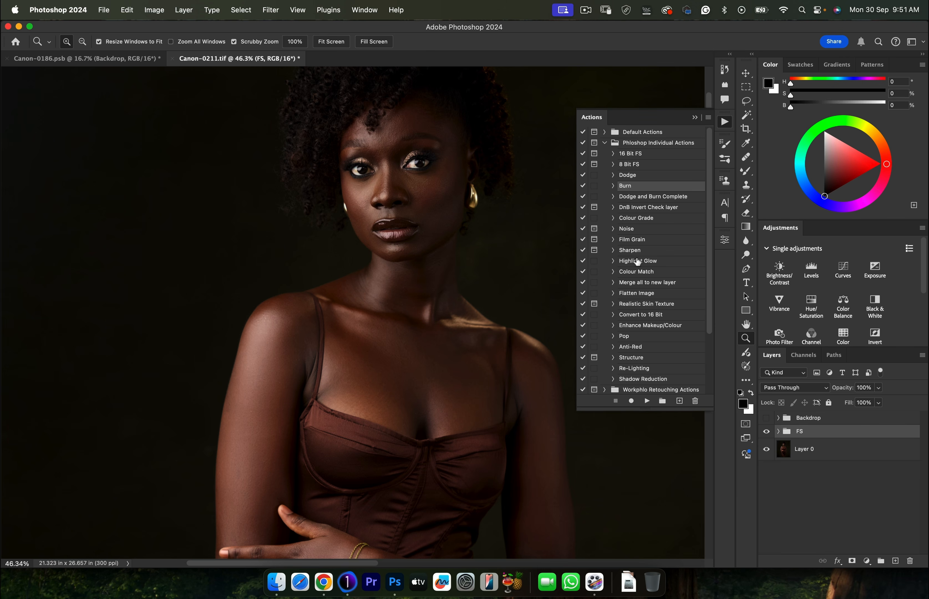
{"action": "left_click", "coordinate": [641, 176]}
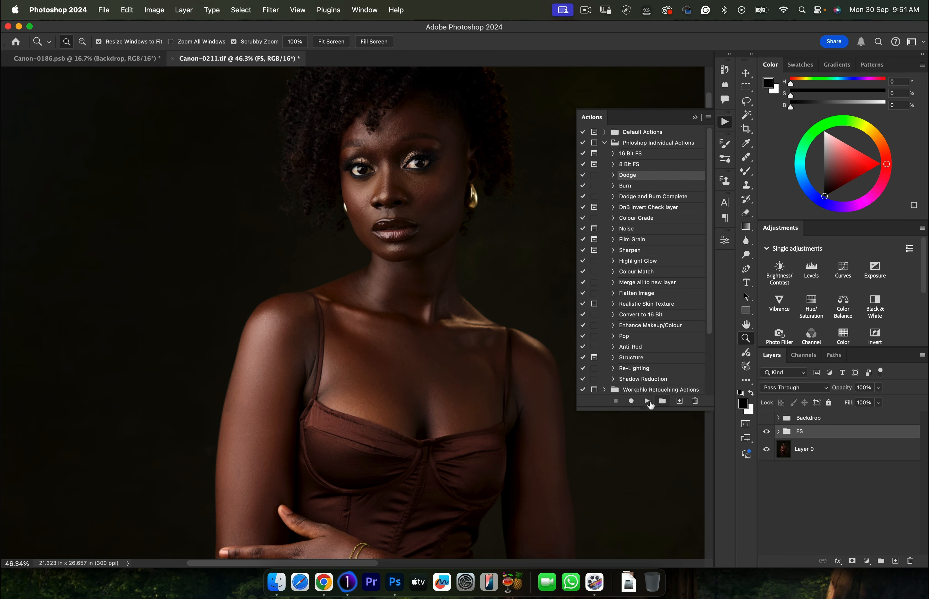
{"action": "left_click", "coordinate": [646, 401]}
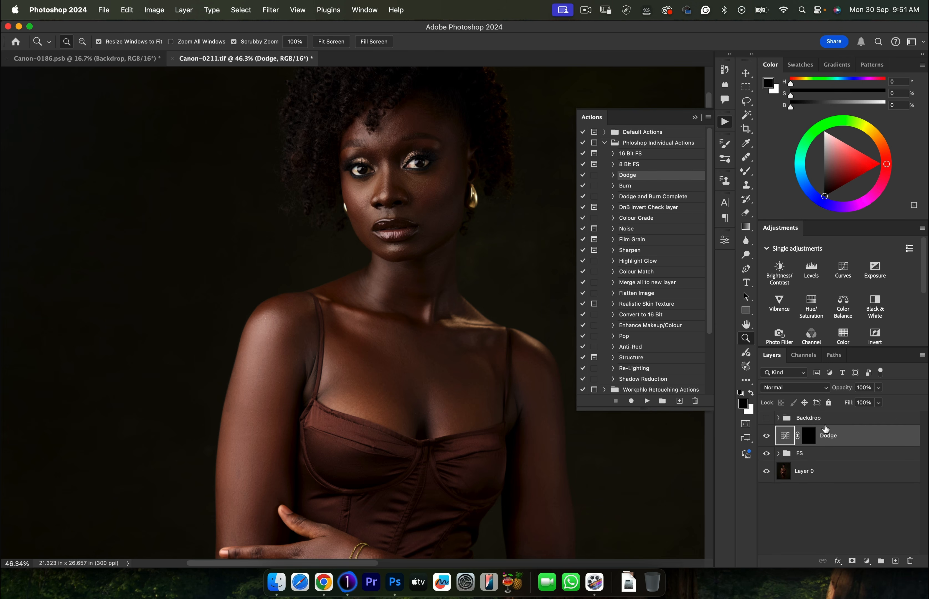
{"action": "left_click", "coordinate": [627, 187]}
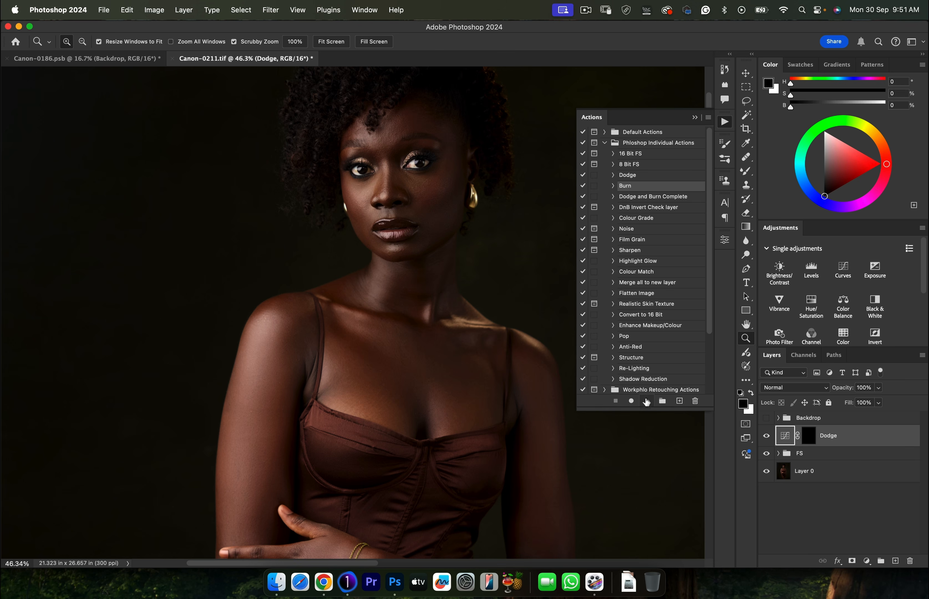
{"action": "left_click", "coordinate": [647, 401]}
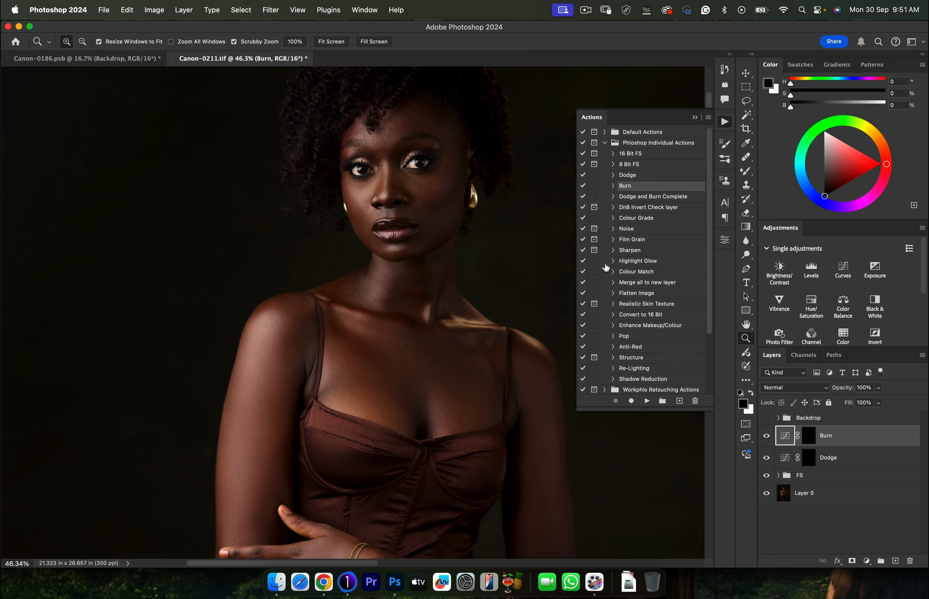
{"action": "left_click", "coordinate": [836, 463], "text": "shift"}
{"action": "key", "text": "Delete"}
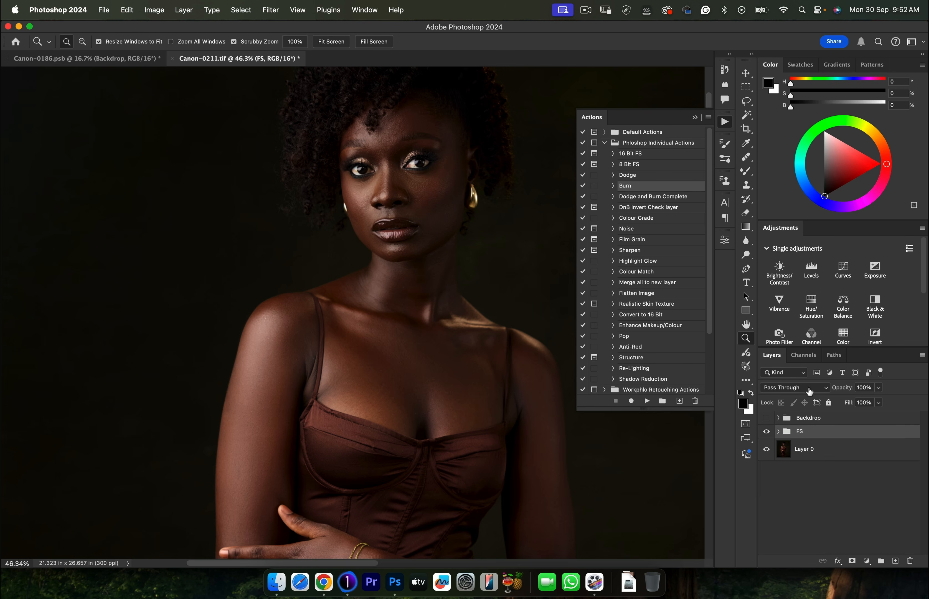
Run the Dodge and Burn Complete action above the FS group and hide its Contrast layer.
{"action": "left_click", "coordinate": [628, 198]}
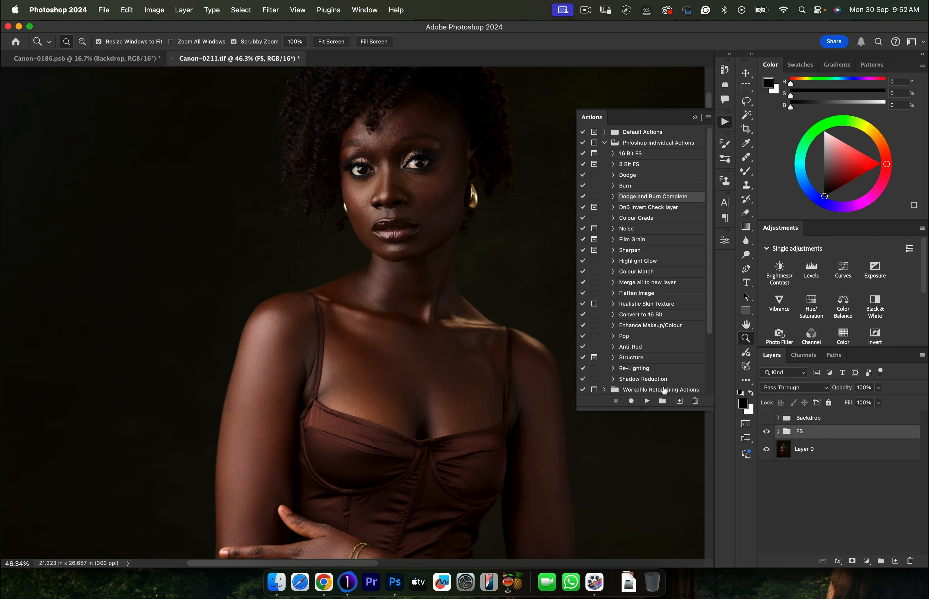
{"action": "left_click", "coordinate": [647, 401]}
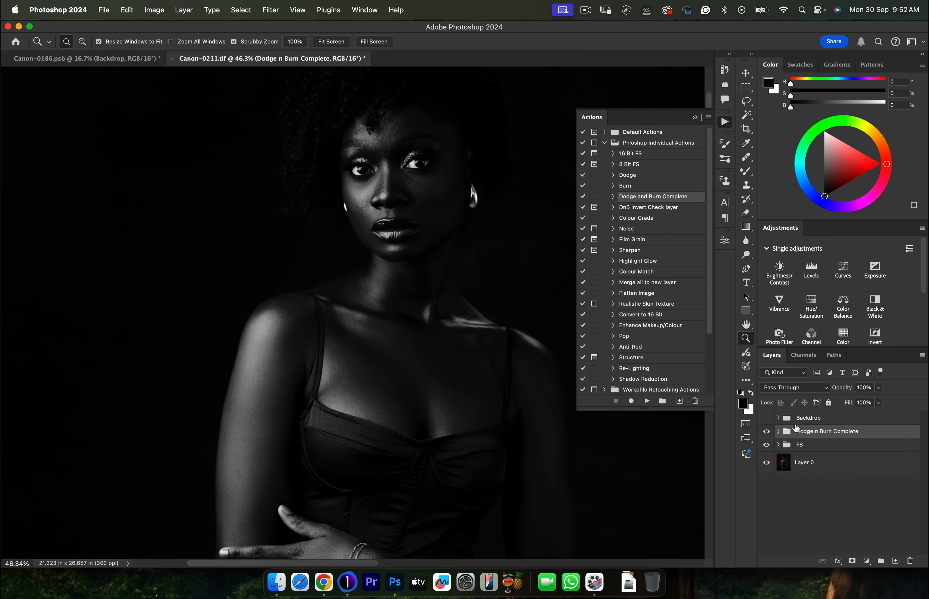
{"action": "left_click", "coordinate": [778, 432]}
{"action": "left_click", "coordinate": [767, 451]}
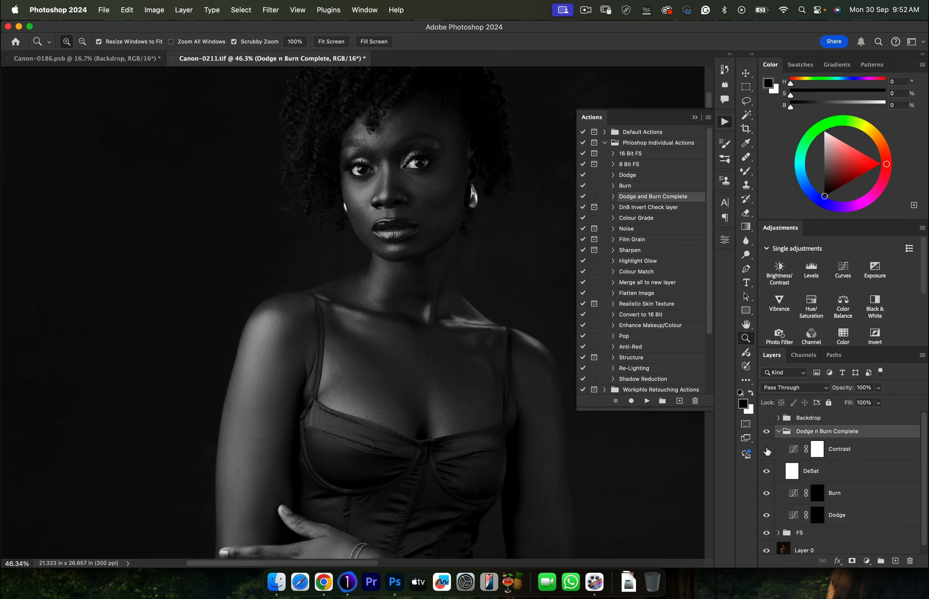
{"action": "left_click", "coordinate": [694, 119]}
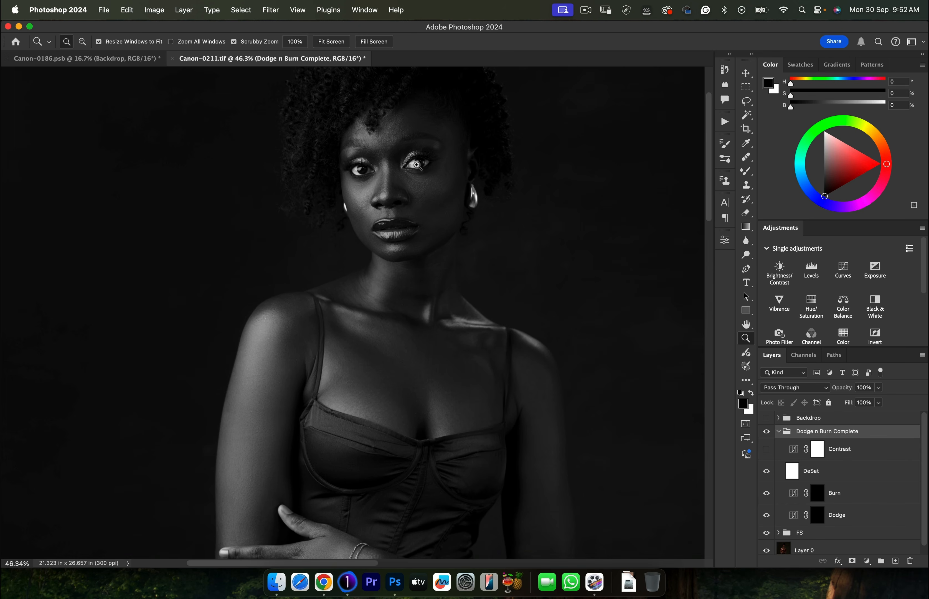
Make the Dodge layer's mask active and switch from the Mixer Brush to the regular Brush tool.
{"action": "left_click_drag", "start_coordinate": [409, 149], "coordinate": [429, 151]}
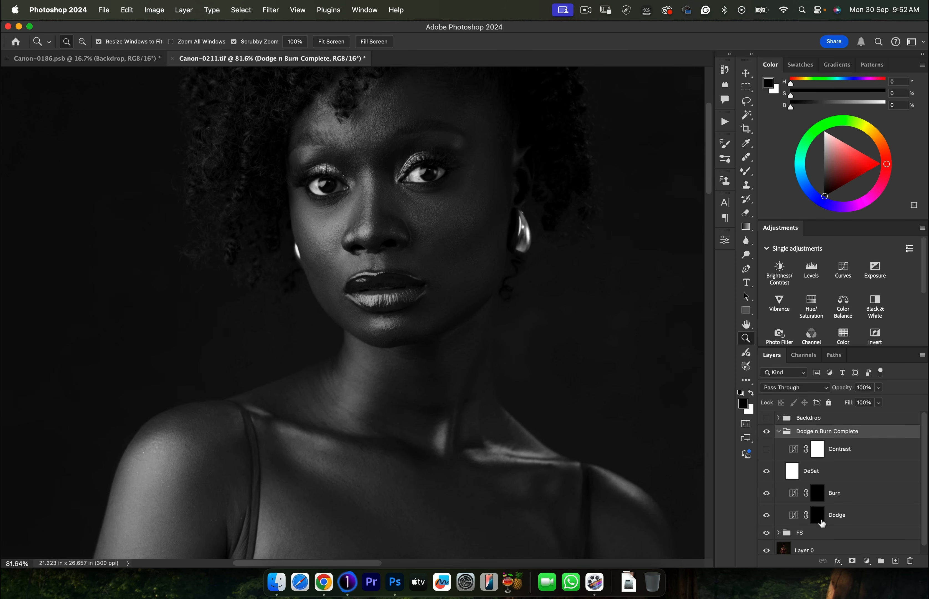
{"action": "left_click", "coordinate": [820, 519]}
{"action": "key", "text": "b"}
{"action": "left_click", "coordinate": [746, 172]}
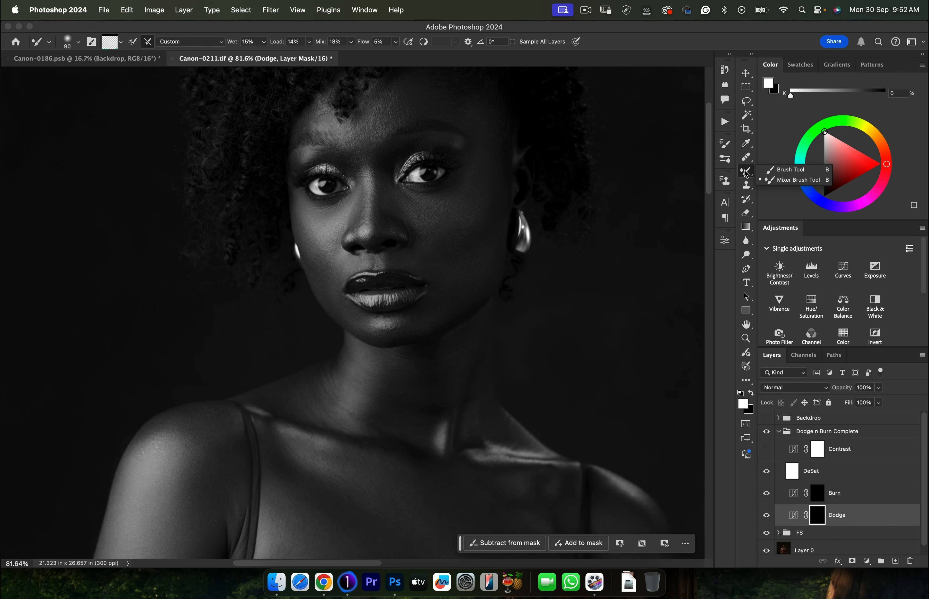
{"action": "left_click", "coordinate": [768, 170]}
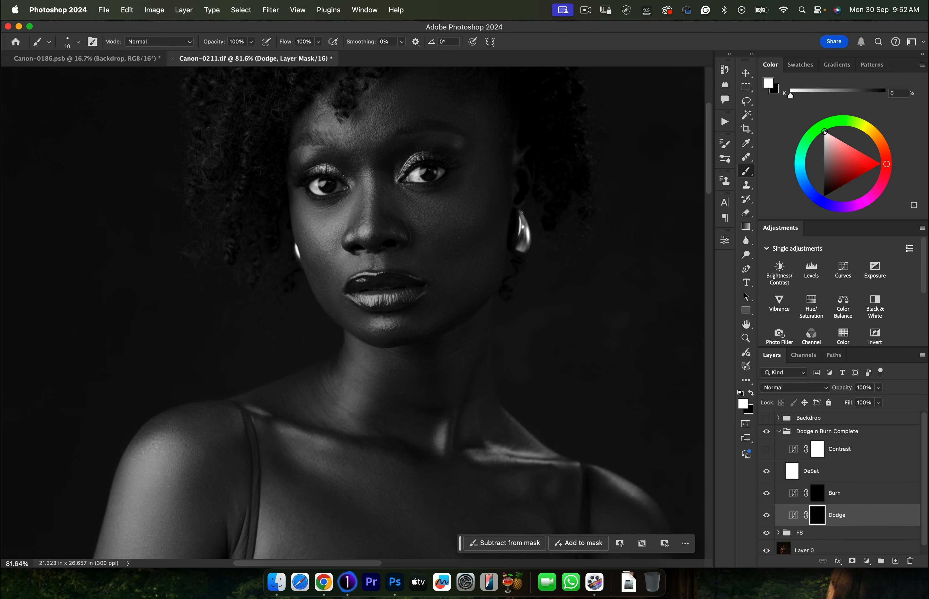
{"action": "scroll", "coordinate": [421, 183], "scroll_direction": "down", "scroll_amount": 10}
{"action": "scroll", "coordinate": [438, 172], "scroll_direction": "down", "scroll_amount": 4}
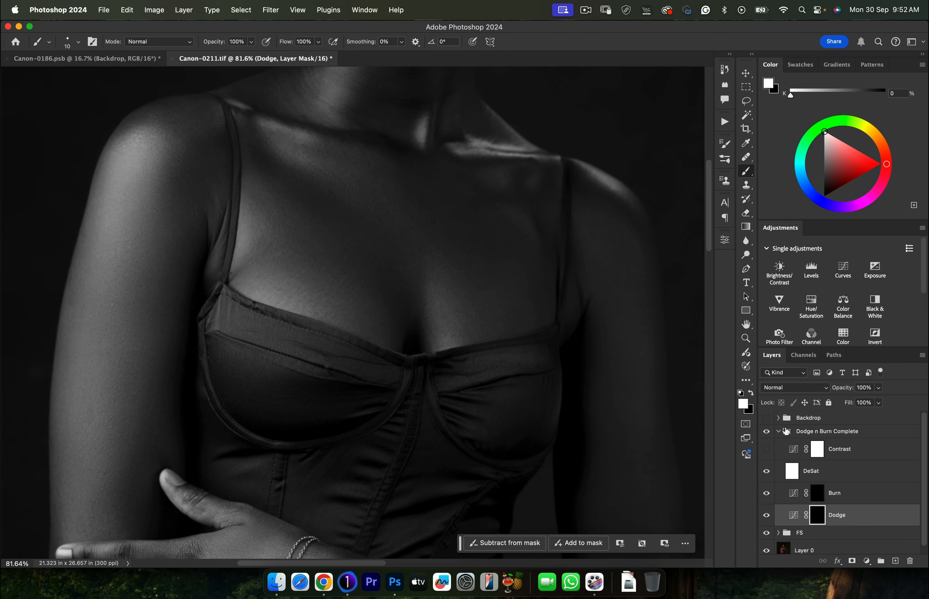
Lower the opacity of the FS group to 79%.
{"action": "left_click", "coordinate": [805, 533]}
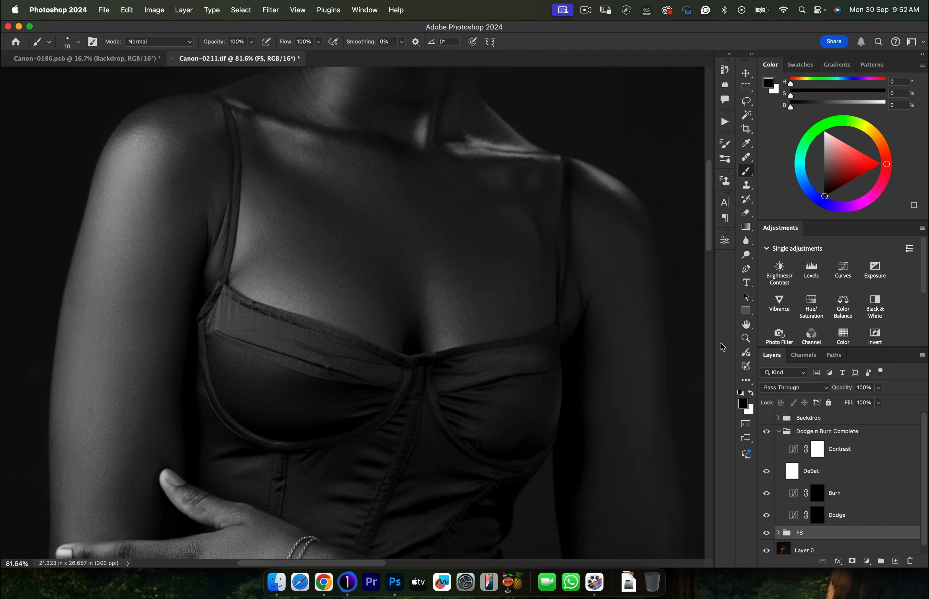
{"action": "left_click_drag", "start_coordinate": [844, 392], "coordinate": [828, 397]}
{"action": "scroll", "coordinate": [407, 299], "scroll_direction": "up", "scroll_amount": 5}
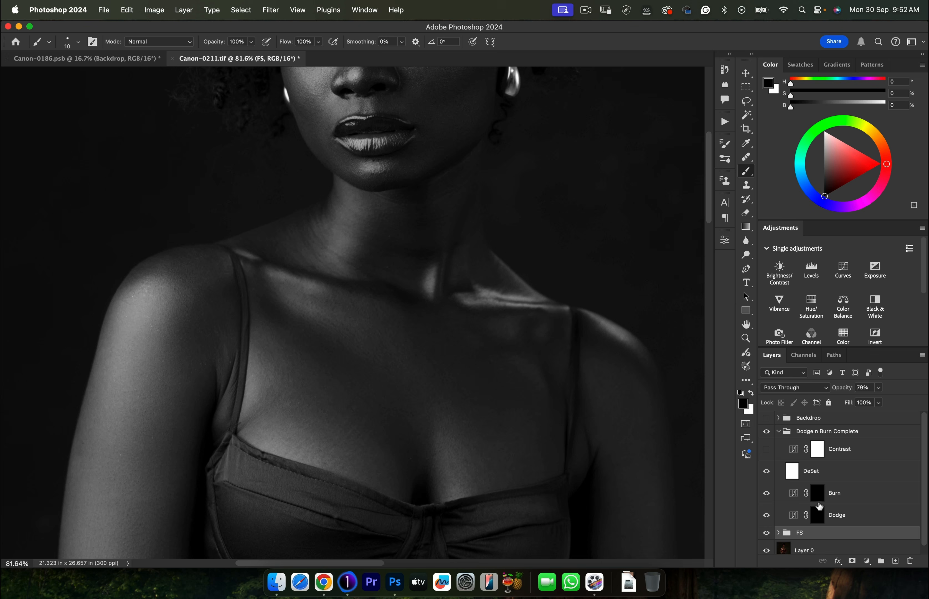
Undo the test stroke on the Dodge layer's mask, set the brush flow to 2% and dodge the dark patches around the eye.
{"action": "left_click", "coordinate": [817, 514]}
{"action": "scroll", "coordinate": [409, 295], "scroll_direction": "up", "scroll_amount": 5}
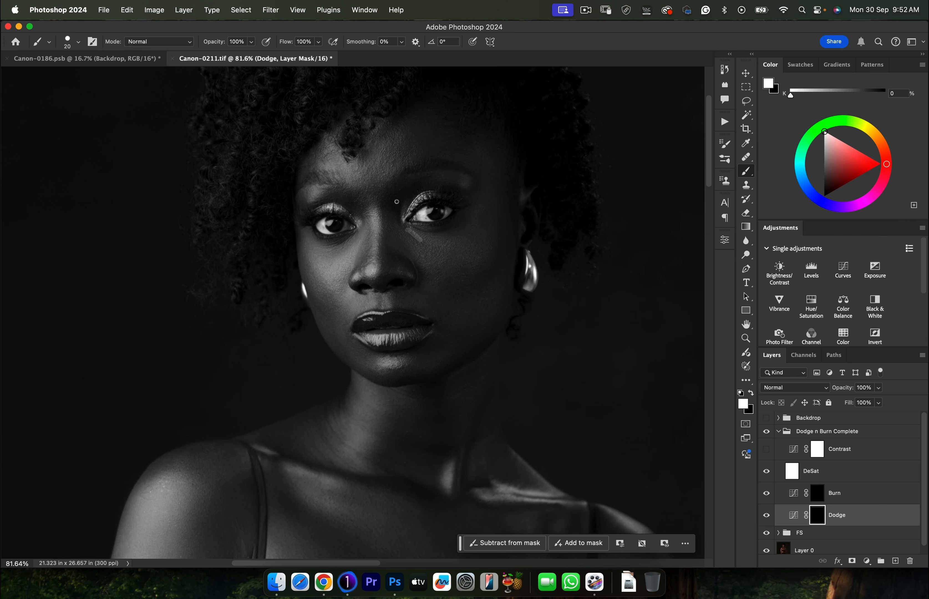
{"action": "key", "text": "super+z"}
{"action": "left_click_drag", "start_coordinate": [284, 45], "coordinate": [227, 51]}
{"action": "mouse_move", "coordinate": [400, 220]}
{"action": "left_mouse_down"}
{"action": "mouse_move", "coordinate": [412, 217]}
{"action": "mouse_move", "coordinate": [415, 102]}
{"action": "left_mouse_up"}
{"action": "left_click_drag", "start_coordinate": [407, 258], "coordinate": [404, 132]}
{"action": "left_click_drag", "start_coordinate": [416, 232], "coordinate": [407, 233]}
Examine the skin around the eyes up close with the Dodge layer off and on.
{"action": "key", "text": "z"}
{"action": "left_click_drag", "start_coordinate": [410, 213], "coordinate": [464, 211]}
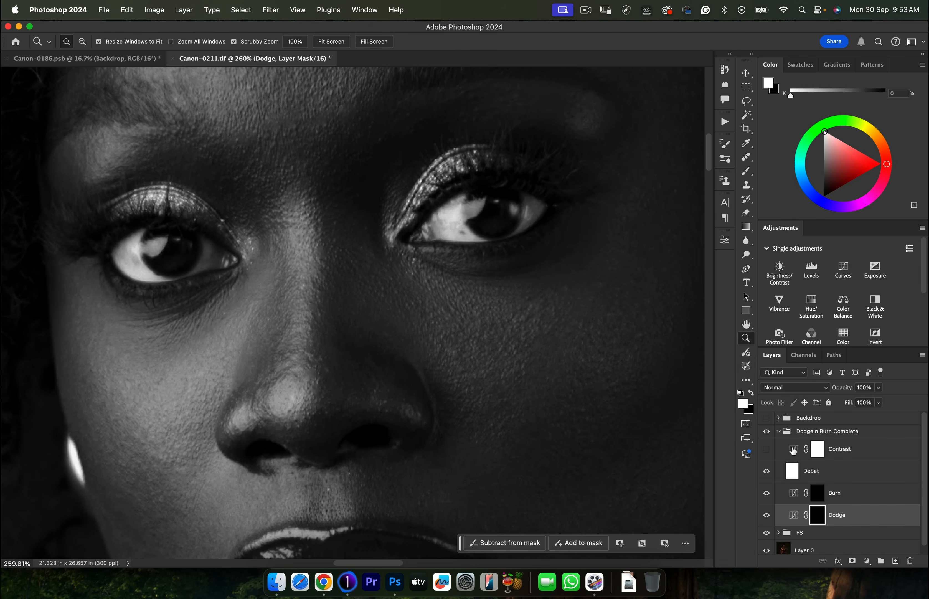
{"action": "left_click", "coordinate": [767, 516]}
{"action": "left_click", "coordinate": [766, 516]}
{"action": "left_click", "coordinate": [766, 516]}
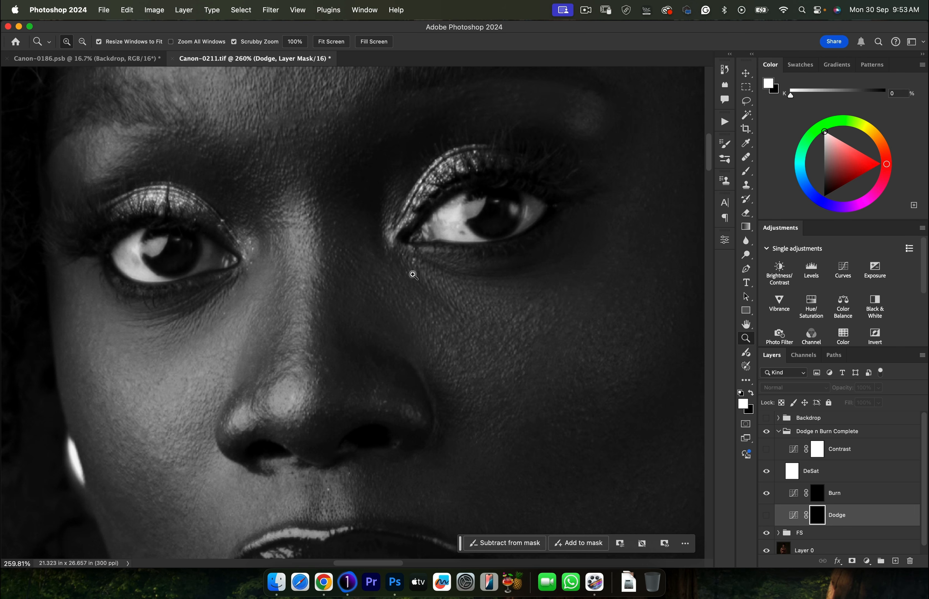
{"action": "left_click", "coordinate": [766, 516]}
{"action": "left_click", "coordinate": [766, 516]}
{"action": "left_click", "coordinate": [765, 519]}
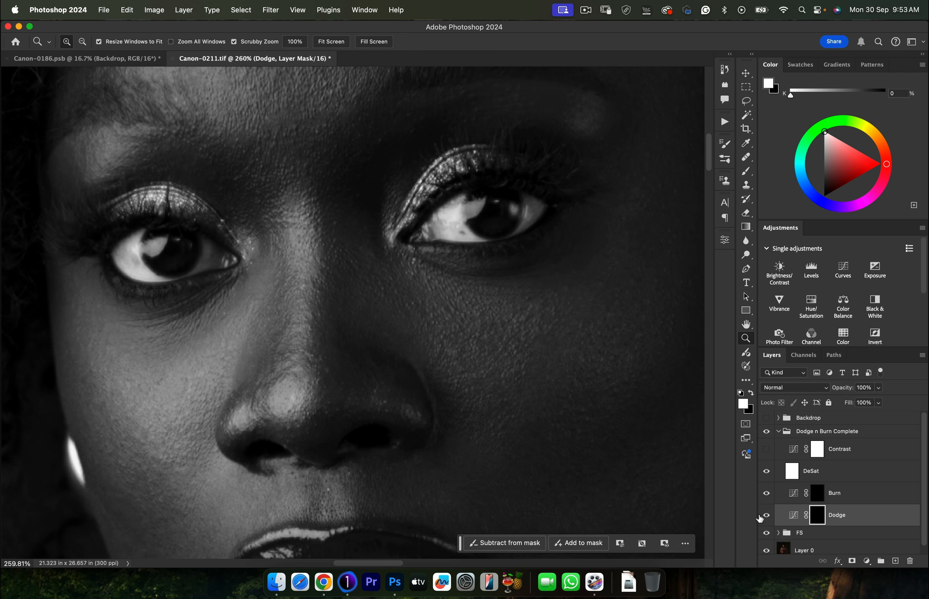
{"action": "scroll", "coordinate": [399, 329], "scroll_direction": "up", "scroll_amount": 5}
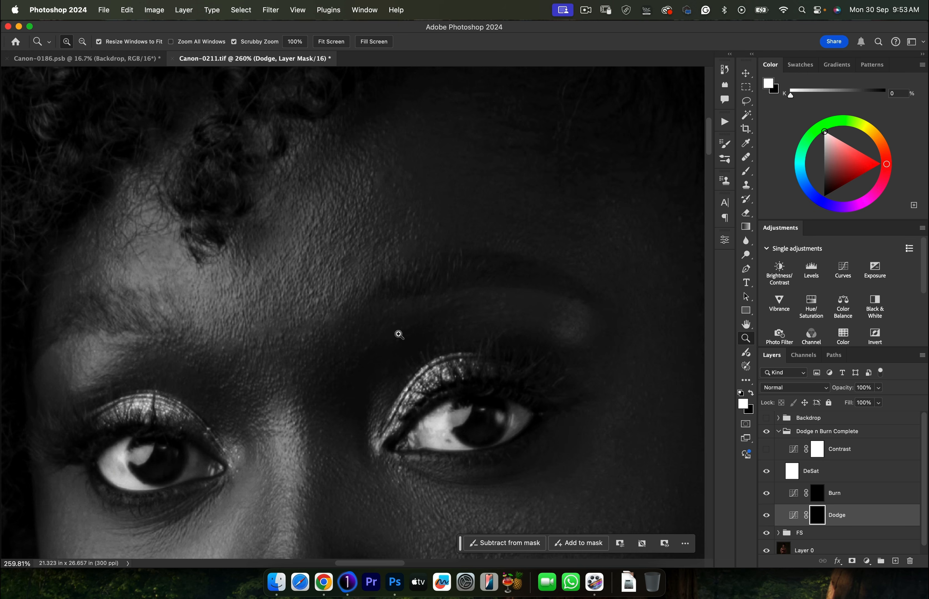
{"action": "scroll", "coordinate": [399, 335], "scroll_direction": "down", "scroll_amount": 5}
{"action": "scroll", "coordinate": [413, 332], "scroll_direction": "down", "scroll_amount": 4}
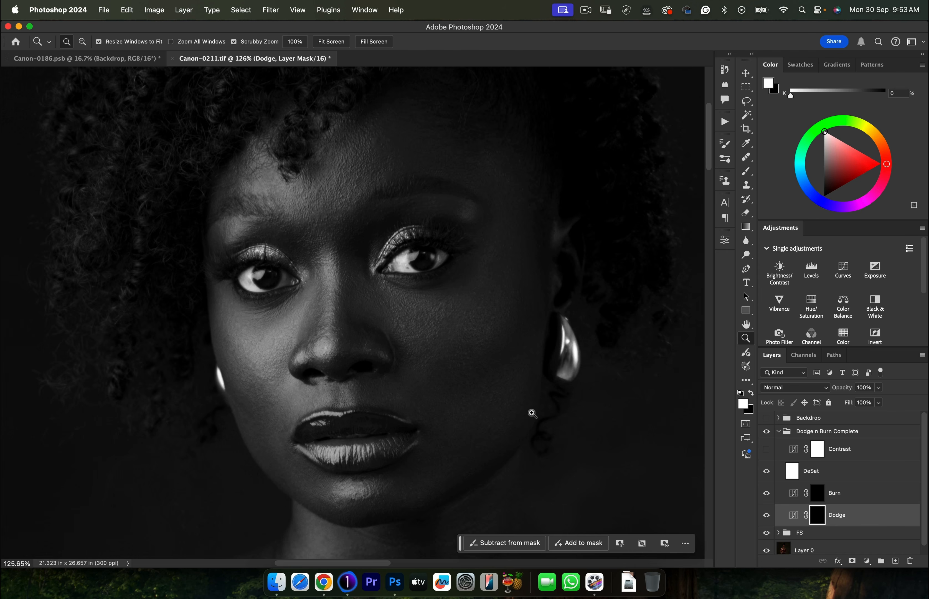
Reduce the brush to 15 px and dodge small dark patches on the face through the Dodge layer's mask.
{"action": "key", "text": "b"}
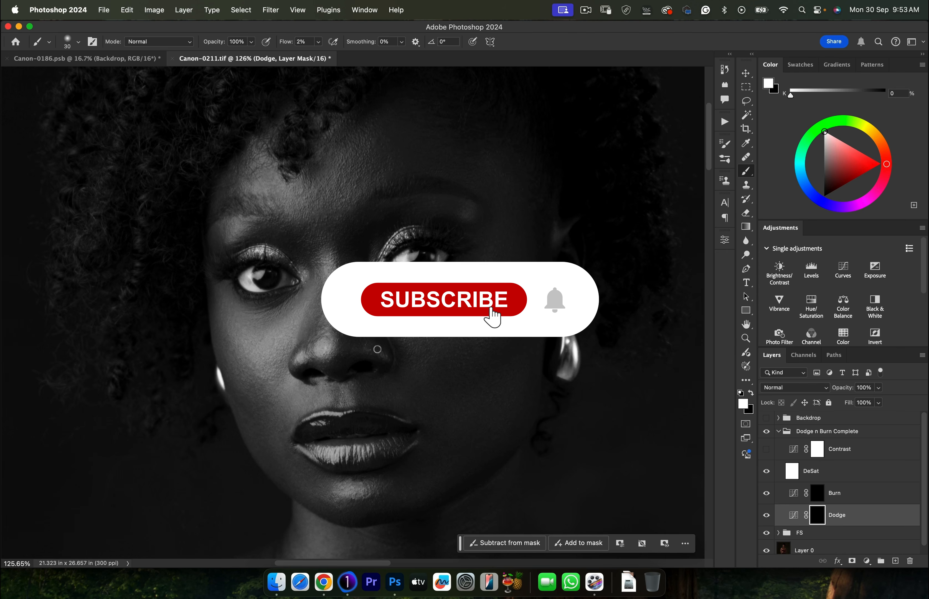
{"action": "key", "text": "bracketleft"}
{"action": "key", "text": "bracketleft"}
{"action": "key", "text": "bracketleft"}
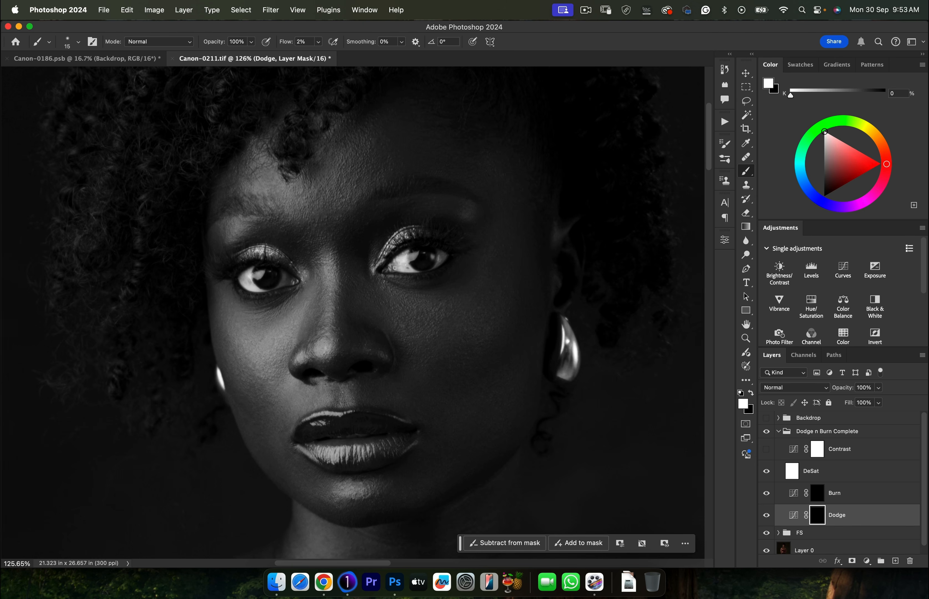
Make the Burn layer's mask active and burn bright areas of the face with the brush enlarged up to 50 px.
{"action": "left_click", "coordinate": [818, 493]}
{"action": "key", "text": "bracketright"}
{"action": "key", "text": "bracketright"}
{"action": "key", "text": "bracketright"}
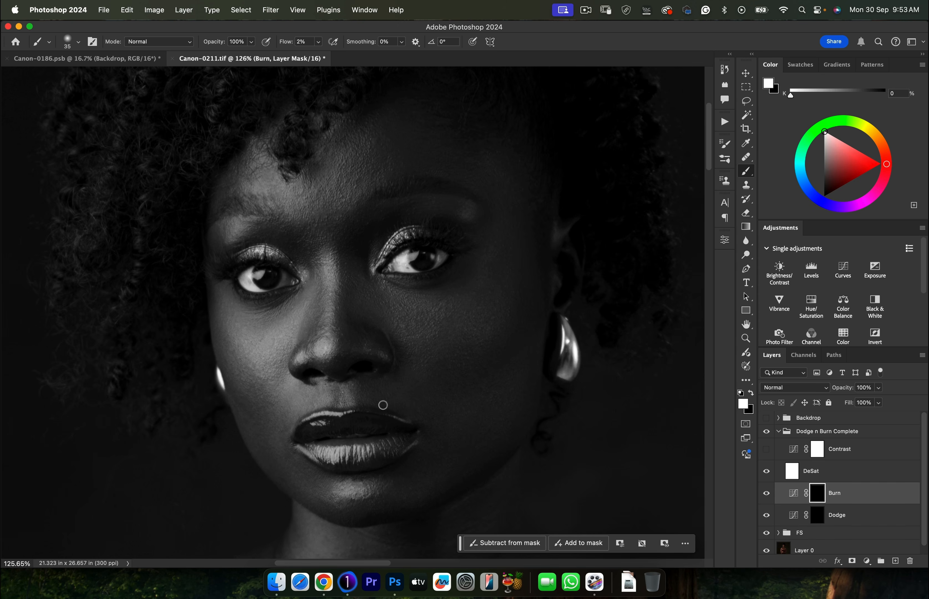
{"action": "key", "text": "bracketright"}
{"action": "key", "text": "bracketright"}
{"action": "key", "text": "bracketright"}
Compare the face with the Burn layer off and on, and look over the lower face and neck.
{"action": "left_click", "coordinate": [766, 495]}
{"action": "left_click", "coordinate": [767, 495]}
{"action": "left_click", "coordinate": [767, 495]}
{"action": "left_click", "coordinate": [766, 495]}
{"action": "left_click", "coordinate": [766, 495]}
{"action": "left_click", "coordinate": [766, 495]}
{"action": "scroll", "coordinate": [548, 350], "scroll_direction": "down", "scroll_amount": 5}
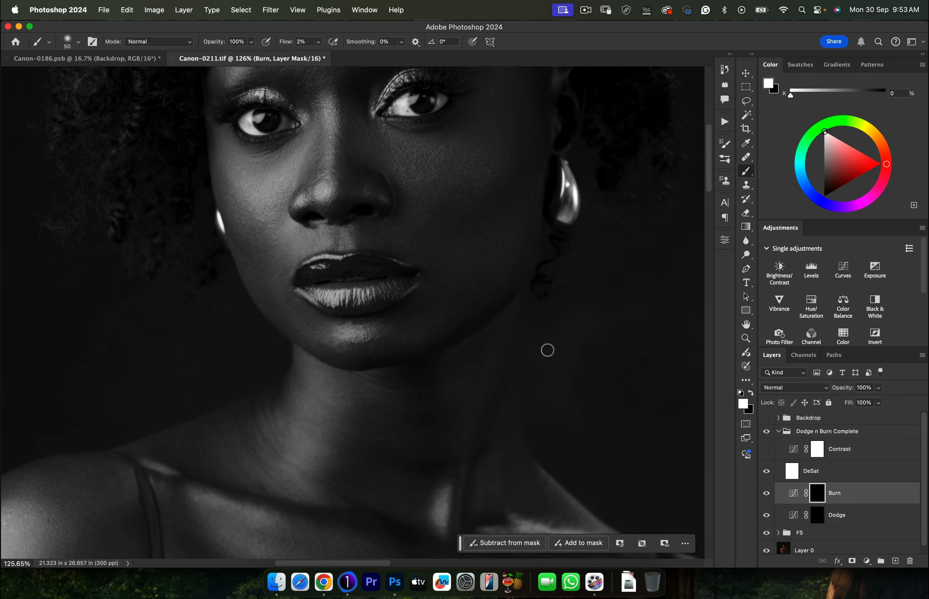
{"action": "scroll", "coordinate": [547, 350], "scroll_direction": "left", "scroll_amount": 2}
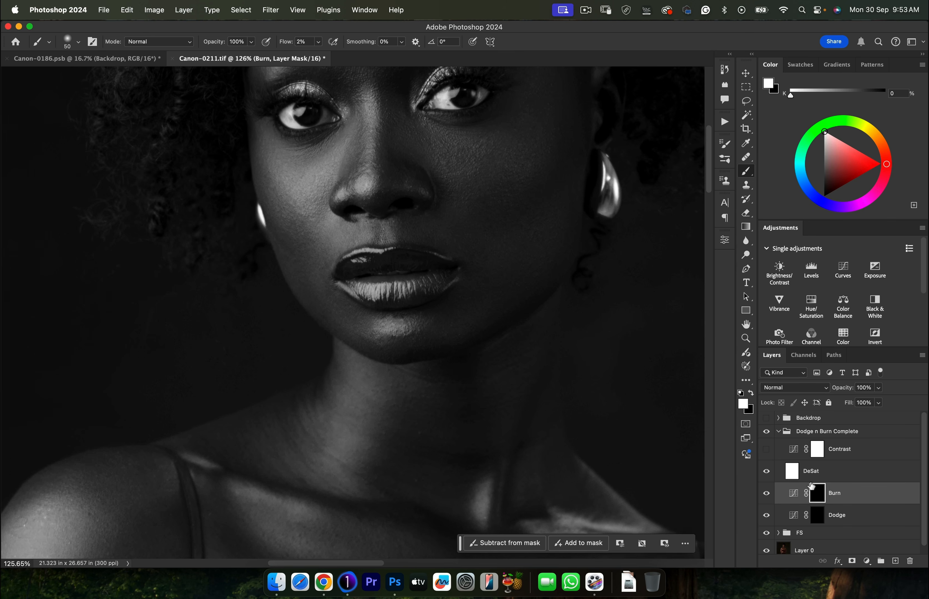
Burn finer bright patches on the face and neck through the Burn layer's mask with progressively smaller brush sizes.
{"action": "key", "text": "bracketleft"}
{"action": "key", "text": "bracketleft"}
{"action": "key", "text": "bracketleft"}
{"action": "key", "text": "bracketleft"}
{"action": "key", "text": "bracketleft"}
{"action": "key", "text": "bracketleft"}
{"action": "key", "text": "bracketleft"}
{"action": "key", "text": "bracketright"}
{"action": "key", "text": "bracketright"}
{"action": "key", "text": "bracketleft"}
{"action": "key", "text": "bracketleft"}
{"action": "key", "text": "bracketleft"}
{"action": "key", "text": "bracketleft"}
Make the Dodge layer's mask active and dodge the facial skin with a 35 px brush at 2% flow.
{"action": "left_click", "coordinate": [819, 520]}
{"action": "key", "text": "bracketright"}
{"action": "key", "text": "bracketright"}
{"action": "key", "text": "bracketright"}
{"action": "key", "text": "bracketright"}
{"action": "key", "text": "bracketright"}
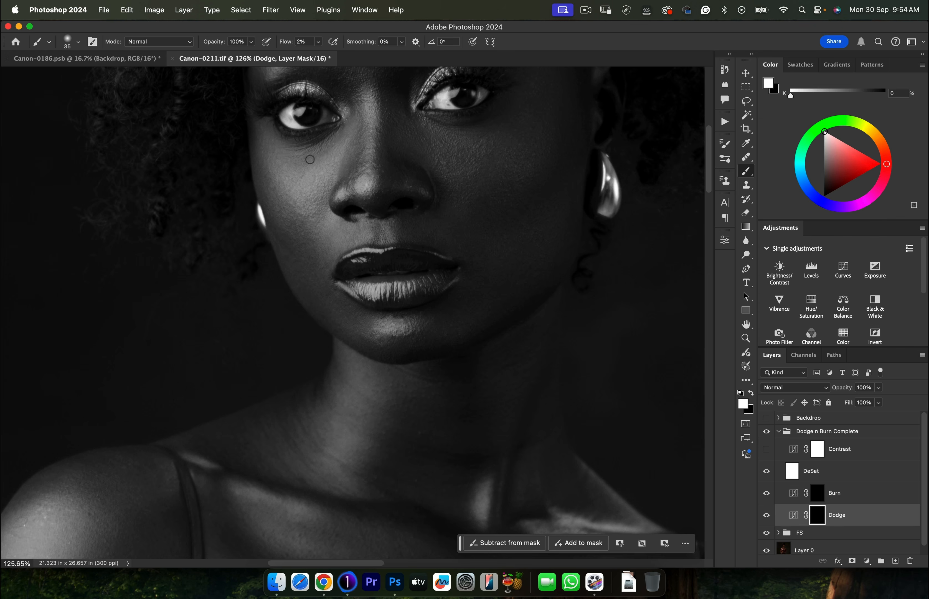
{"action": "scroll", "coordinate": [418, 342], "scroll_direction": "up", "scroll_amount": 5}
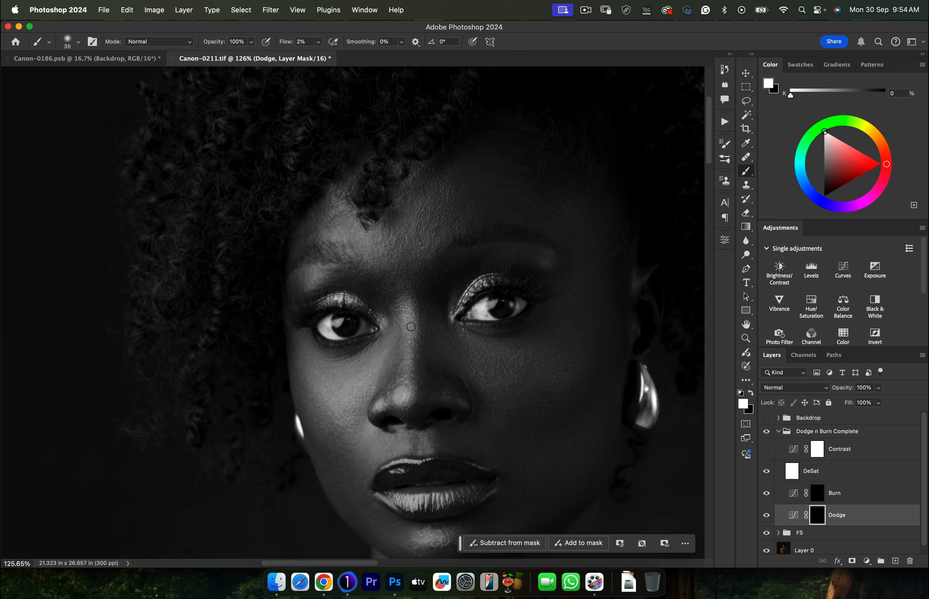
Enlarge the brush to 300 px and dodge the broader areas of the body and arms on the Dodge mask.
{"action": "scroll", "coordinate": [409, 326], "scroll_direction": "down", "scroll_amount": 8}
{"action": "key", "text": "bracketright"}
{"action": "key", "text": "bracketright"}
{"action": "key", "text": "bracketright"}
{"action": "key", "text": "bracketright"}
{"action": "key", "text": "bracketright"}
{"action": "key", "text": "bracketright"}
{"action": "key", "text": "bracketright"}
{"action": "key", "text": "bracketright"}
{"action": "key", "text": "bracketright"}
{"action": "key", "text": "bracketright"}
{"action": "key", "text": "bracketright"}
{"action": "key", "text": "bracketright"}
{"action": "key", "text": "bracketright"}
{"action": "key", "text": "bracketright"}
{"action": "scroll", "coordinate": [228, 352], "scroll_direction": "down", "scroll_amount": 15}
{"action": "key", "text": "bracketright"}
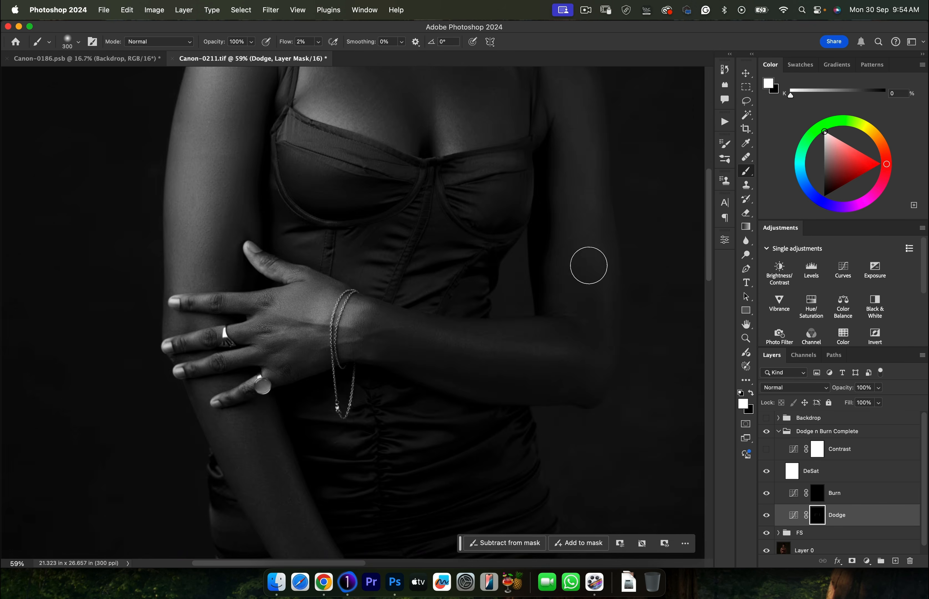
Move back to the upper part of the portrait and refine the dodging with a much smaller brush.
{"action": "scroll", "coordinate": [488, 358], "scroll_direction": "up", "scroll_amount": 15}
{"action": "key", "text": "bracketleft"}
{"action": "key", "text": "bracketleft"}
{"action": "key", "text": "bracketleft"}
{"action": "key", "text": "bracketleft"}
{"action": "key", "text": "bracketleft"}
{"action": "key", "text": "bracketleft"}
{"action": "key", "text": "bracketleft"}
{"action": "key", "text": "bracketleft"}
{"action": "key", "text": "bracketleft"}
{"action": "key", "text": "bracketleft"}
{"action": "key", "text": "bracketleft"}
{"action": "key", "text": "bracketleft"}
{"action": "key", "text": "bracketleft"}
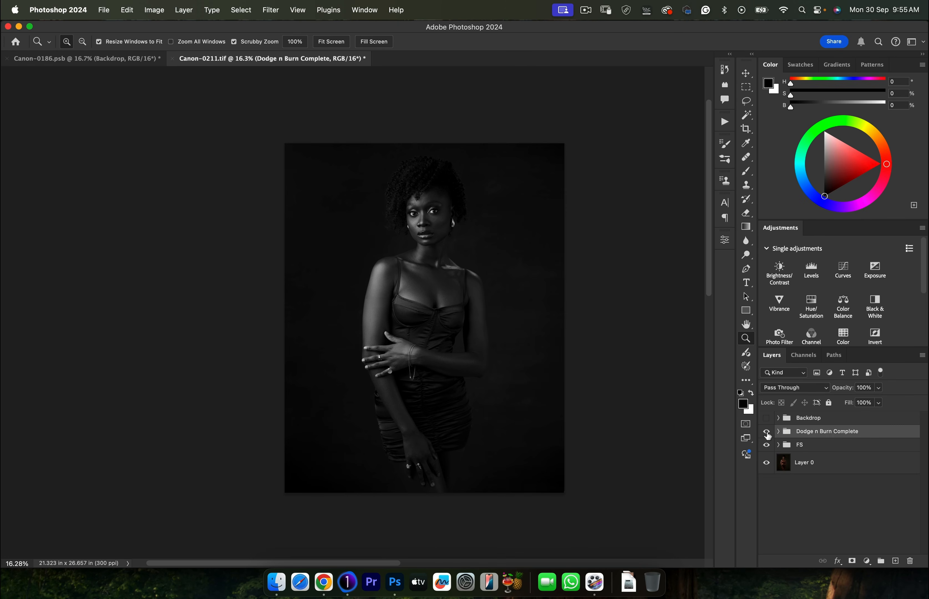
Check the Dodge n Burn Complete group off and on, merge it into a single color layer and name it D&B.
{"action": "left_click", "coordinate": [767, 431]}
{"action": "left_click", "coordinate": [766, 432]}
{"action": "left_click", "coordinate": [778, 431]}
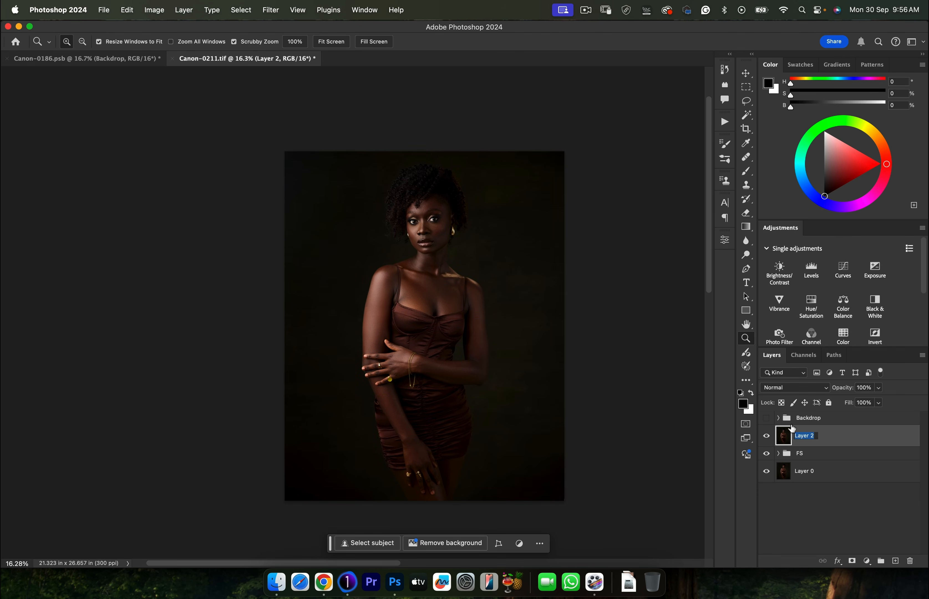
{"action": "type", "text": "D&B"}
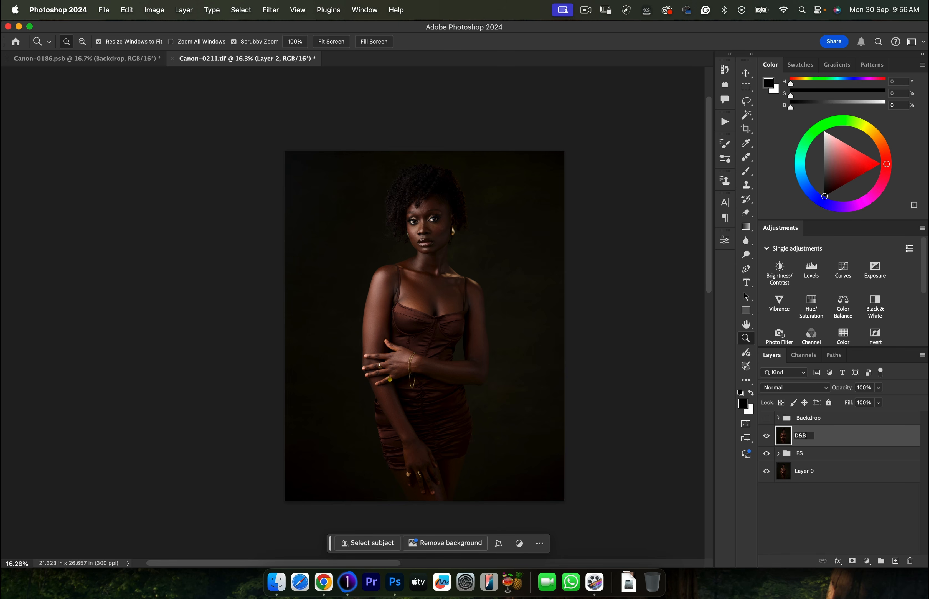
{"action": "key", "text": "Return"}
Compare the portrait with the D&B layer off and on, up close and in full view.
{"action": "key", "text": "s"}
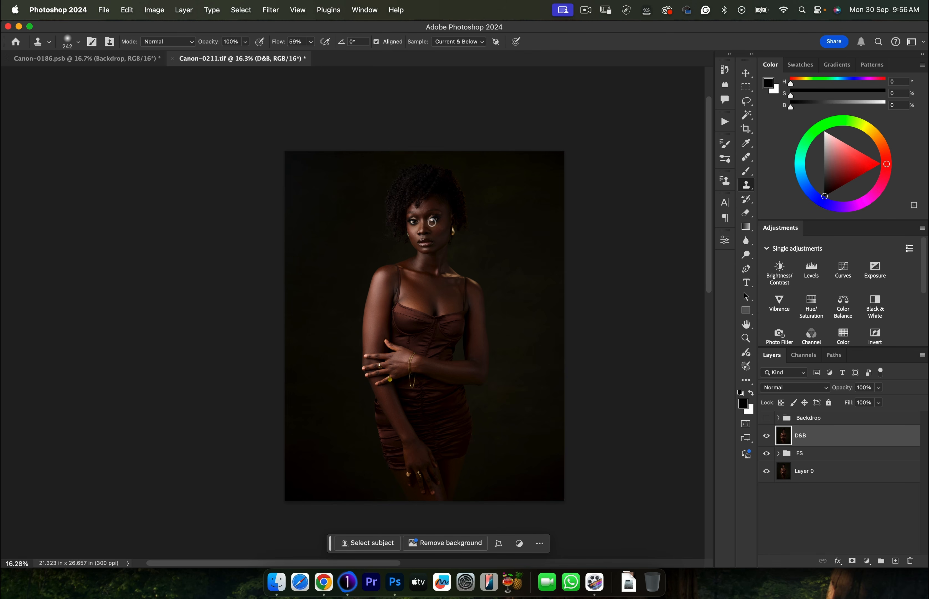
{"action": "key", "text": "z"}
{"action": "mouse_move", "coordinate": [433, 225]}
{"action": "left_mouse_down"}
{"action": "mouse_move", "coordinate": [493, 215]}
{"action": "mouse_move", "coordinate": [485, 236]}
{"action": "left_mouse_up"}
{"action": "left_click", "coordinate": [766, 440]}
{"action": "left_click", "coordinate": [766, 443]}
{"action": "left_click", "coordinate": [766, 444]}
{"action": "left_click", "coordinate": [767, 445]}
{"action": "left_click", "coordinate": [766, 446]}
{"action": "left_click", "coordinate": [767, 446]}
{"action": "left_click_drag", "start_coordinate": [664, 387], "coordinate": [467, 380]}
{"action": "scroll", "coordinate": [469, 370], "scroll_direction": "right", "scroll_amount": 2}
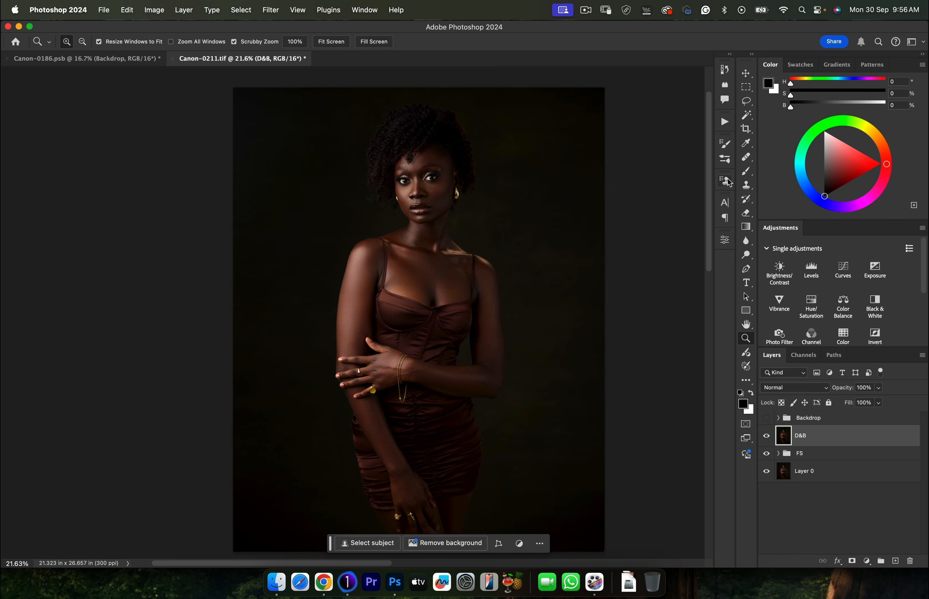
Run the Dodge action above the D&B layer and make its mask active for painting with a white brush.
{"action": "left_click", "coordinate": [724, 124]}
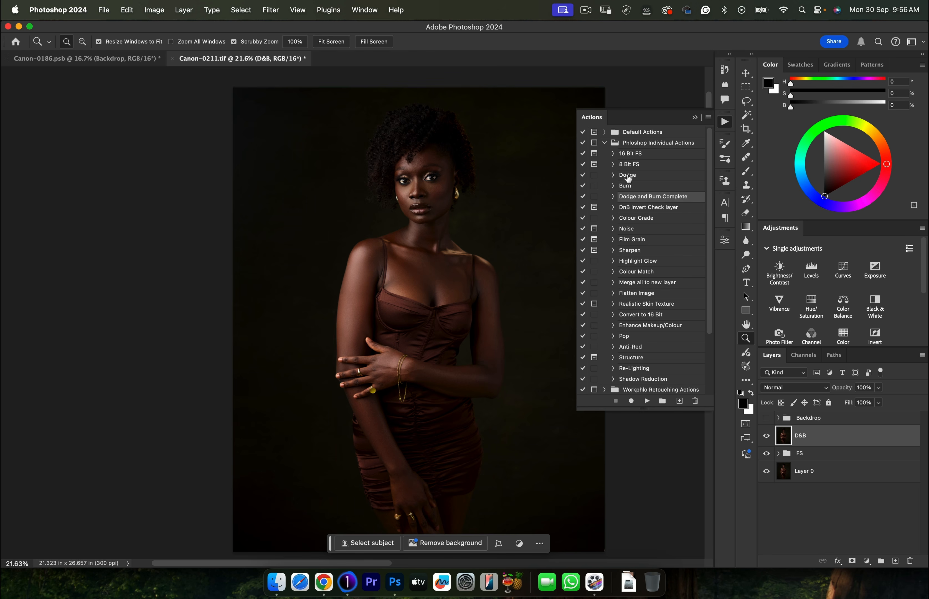
{"action": "left_click", "coordinate": [627, 176]}
{"action": "left_click", "coordinate": [647, 401]}
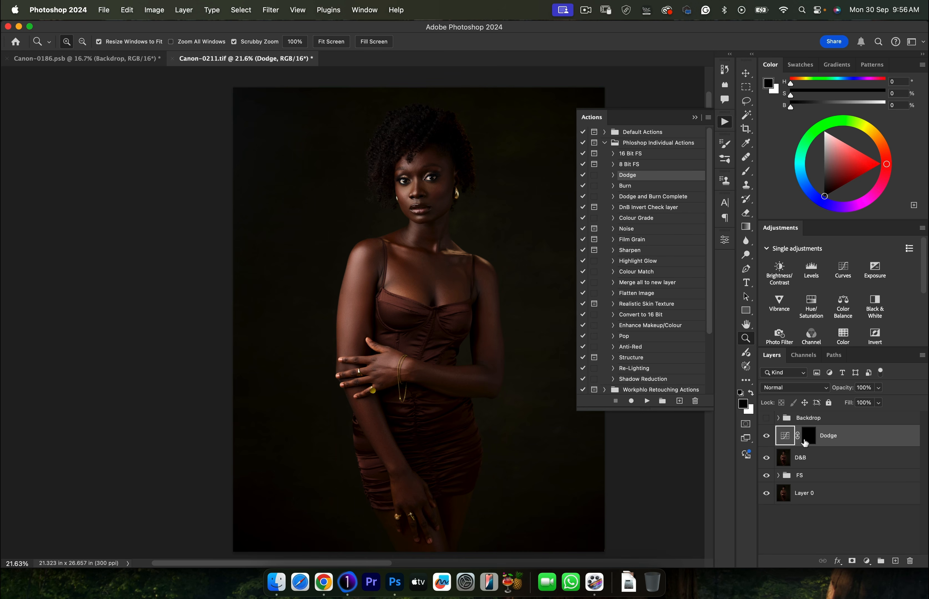
{"action": "left_click", "coordinate": [806, 442]}
{"action": "key", "text": "b"}
{"action": "key", "text": "x"}
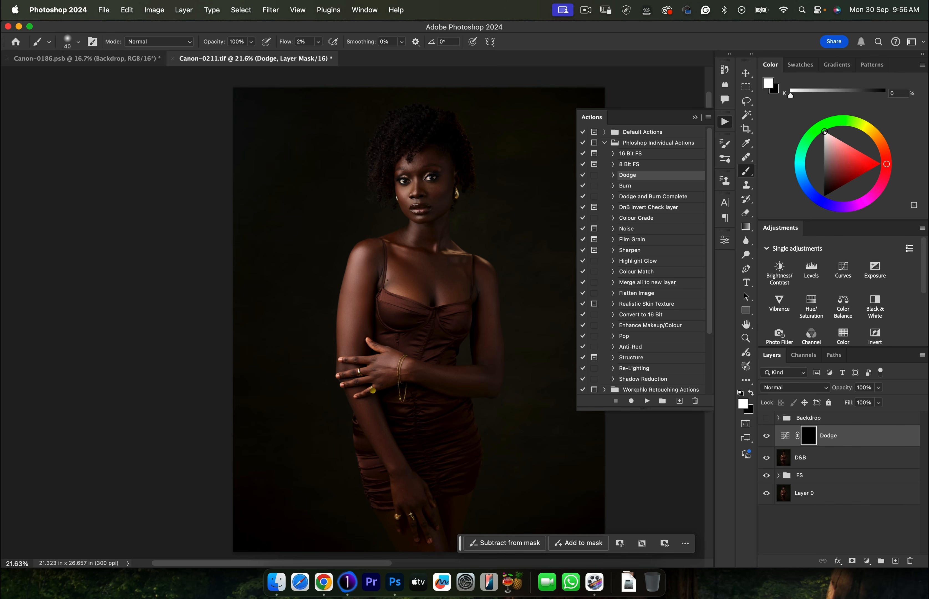
Dodge the highlights on the chest, arm, forehead and neck at 2% flow, and check the Dodge layer off and on.
{"action": "mouse_move", "coordinate": [392, 288]}
{"action": "left_mouse_down"}
{"action": "mouse_move", "coordinate": [415, 289]}
{"action": "mouse_move", "coordinate": [411, 300]}
{"action": "left_mouse_up"}
{"action": "left_click_drag", "start_coordinate": [357, 282], "coordinate": [347, 286]}
{"action": "key", "text": "bracketleft"}
{"action": "key", "text": "bracketleft"}
{"action": "left_click_drag", "start_coordinate": [426, 154], "coordinate": [437, 151]}
{"action": "left_click_drag", "start_coordinate": [416, 230], "coordinate": [411, 231]}
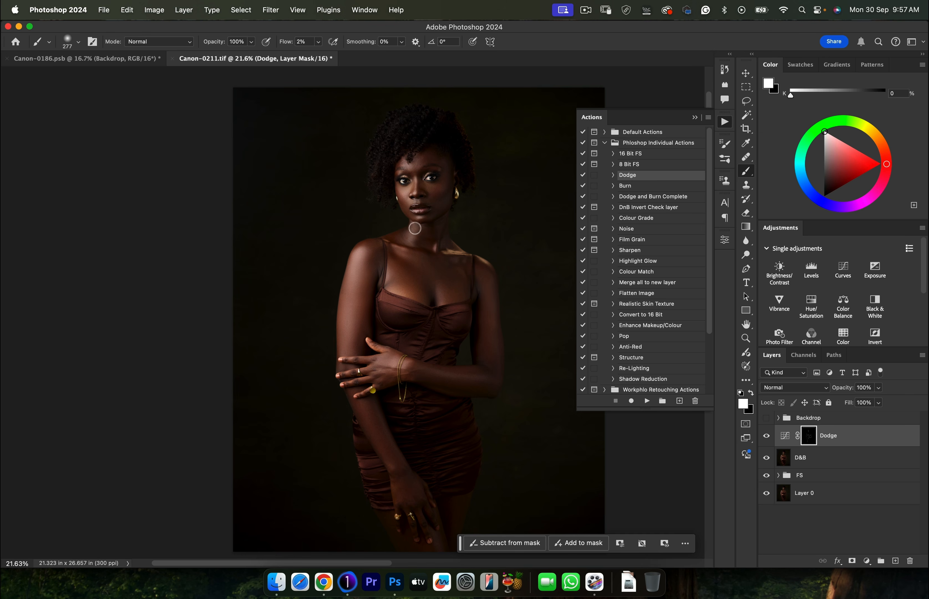
{"action": "left_click", "coordinate": [766, 437]}
{"action": "left_click", "coordinate": [765, 436]}
{"action": "left_click", "coordinate": [765, 436]}
Run the Burn action above the Dodge layer and make the new Burn layer's mask active.
{"action": "left_click", "coordinate": [628, 189]}
{"action": "left_click", "coordinate": [647, 401]}
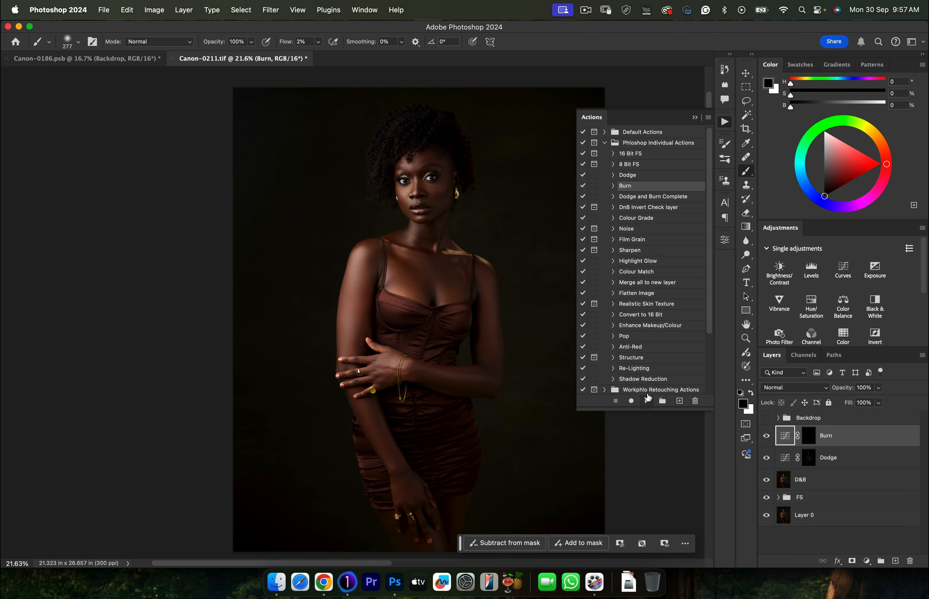
{"action": "left_click", "coordinate": [809, 436]}
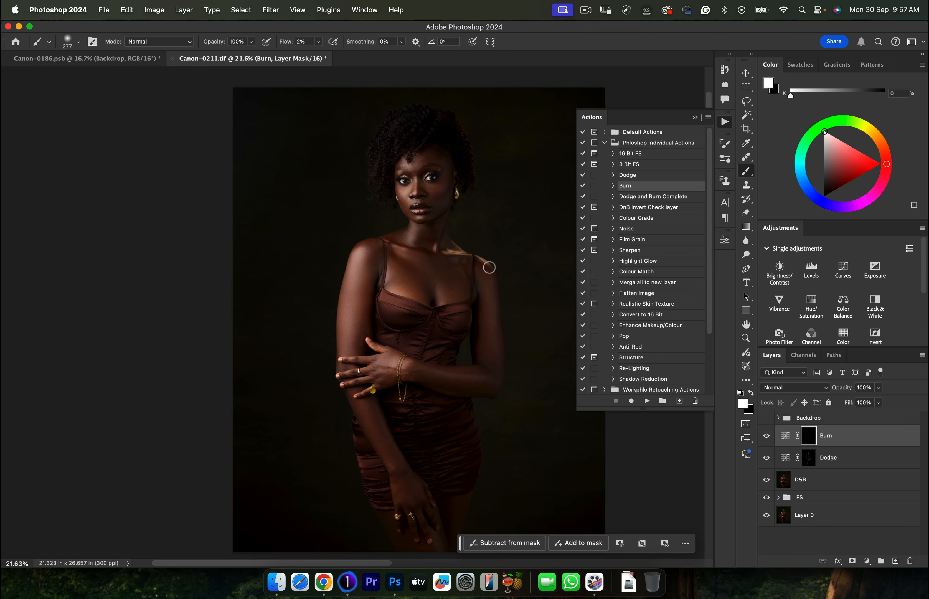
Burn the shadows on the neck and along the shaded side of the head, and check the Burn layer off and on.
{"action": "key", "text": "]"}
{"action": "left_click_drag", "start_coordinate": [431, 227], "coordinate": [418, 227]}
{"action": "left_click_drag", "start_coordinate": [461, 162], "coordinate": [474, 162]}
{"action": "left_click", "coordinate": [767, 437]}
{"action": "left_click", "coordinate": [766, 439]}
Group the Burn and Dodge layers, compare the group off and on, and set its opacity to 69%.
{"action": "left_click", "coordinate": [836, 460], "text": "shift"}
{"action": "key", "text": "super+g"}
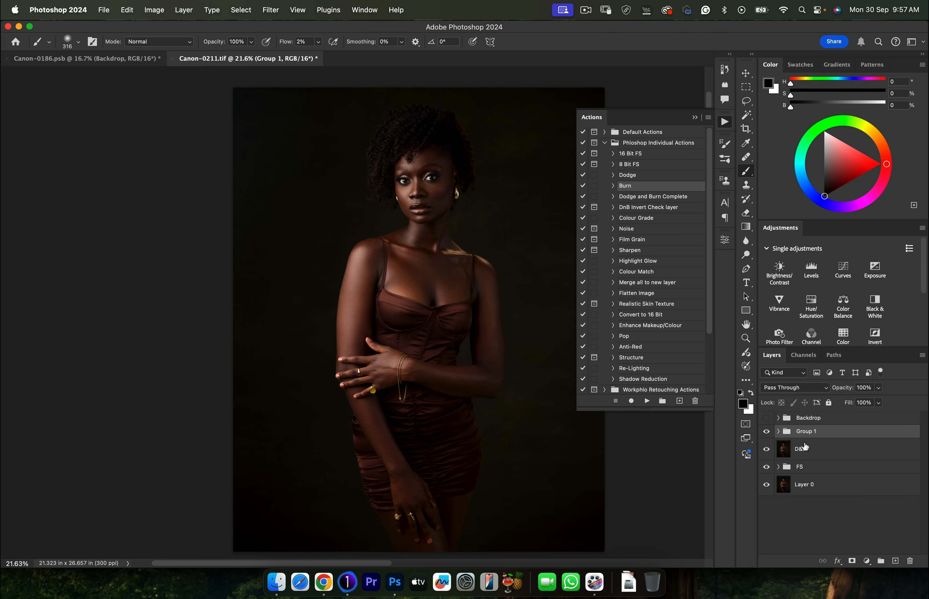
{"action": "left_click", "coordinate": [766, 433]}
{"action": "left_click", "coordinate": [766, 434]}
{"action": "left_click", "coordinate": [765, 434]}
{"action": "left_click", "coordinate": [764, 435]}
{"action": "left_click_drag", "start_coordinate": [844, 388], "coordinate": [825, 390]}
{"action": "key", "text": "z"}
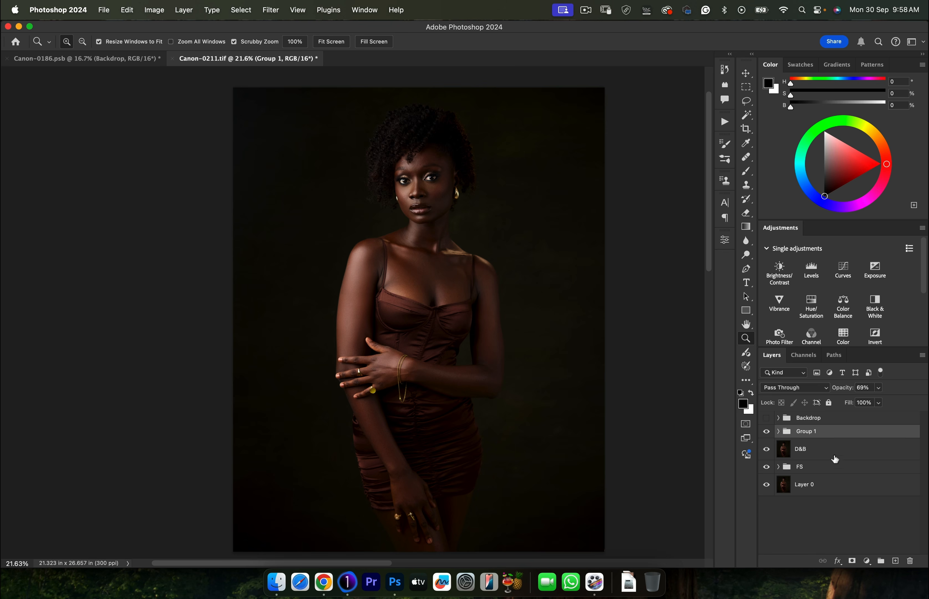
Add a new empty layer above Group 1 and set its blend mode to Color.
{"action": "left_click", "coordinate": [896, 562]}
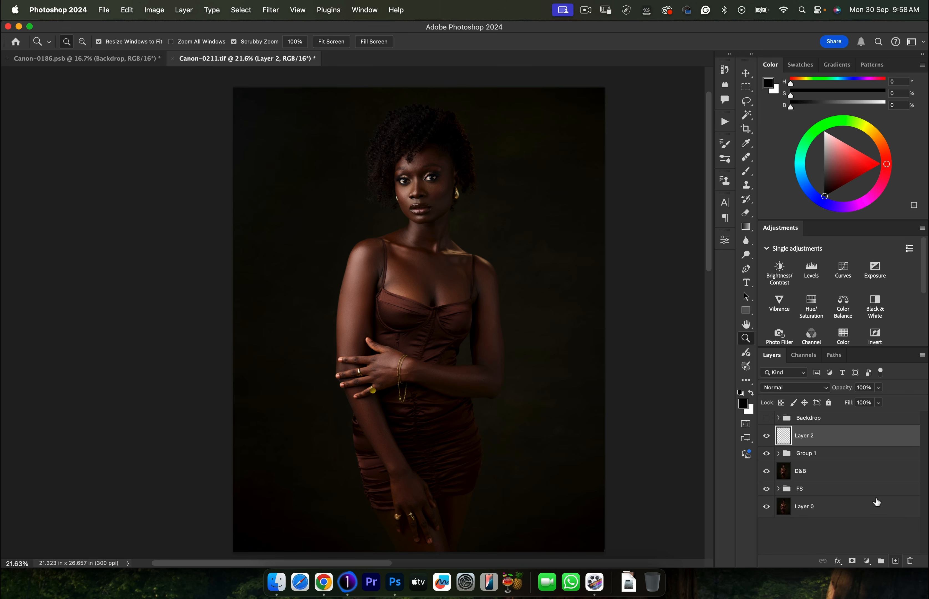
{"action": "left_click", "coordinate": [790, 392]}
{"action": "left_click", "coordinate": [777, 546]}
Sample a skin tone from the chest and brush it over the uneven color on the neck and chest at 2% flow.
{"action": "key", "text": "b"}
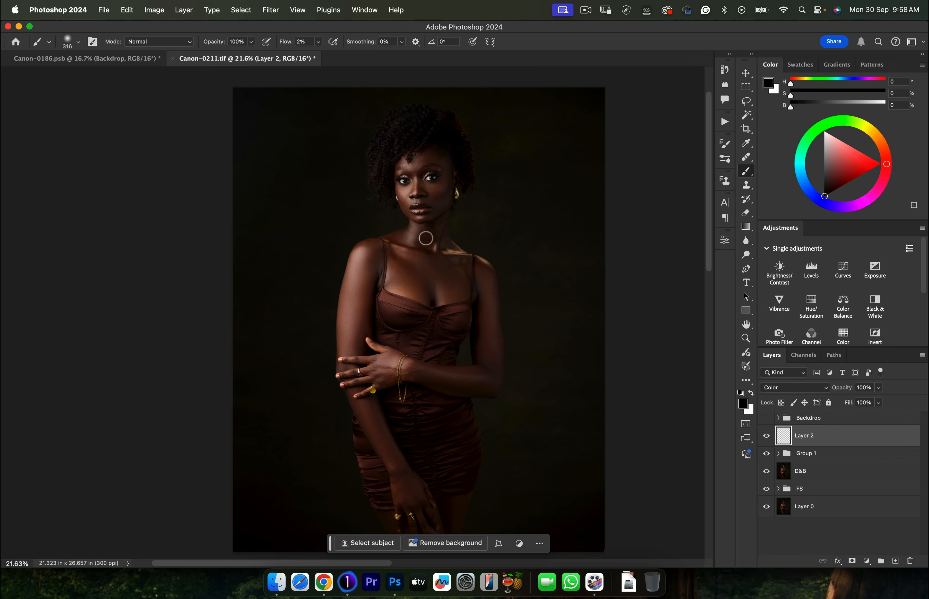
{"action": "left_click_drag", "start_coordinate": [439, 268], "coordinate": [408, 260]}
{"action": "left_click", "coordinate": [415, 253], "text": "alt"}
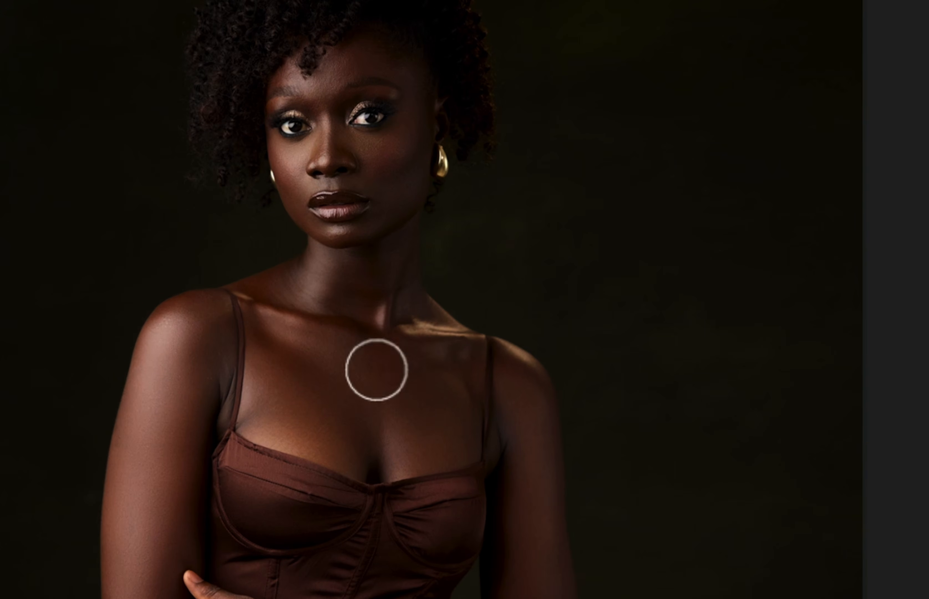
{"action": "left_click_drag", "start_coordinate": [419, 331], "coordinate": [402, 323], "text": "ctrl+alt"}
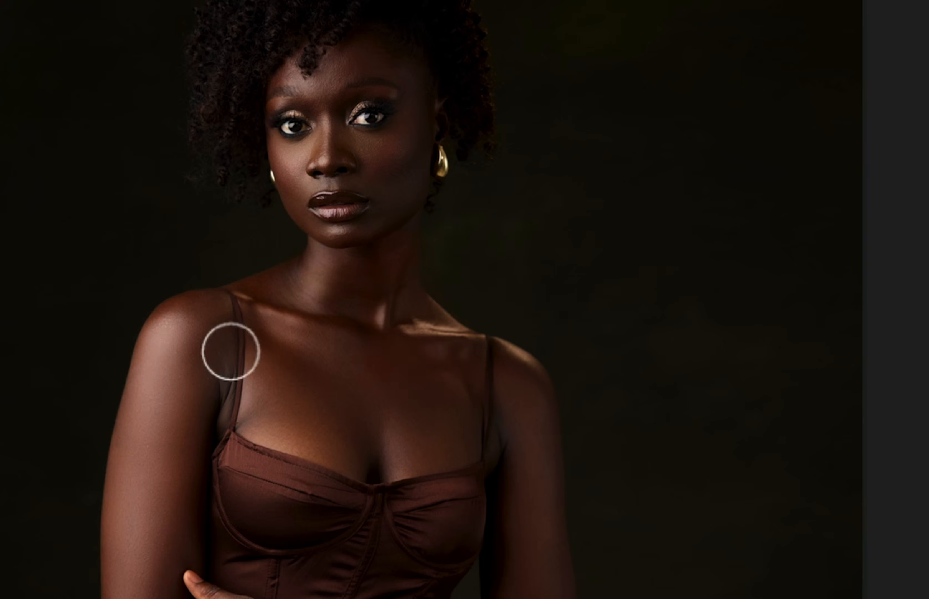
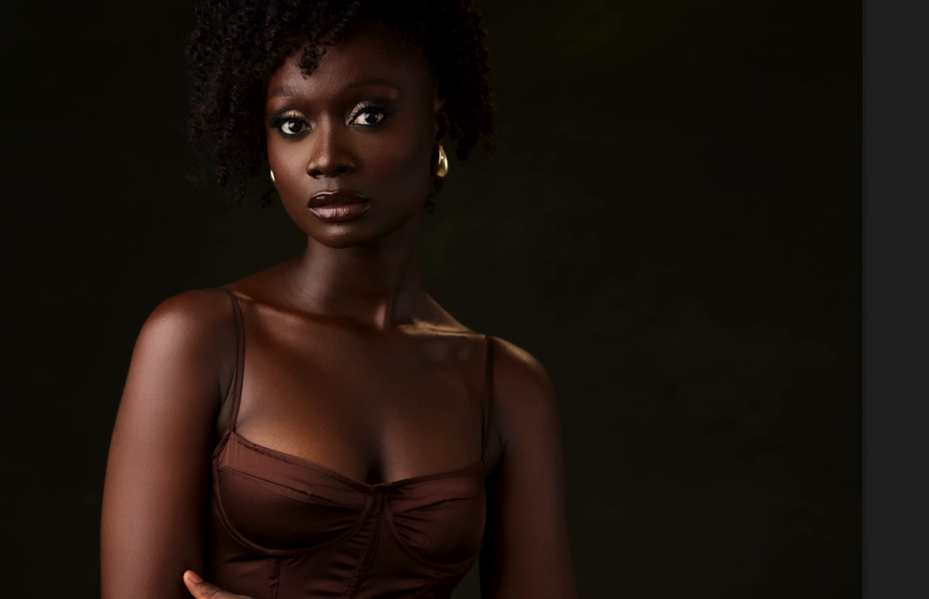
{"action": "left_click", "coordinate": [441, 273]}
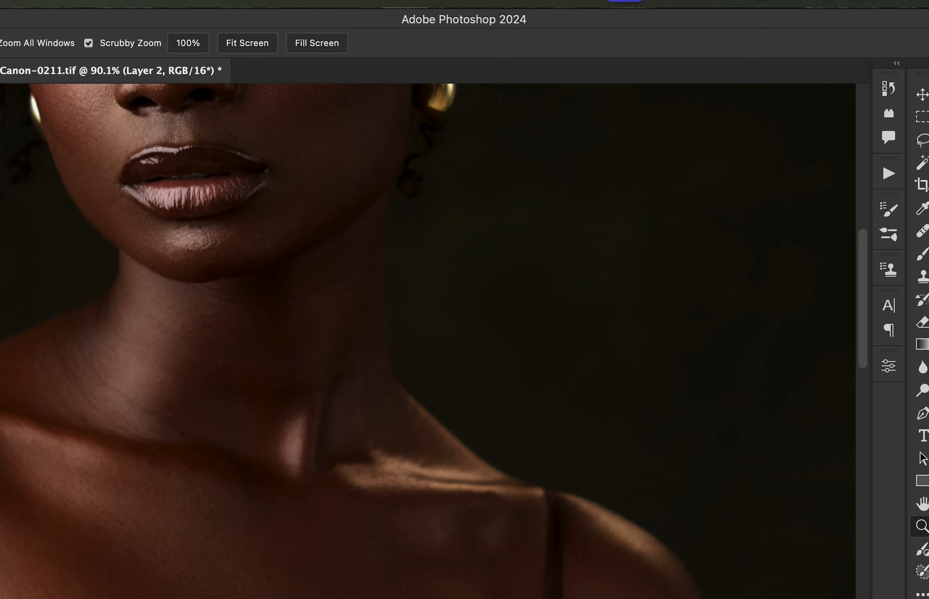
Add a Curves adjustment above Layer 2, raising the Red midtones from 134 to 141 and lowering the Blue midtones from 131 to 125.
{"action": "left_click_drag", "start_coordinate": [455, 440], "coordinate": [346, 468]}
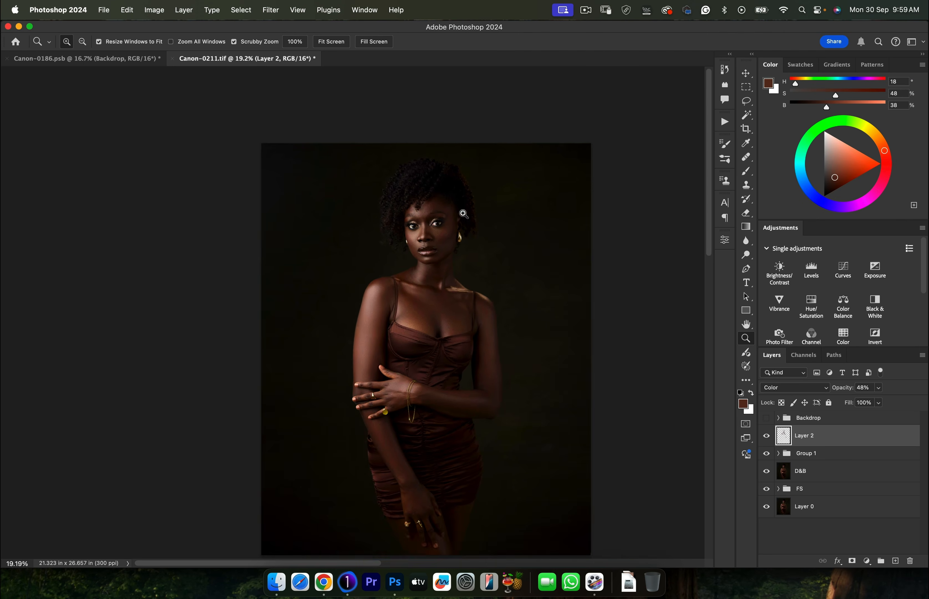
{"action": "left_click_drag", "start_coordinate": [463, 213], "coordinate": [465, 214]}
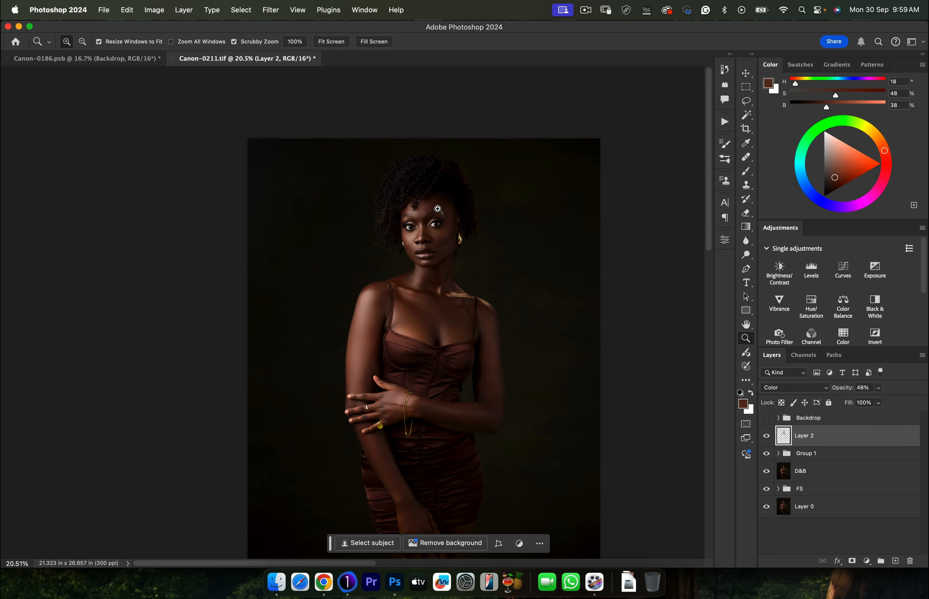
{"action": "scroll", "coordinate": [513, 287], "scroll_direction": "down", "scroll_amount": 5}
{"action": "scroll", "coordinate": [513, 287], "scroll_direction": "right", "scroll_amount": 3}
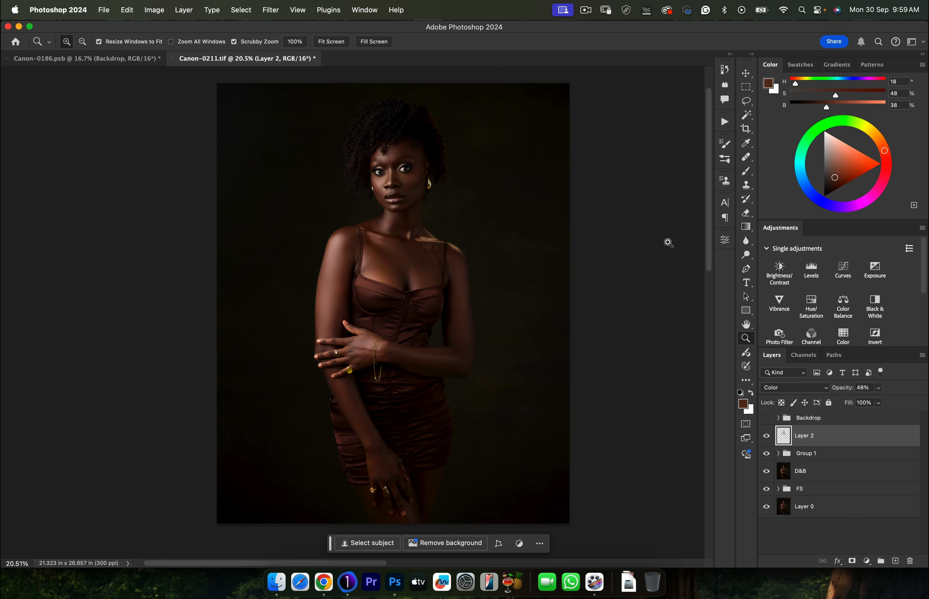
{"action": "left_click", "coordinate": [843, 270]}
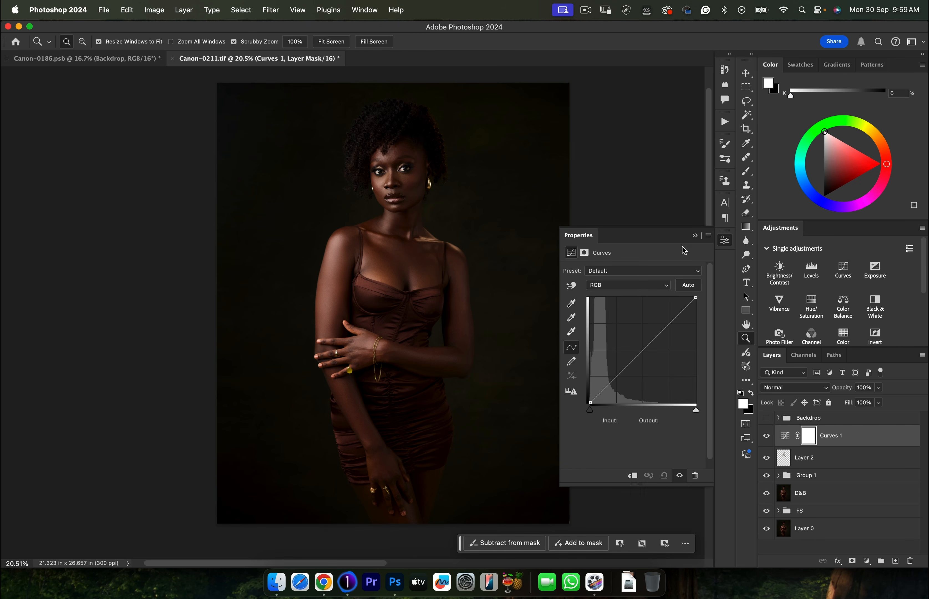
{"action": "left_click", "coordinate": [625, 287]}
{"action": "left_click", "coordinate": [620, 298]}
{"action": "left_click_drag", "start_coordinate": [645, 346], "coordinate": [646, 344]}
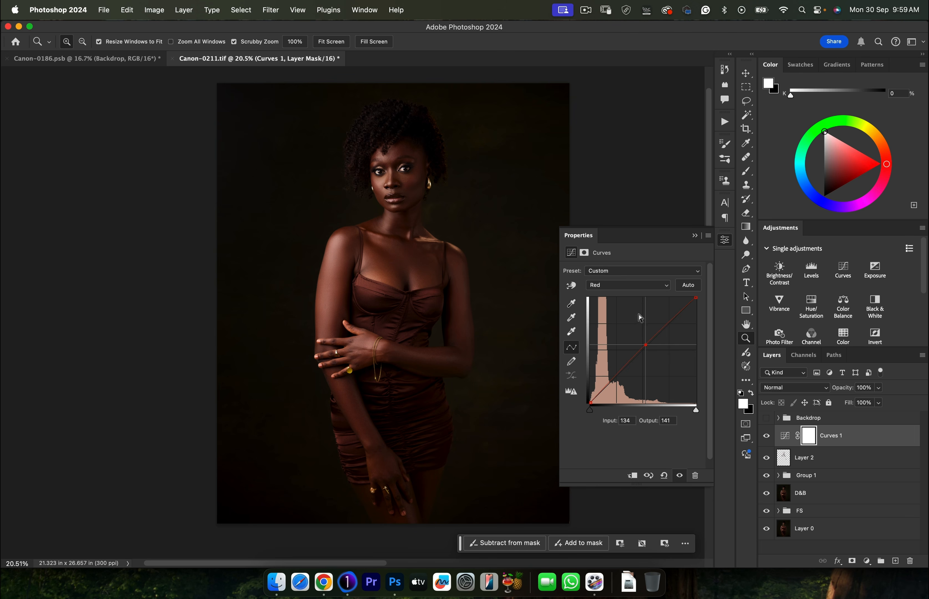
{"action": "left_click", "coordinate": [626, 289]}
{"action": "left_click", "coordinate": [620, 310]}
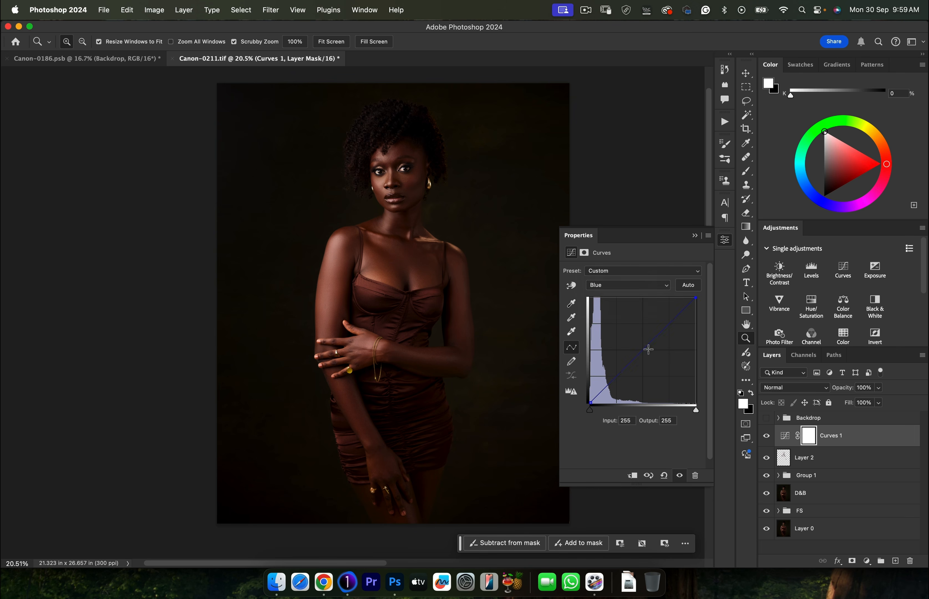
{"action": "left_click_drag", "start_coordinate": [645, 350], "coordinate": [646, 351]}
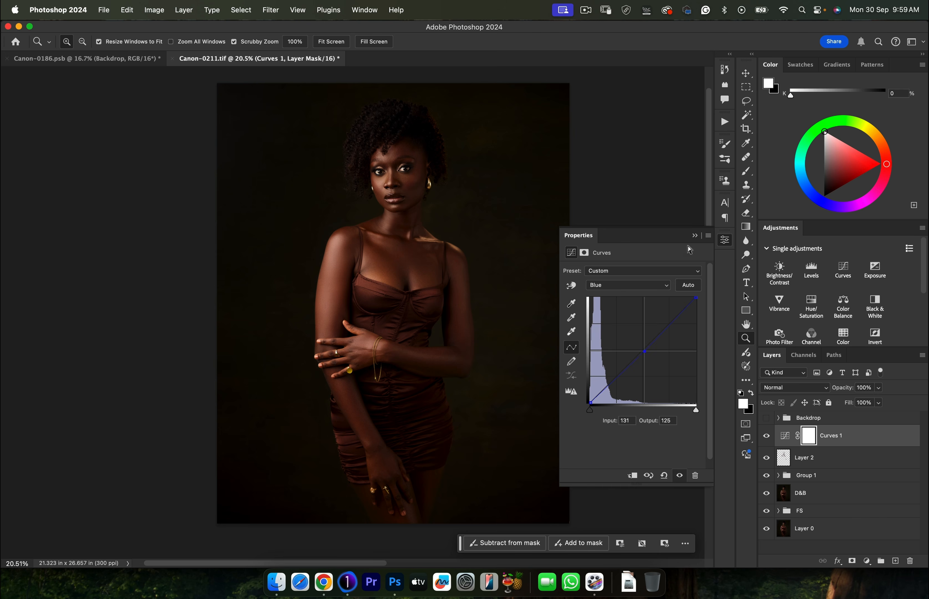
Invert the Curves 1 mask and brush the warm tone onto the face and body skin at 17% flow, checking the layer off and on.
{"action": "left_click", "coordinate": [695, 235]}
{"action": "key", "text": "super+i"}
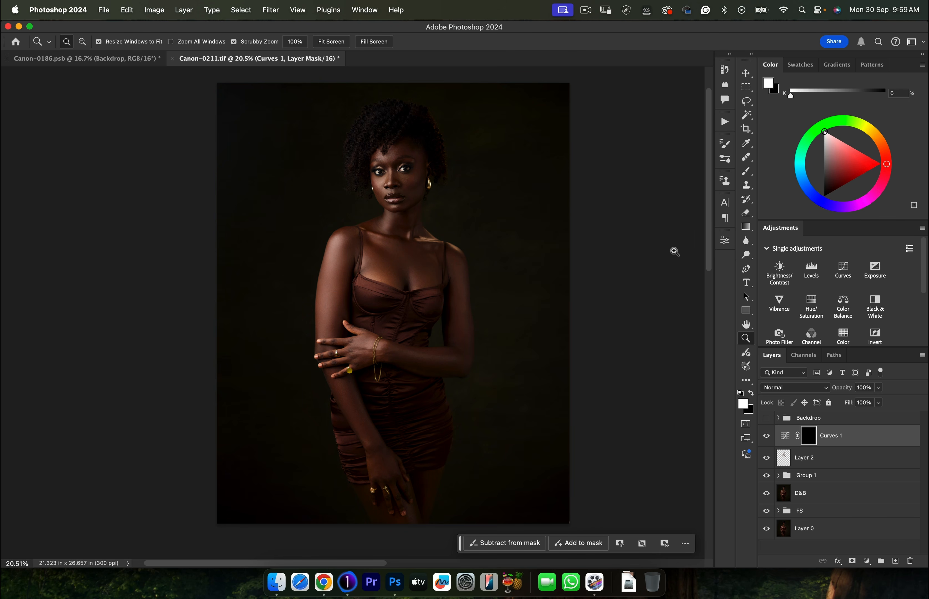
{"action": "key", "text": "b"}
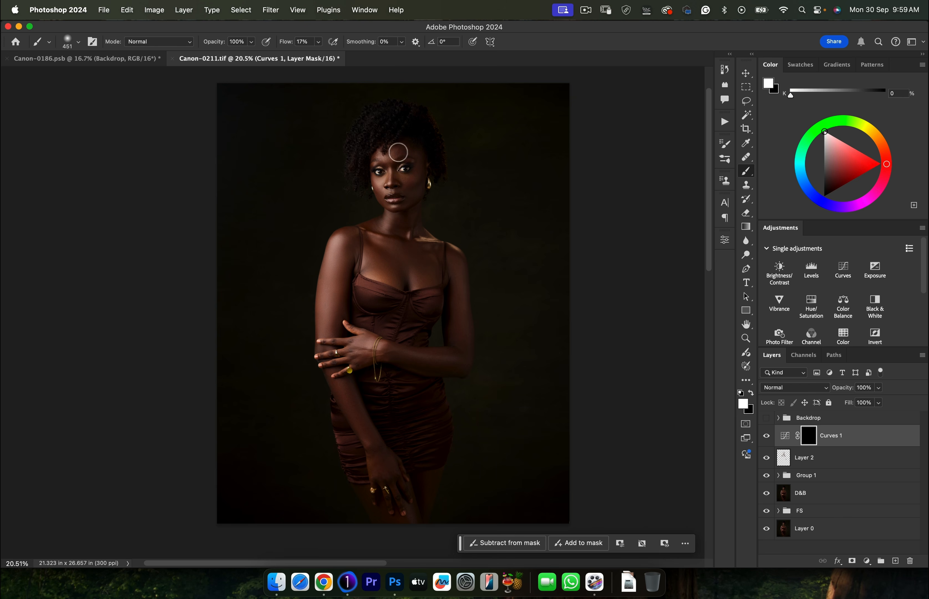
{"action": "left_click", "coordinate": [410, 168]}
{"action": "left_click", "coordinate": [767, 437]}
{"action": "left_click", "coordinate": [766, 438]}
{"action": "left_click", "coordinate": [767, 439]}
{"action": "left_click", "coordinate": [764, 438]}
{"action": "left_click_drag", "start_coordinate": [467, 255], "coordinate": [485, 256], "text": "ctrl+alt"}
{"action": "left_click_drag", "start_coordinate": [468, 270], "coordinate": [458, 271], "text": "ctrl+alt"}
Set the Curves 1 layer's opacity to 64% and compare the image with the layer off and on.
{"action": "left_click", "coordinate": [767, 437]}
{"action": "left_click", "coordinate": [767, 437]}
{"action": "left_click", "coordinate": [767, 438]}
{"action": "left_click_drag", "start_coordinate": [845, 393], "coordinate": [826, 391]}
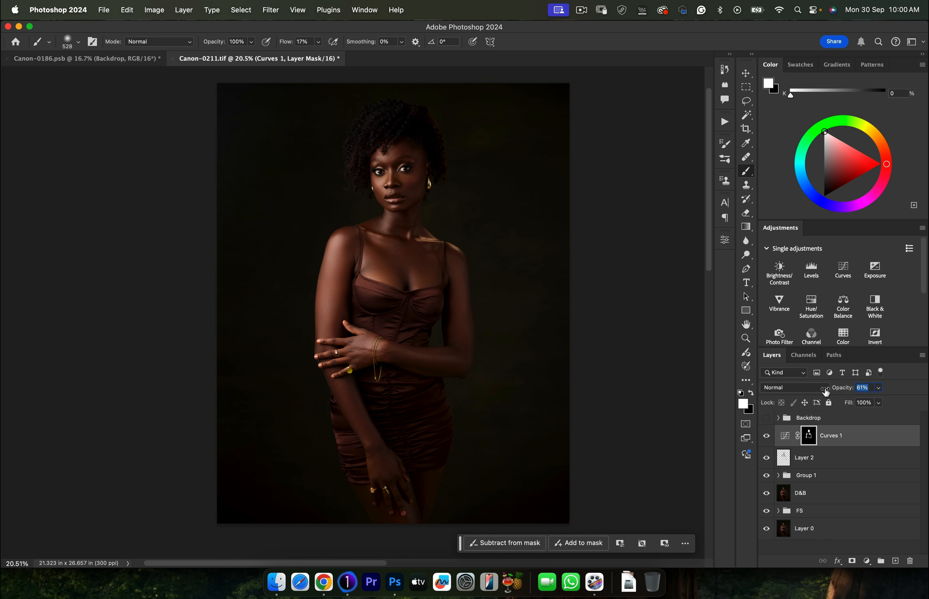
{"action": "left_click", "coordinate": [767, 439]}
{"action": "left_click", "coordinate": [767, 440]}
{"action": "left_click", "coordinate": [767, 440]}
{"action": "left_click", "coordinate": [767, 440]}
Look at Canon-0186.psb for reference, return to Canon-0211.tif, and show and expand its Backdrop group.
{"action": "left_click", "coordinate": [130, 59]}
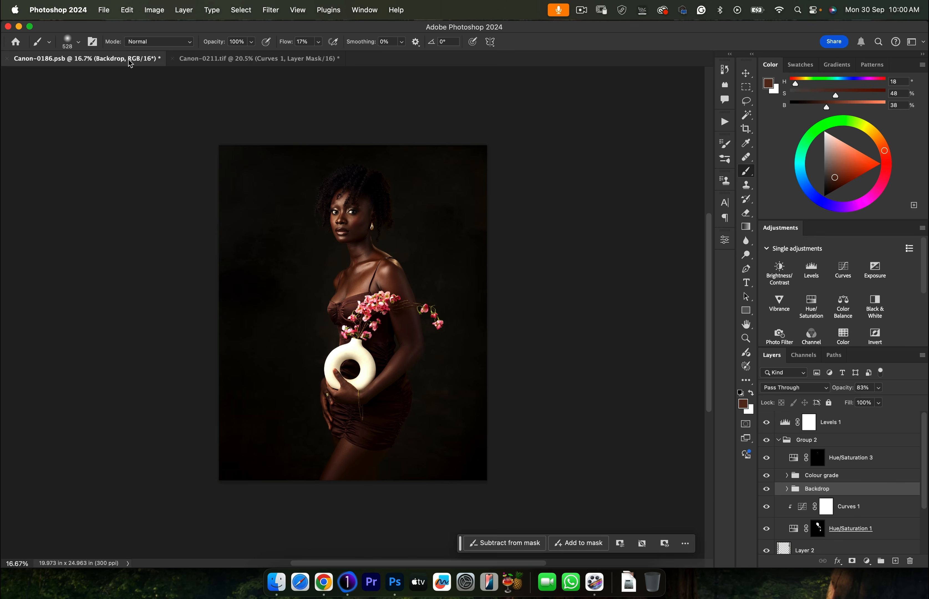
{"action": "left_click", "coordinate": [257, 59]}
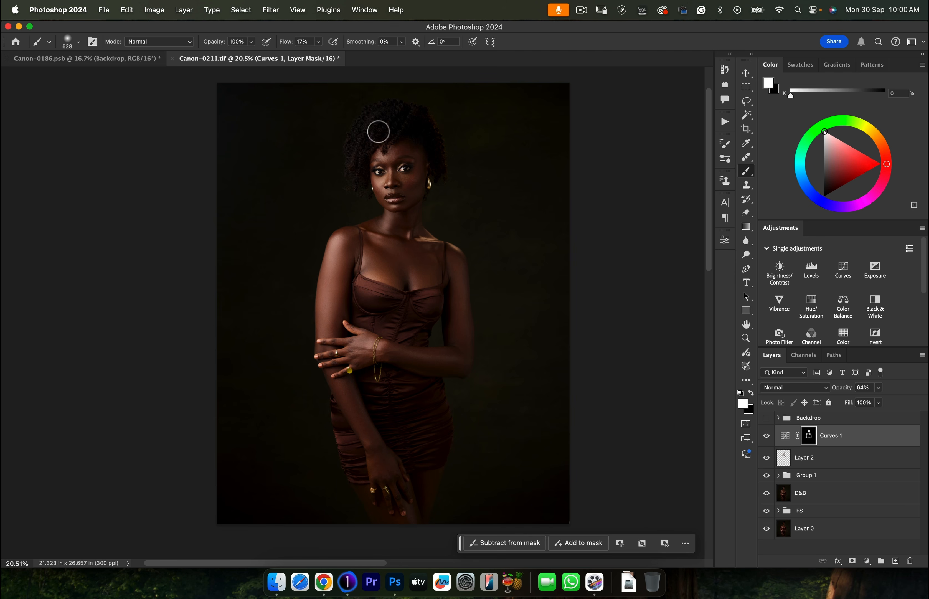
{"action": "left_click", "coordinate": [768, 418]}
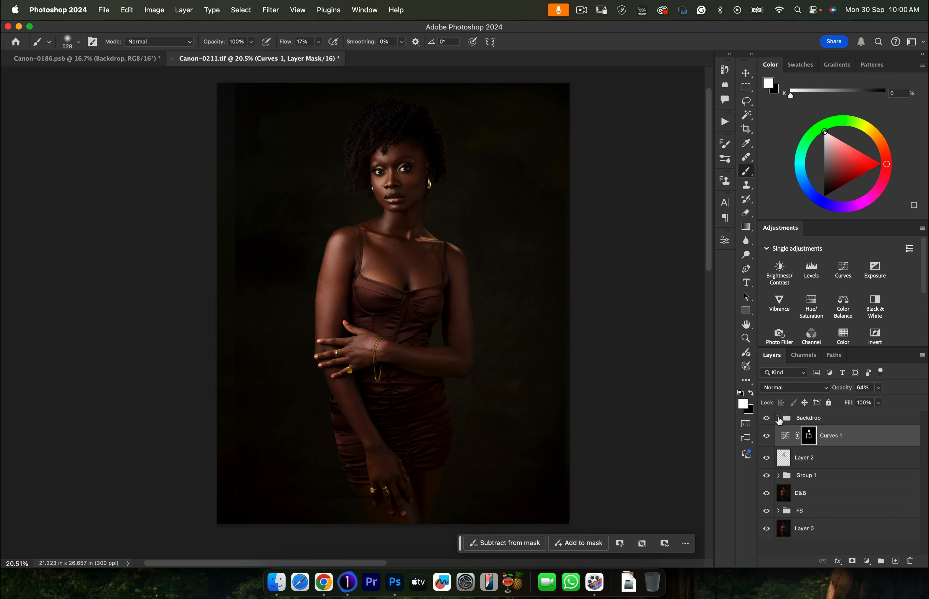
{"action": "left_click", "coordinate": [779, 419]}
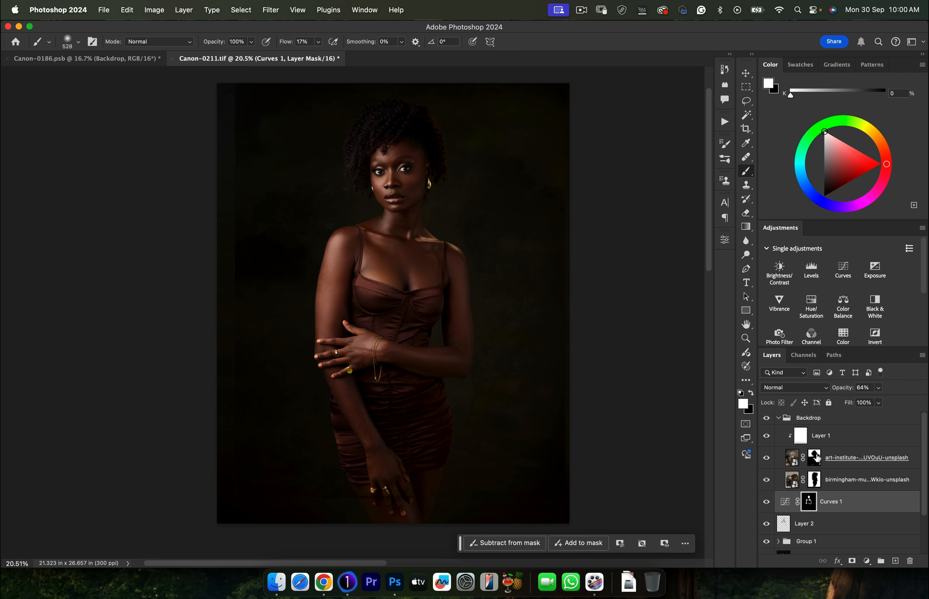
Fill the art-institute layer's mask with black and the birmingham-museums layer's mask with white.
{"action": "left_click", "coordinate": [814, 480]}
{"action": "key", "text": "super+BackSpace"}
{"action": "left_click", "coordinate": [815, 458]}
{"action": "key", "text": "super+BackSpace"}
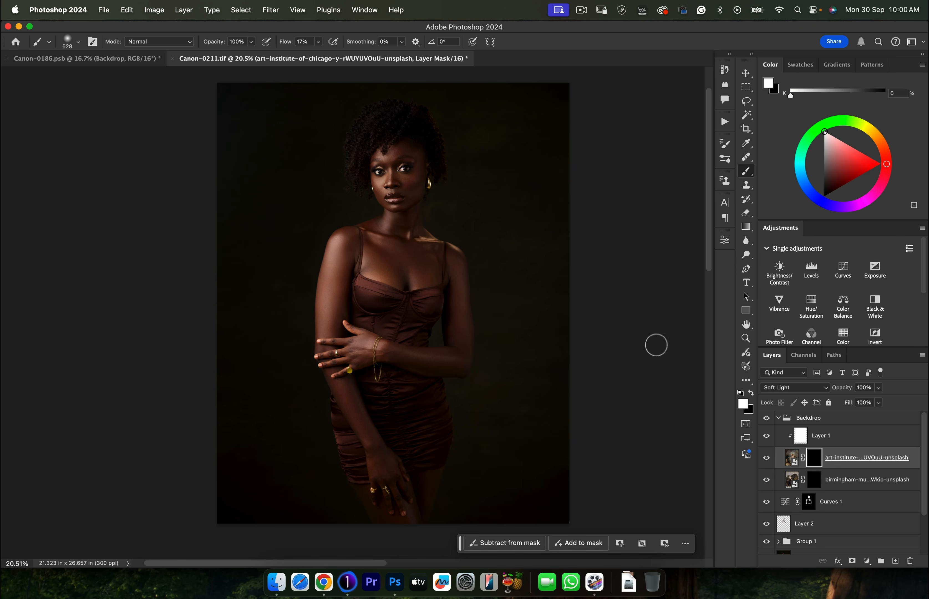
{"action": "left_click", "coordinate": [812, 484]}
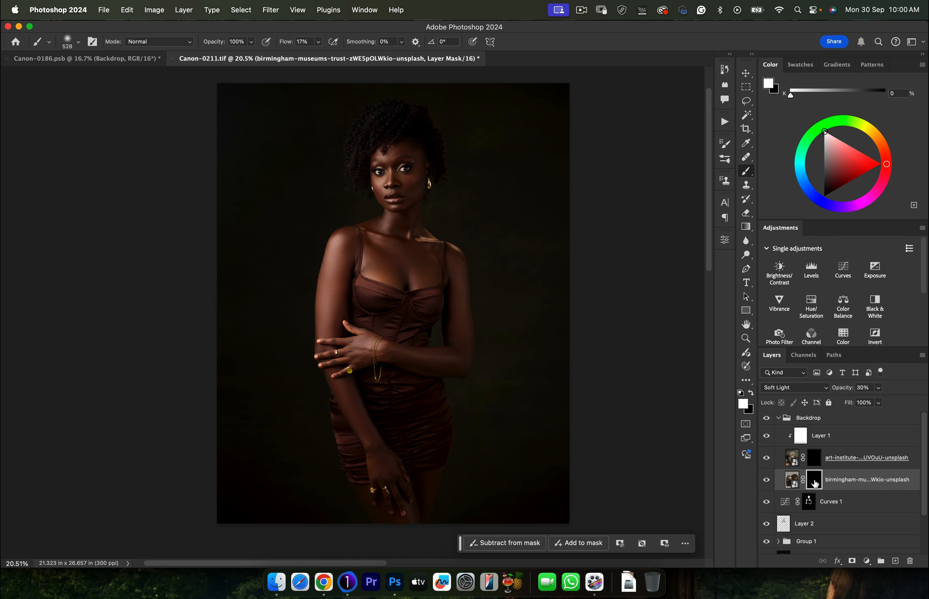
{"action": "key", "text": "alt+BackSpace"}
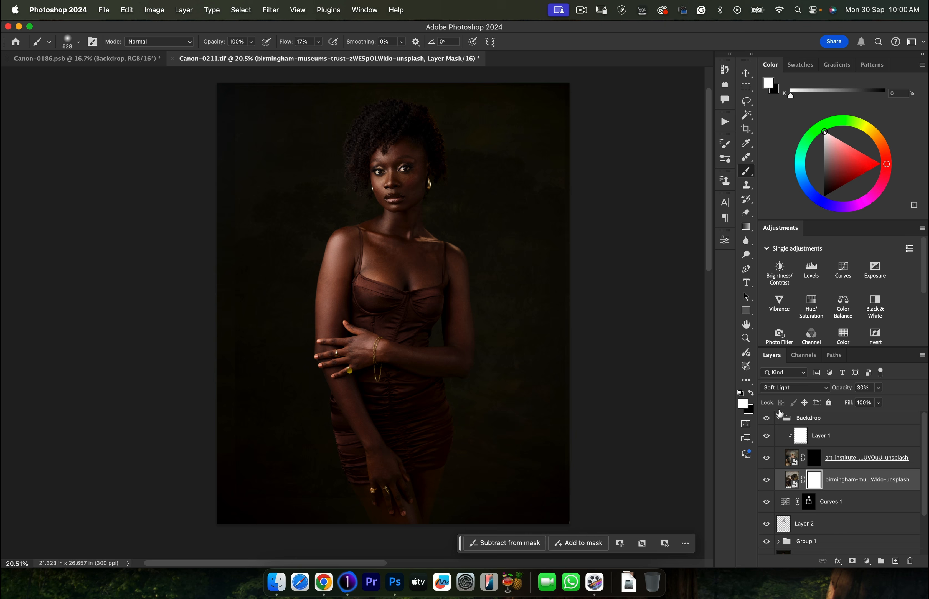
Scale the birmingham-museums painting layer to about 106.81% so it covers the whole canvas.
{"action": "left_click", "coordinate": [795, 482]}
{"action": "key", "text": "super+t"}
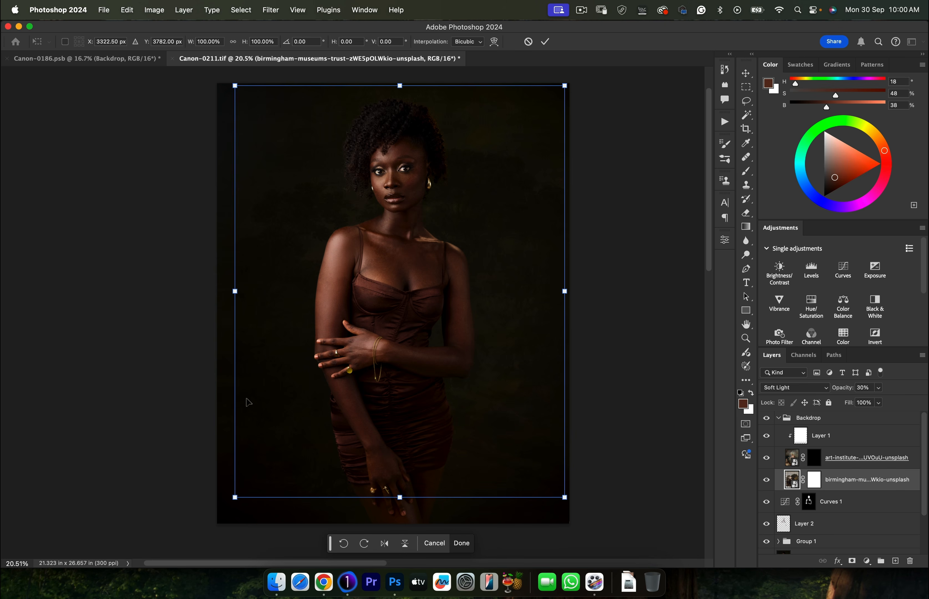
{"action": "left_click_drag", "start_coordinate": [236, 498], "coordinate": [217, 525]}
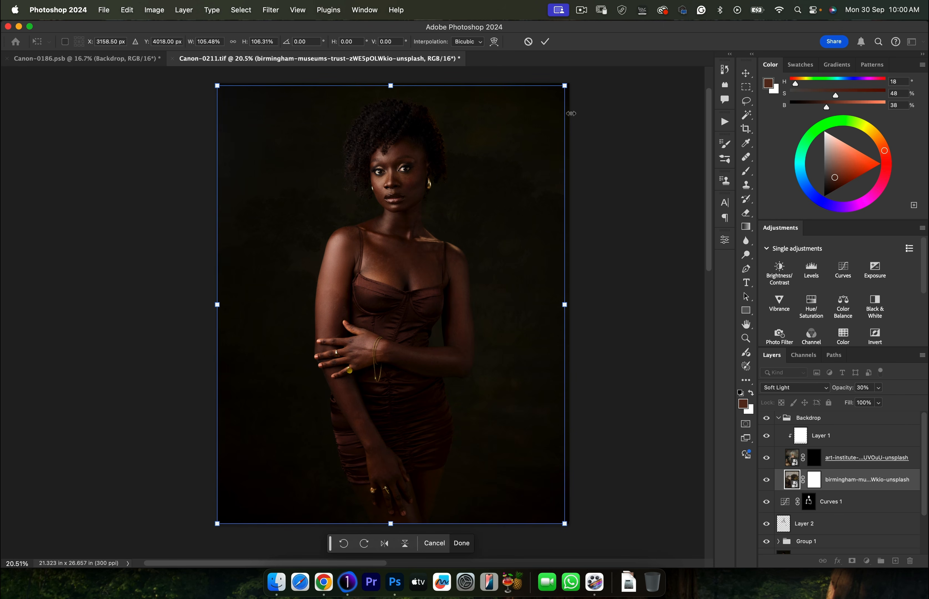
{"action": "left_click_drag", "start_coordinate": [570, 90], "coordinate": [575, 88]}
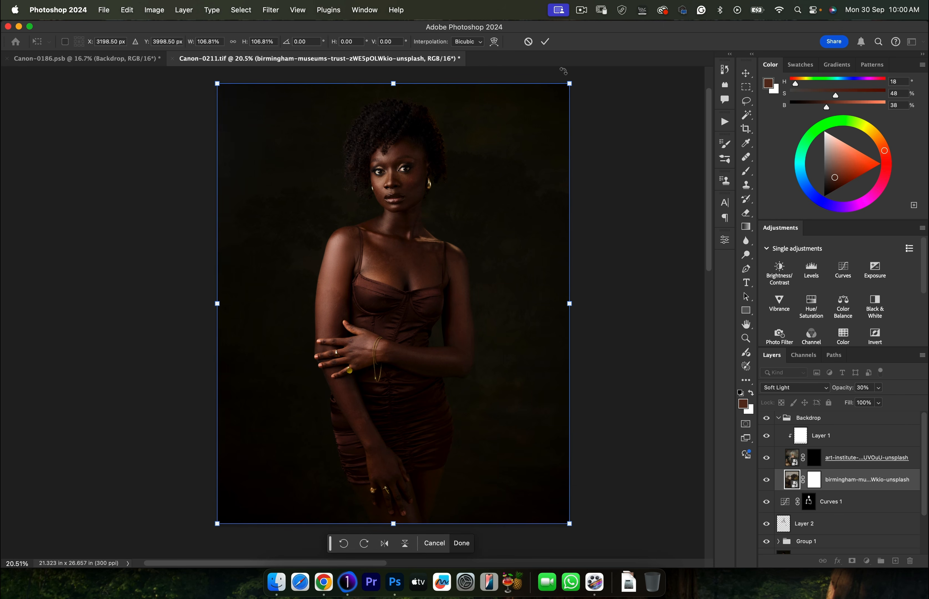
{"action": "key", "text": "Return"}
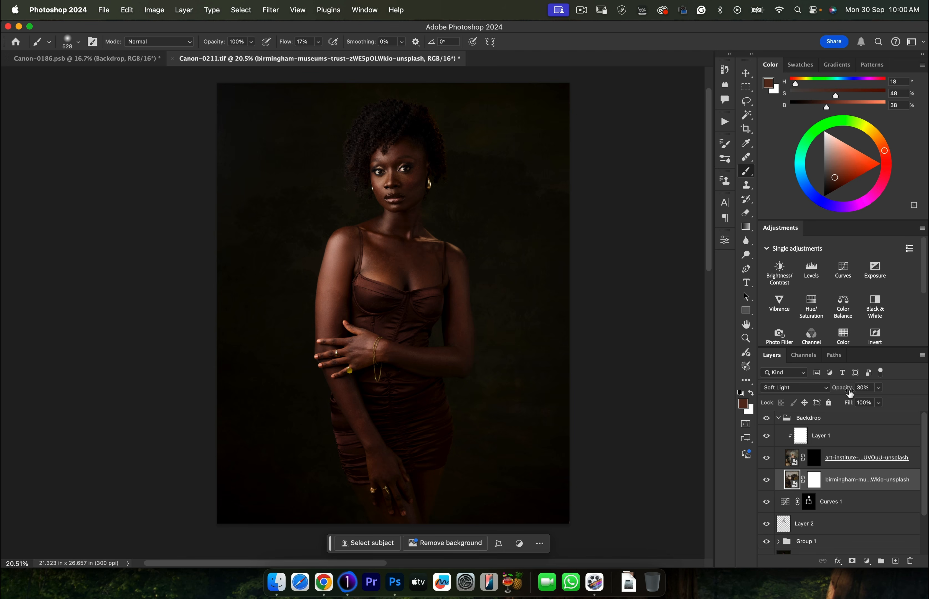
Preview the birmingham-museums painting at 100% opacity in Normal mode, and restore it to Soft Light at 30%.
{"action": "left_click_drag", "start_coordinate": [845, 393], "coordinate": [886, 391]}
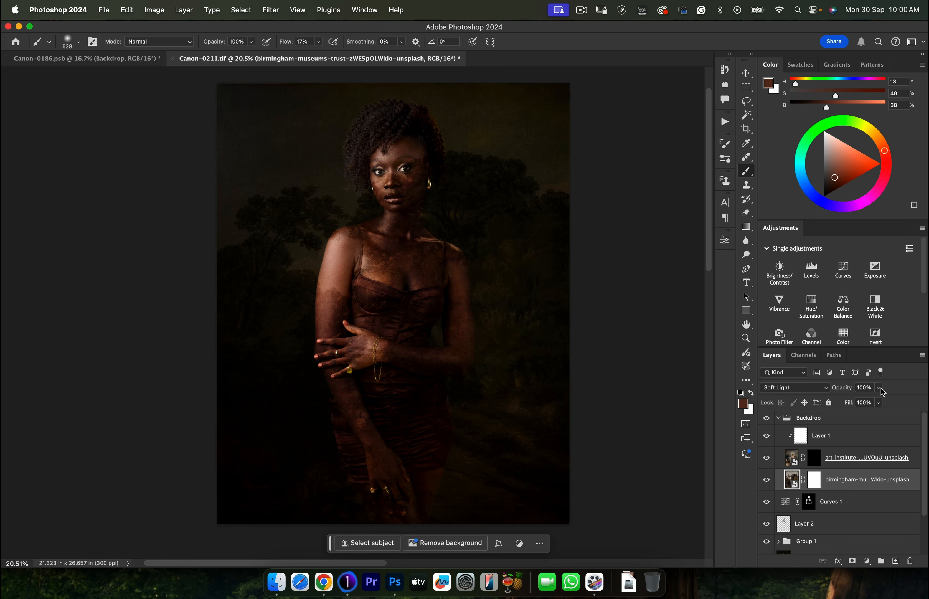
{"action": "left_click", "coordinate": [784, 392]}
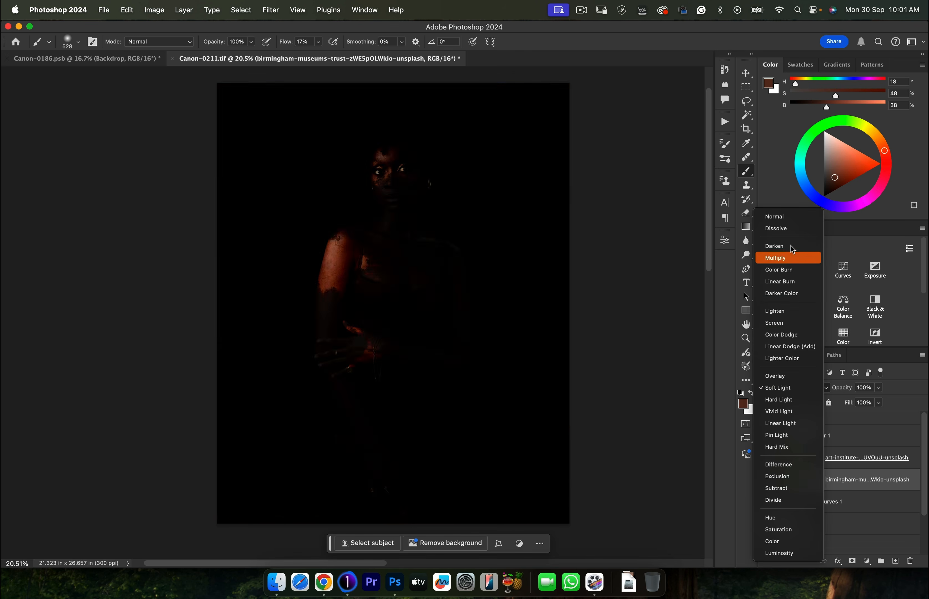
{"action": "left_click", "coordinate": [781, 216]}
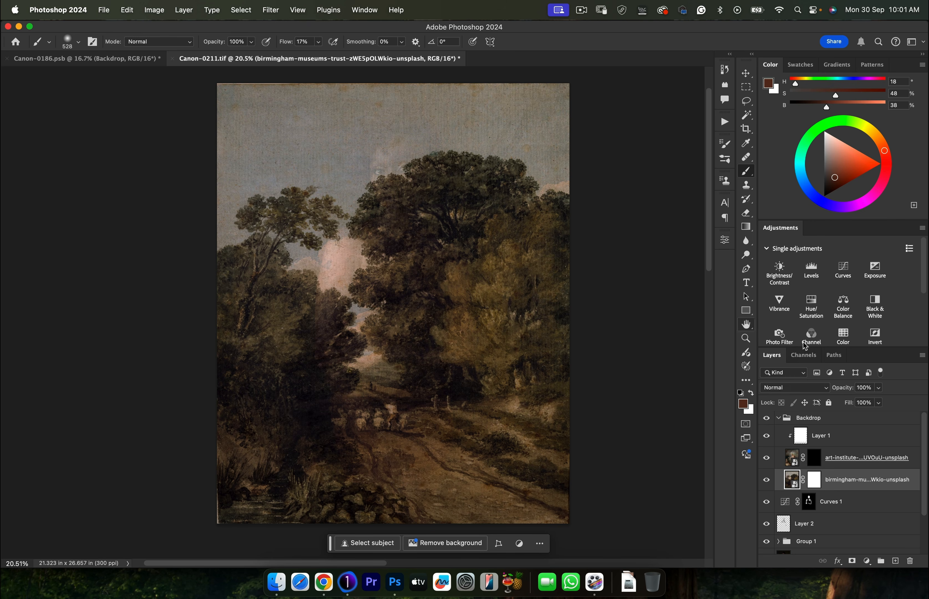
{"action": "left_click", "coordinate": [796, 389]}
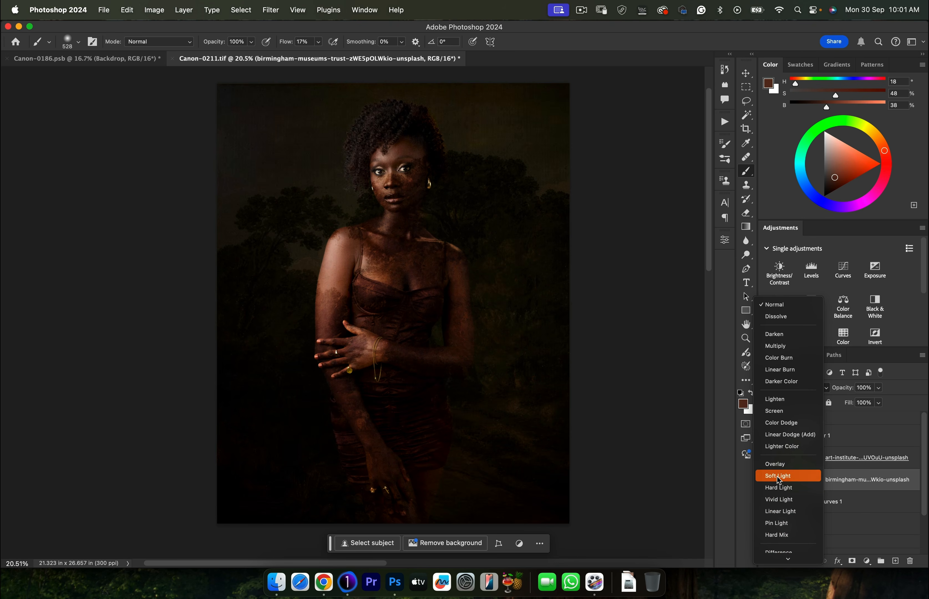
{"action": "left_click", "coordinate": [779, 479]}
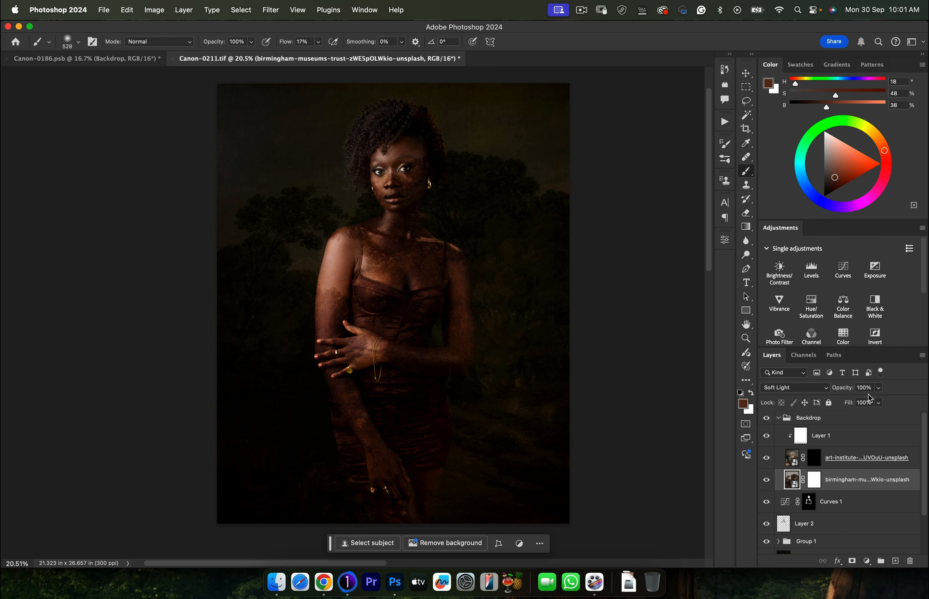
{"action": "type", "text": "30"}
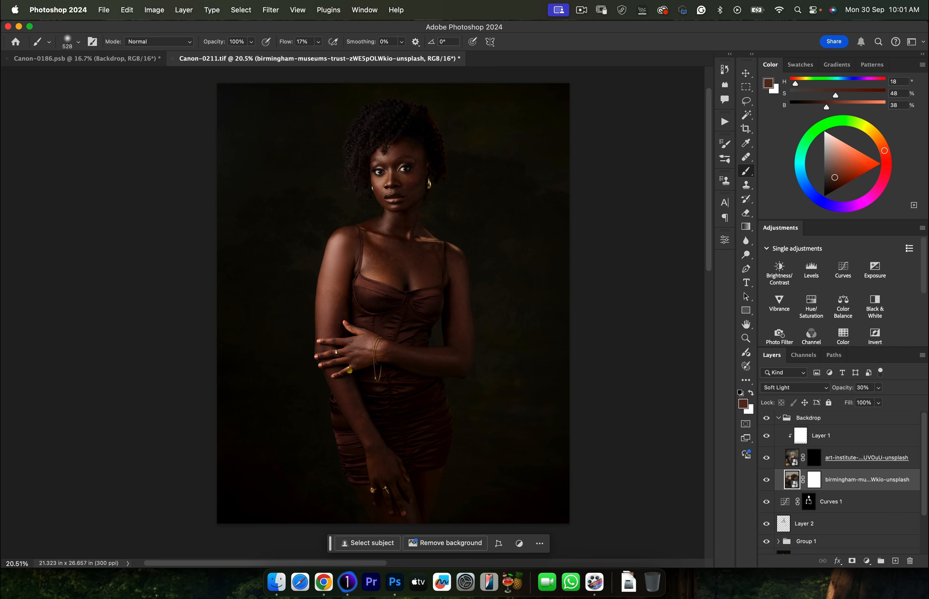
Paint black at 75% flow with a large soft brush on the birmingham-museums mask to remove the texture from the woman.
{"action": "left_click", "coordinate": [814, 480]}
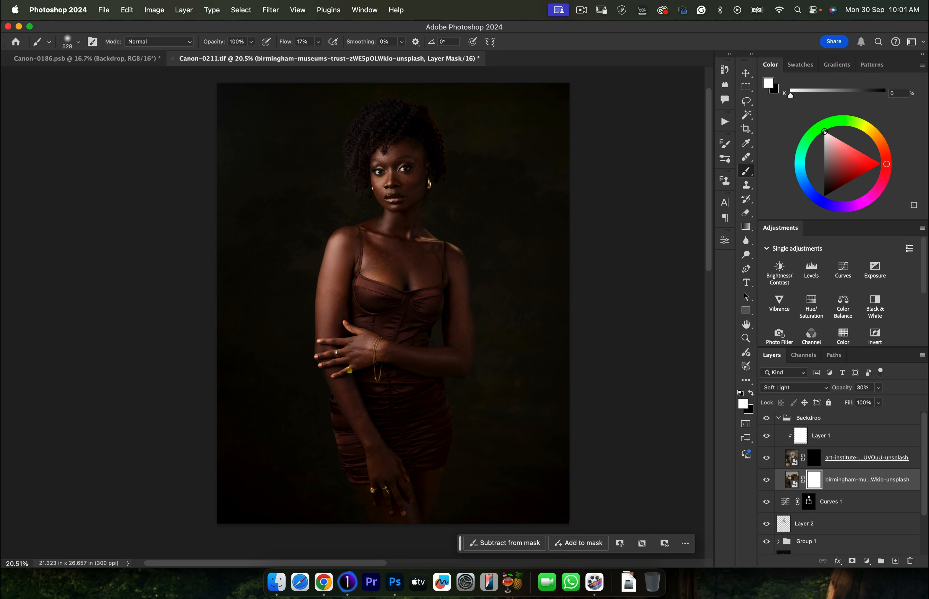
{"action": "key", "text": "x"}
{"action": "mouse_move", "coordinate": [410, 176]}
{"action": "left_mouse_down", "text": "ctrl+alt"}
{"action": "mouse_move", "coordinate": [445, 174]}
{"action": "mouse_move", "coordinate": [414, 160]}
{"action": "left_mouse_up", "text": "ctrl+alt"}
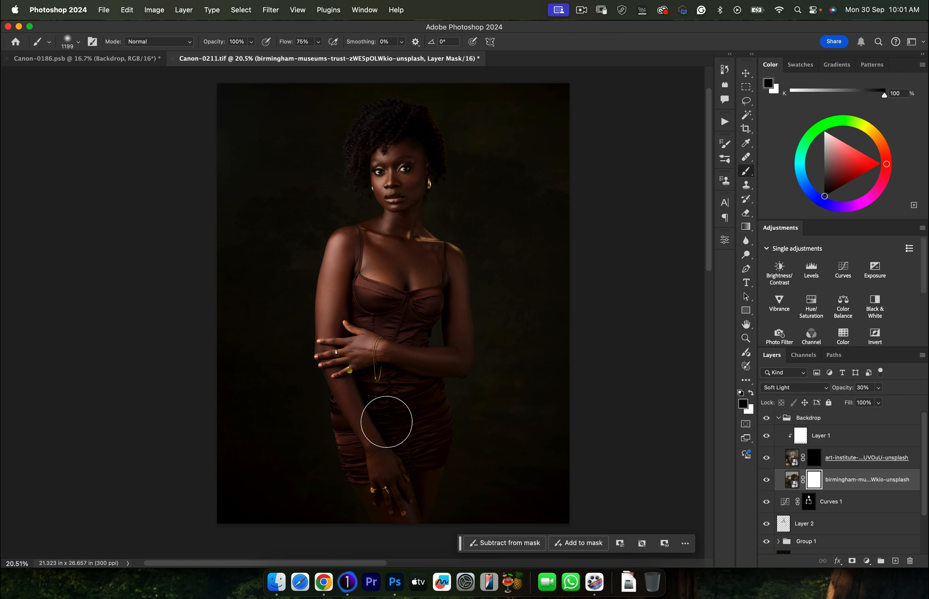
{"action": "mouse_move", "coordinate": [362, 361]}
{"action": "left_mouse_down"}
{"action": "mouse_move", "coordinate": [369, 371]}
{"action": "mouse_move", "coordinate": [416, 281]}
{"action": "mouse_move", "coordinate": [475, 279]}
{"action": "left_mouse_up"}
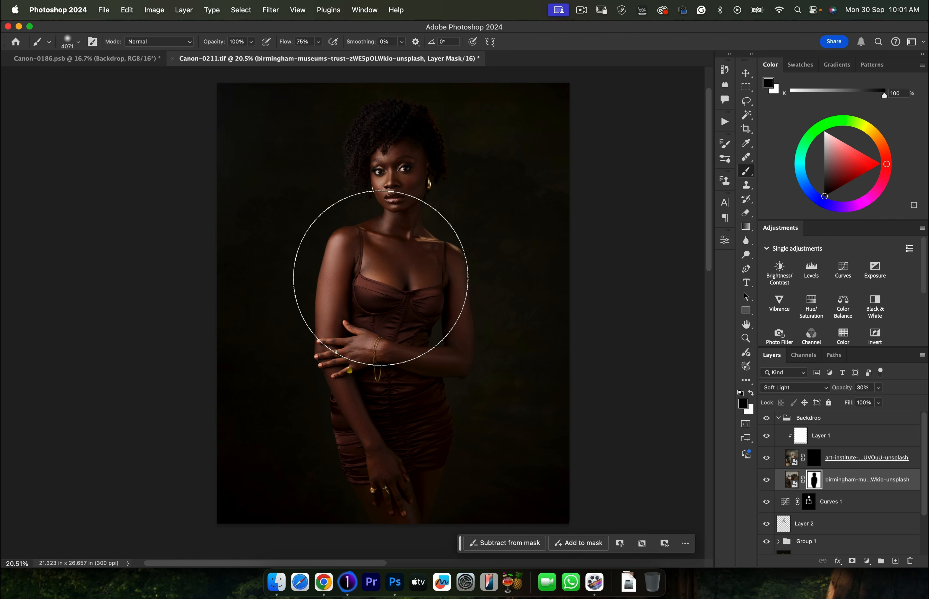
{"action": "mouse_move", "coordinate": [395, 213]}
{"action": "left_mouse_down"}
{"action": "mouse_move", "coordinate": [408, 191]}
{"action": "mouse_move", "coordinate": [428, 246]}
{"action": "mouse_move", "coordinate": [373, 332]}
{"action": "mouse_move", "coordinate": [345, 453]}
{"action": "mouse_move", "coordinate": [355, 359]}
{"action": "left_mouse_up"}
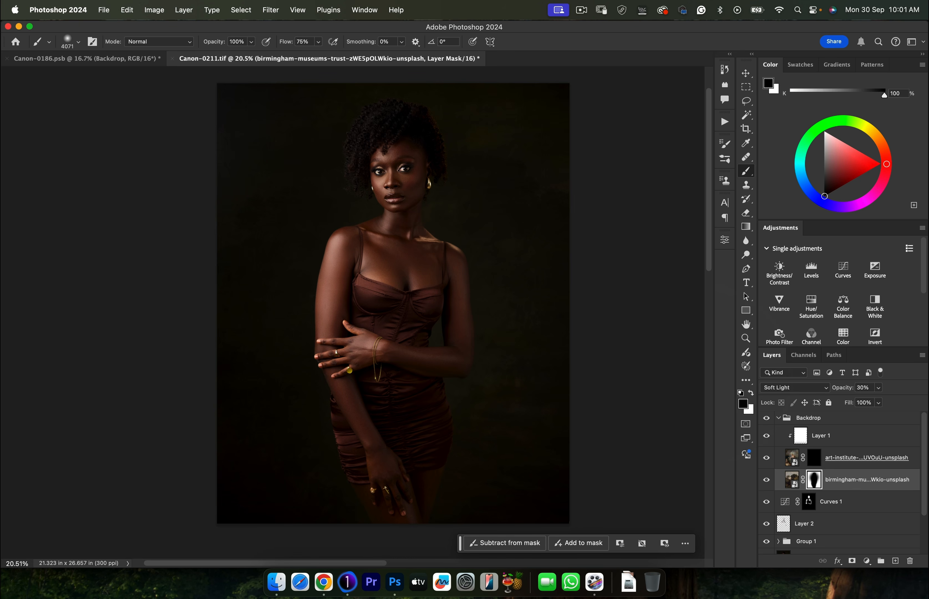
Set the art-institute layer's blend mode to Normal and invert its mask to reveal the painting.
{"action": "left_click", "coordinate": [813, 457]}
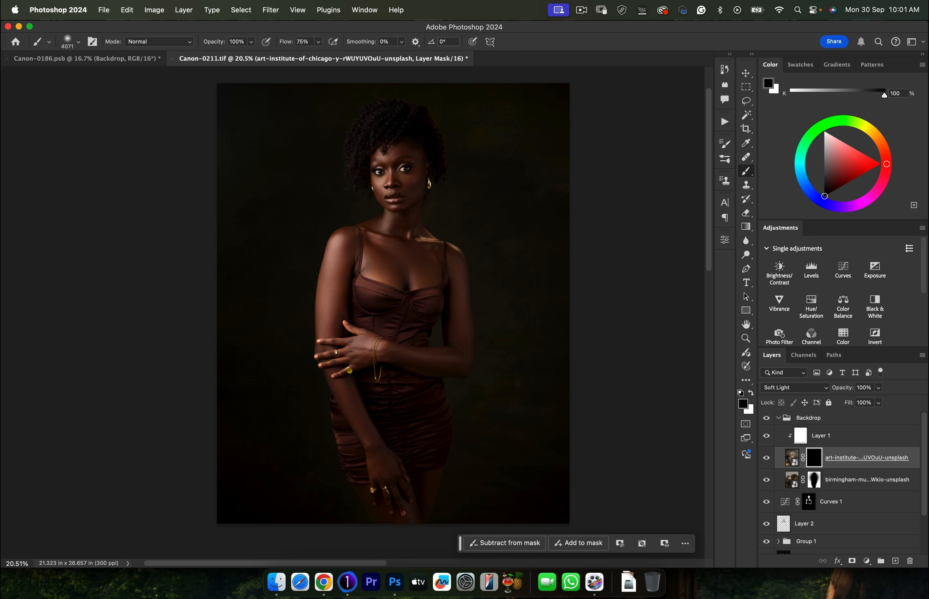
{"action": "left_click", "coordinate": [796, 387]}
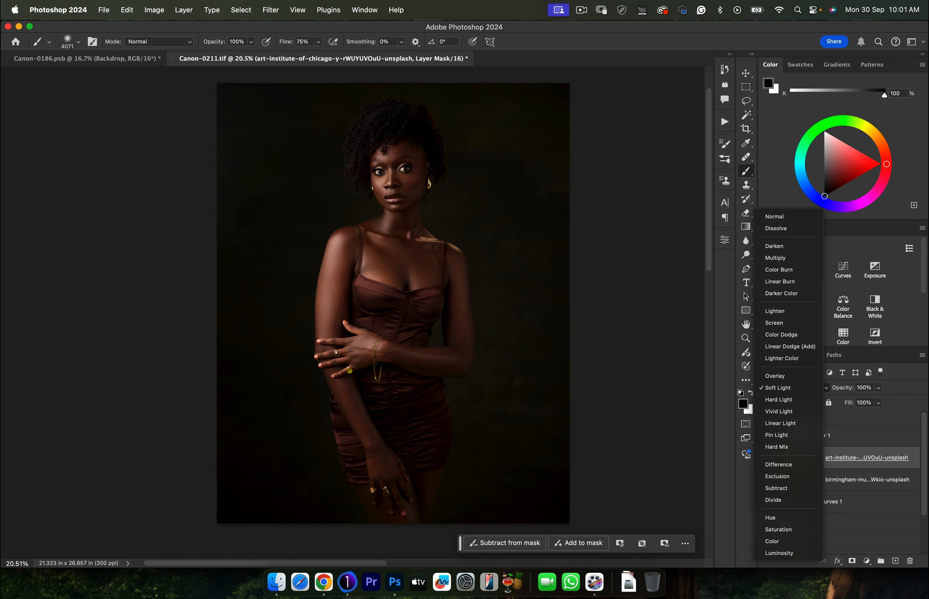
{"action": "left_click", "coordinate": [788, 216]}
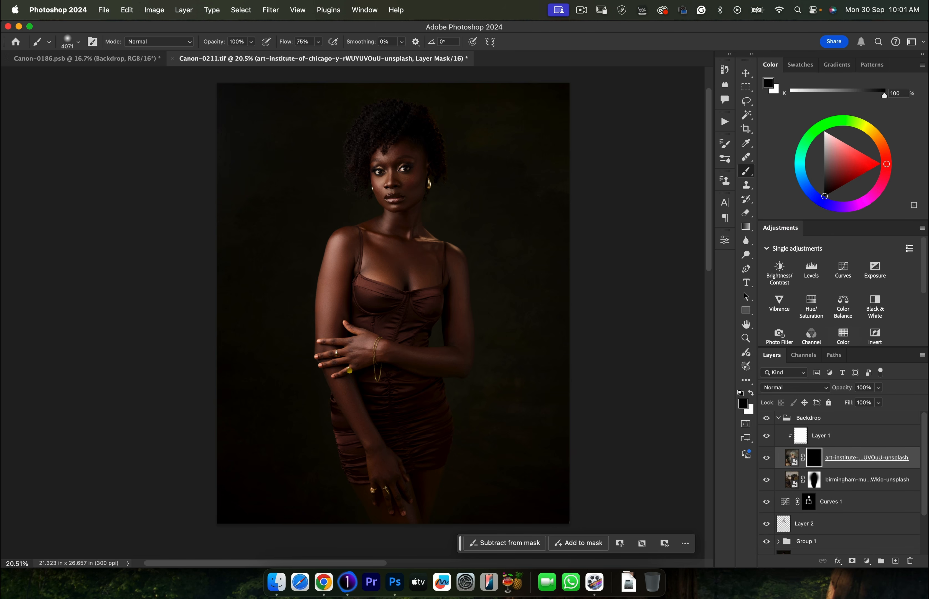
{"action": "key", "text": "super+i"}
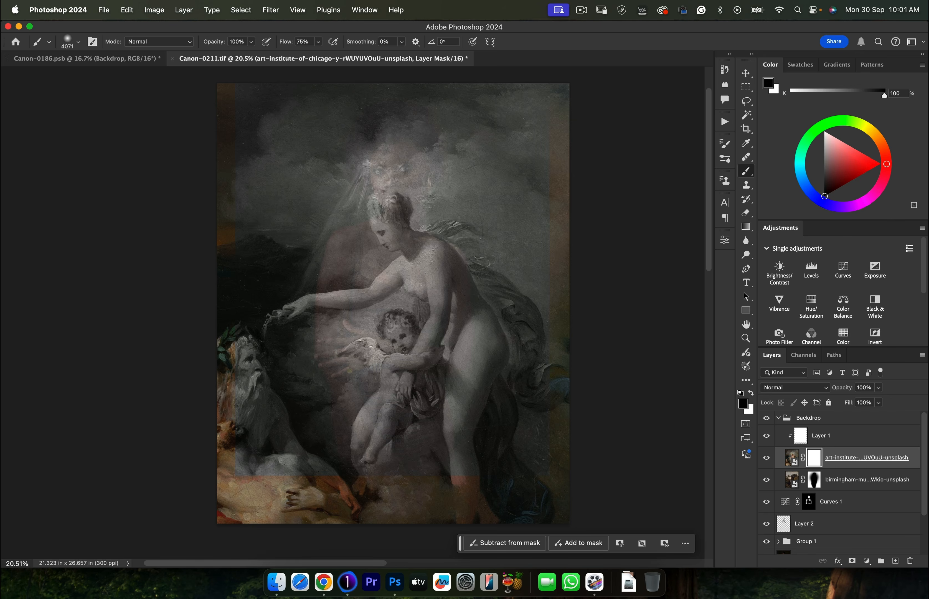
Set the art-institute layer's opacity to 99% and compare the painting with and without the clipped Layer 1.
{"action": "left_click", "coordinate": [864, 387]}
{"action": "type", "text": "99"}
{"action": "key", "text": "Return"}
{"action": "left_click", "coordinate": [766, 435]}
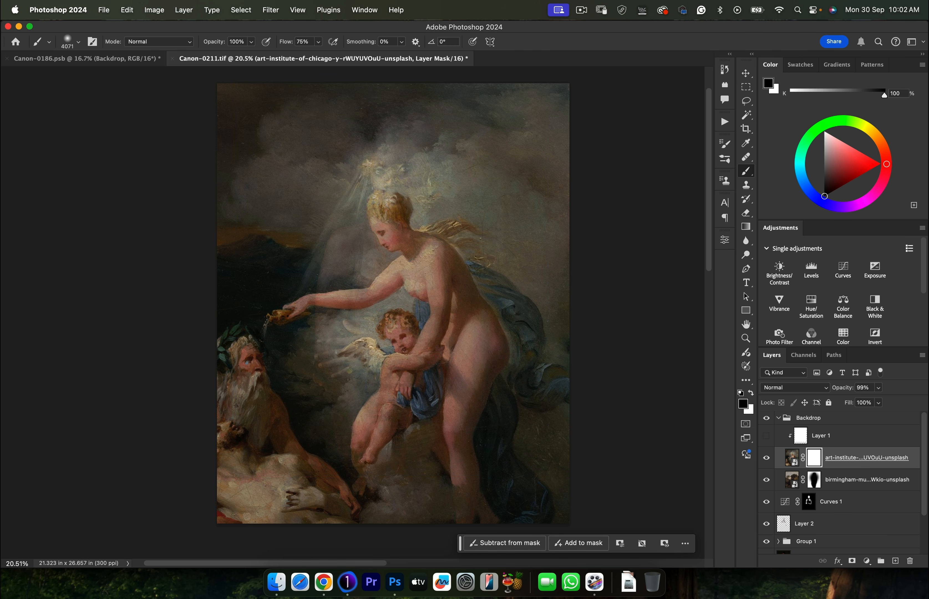
{"action": "left_click", "coordinate": [767, 435]}
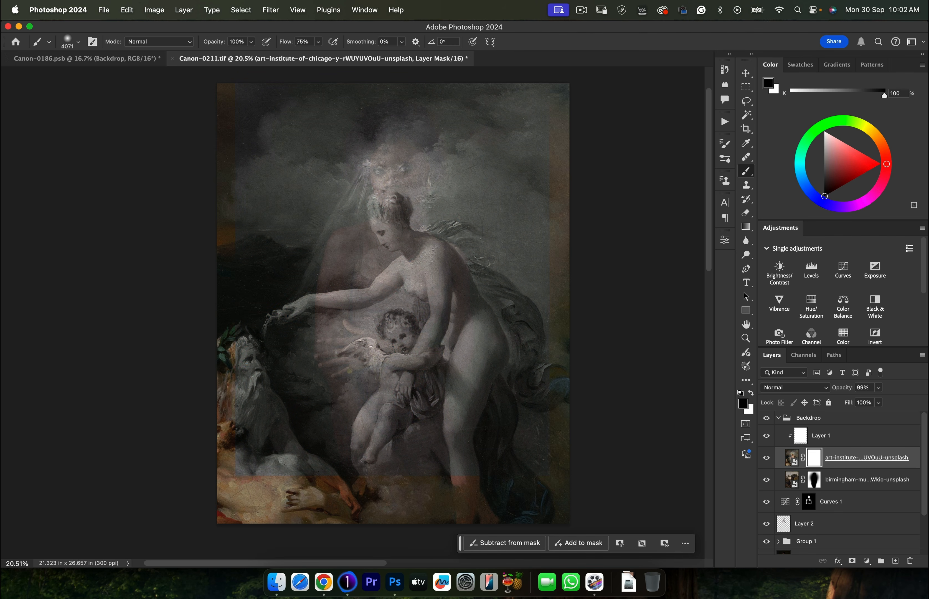
Stretch the art-institute painting horizontally on both sides to 120.69% of its width.
{"action": "left_click", "coordinate": [792, 458]}
{"action": "key", "text": "super+t"}
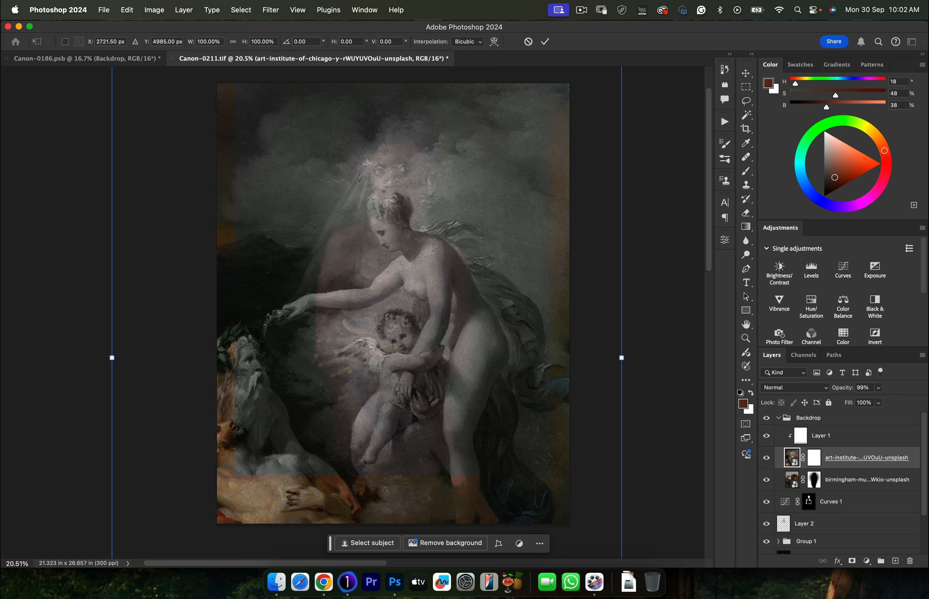
{"action": "left_click_drag", "start_coordinate": [621, 357], "coordinate": [676, 357]}
{"action": "left_click_drag", "start_coordinate": [112, 358], "coordinate": [59, 358]}
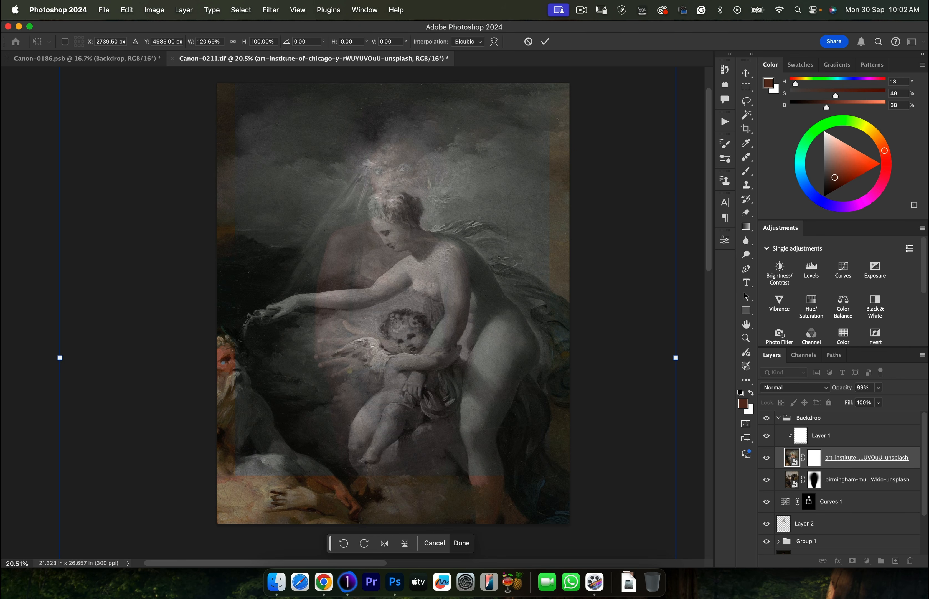
{"action": "key", "text": "Return"}
Enlarge the art-institute painting and its clipped Layer 1 so that both cover the whole canvas.
{"action": "key", "text": "b"}
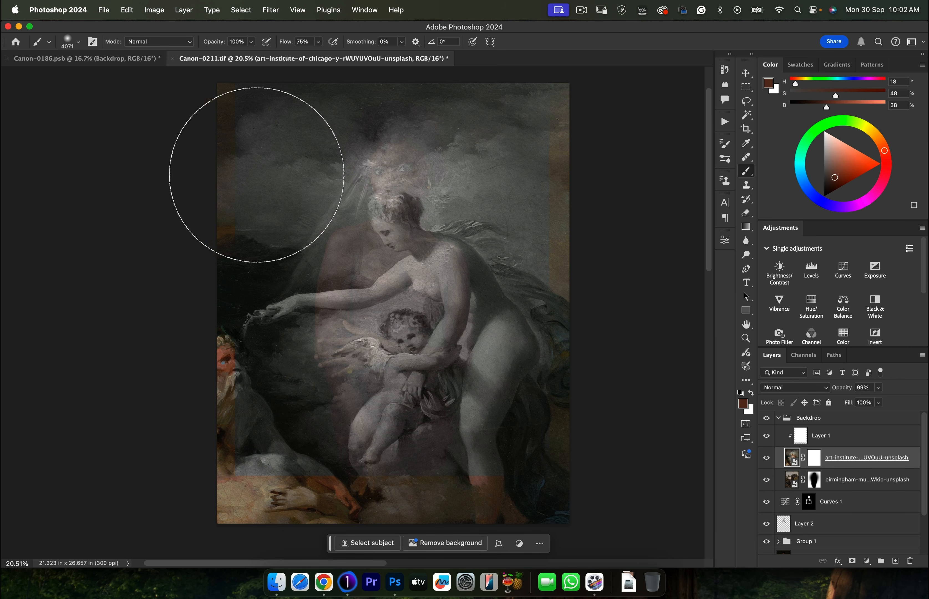
{"action": "scroll", "coordinate": [422, 297], "scroll_direction": "down", "scroll_amount": 2}
{"action": "scroll", "coordinate": [422, 296], "scroll_direction": "down", "scroll_amount": 4}
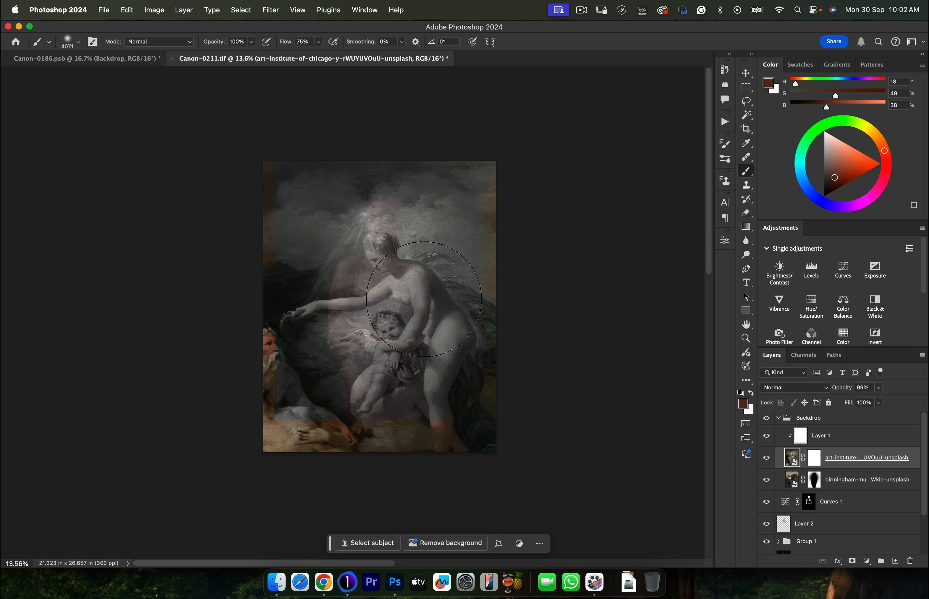
{"action": "key", "text": "super+t"}
{"action": "left_click_drag", "start_coordinate": [233, 462], "coordinate": [205, 490]}
{"action": "left_click_drag", "start_coordinate": [484, 490], "coordinate": [510, 519]}
{"action": "key", "text": "Escape"}
Target the art-institute layer's mask and set the layer's blend mode to Soft Light.
{"action": "key", "text": "z"}
{"action": "mouse_move", "coordinate": [377, 269]}
{"action": "left_mouse_down"}
{"action": "mouse_move", "coordinate": [461, 269]}
{"action": "mouse_move", "coordinate": [423, 269]}
{"action": "left_mouse_up"}
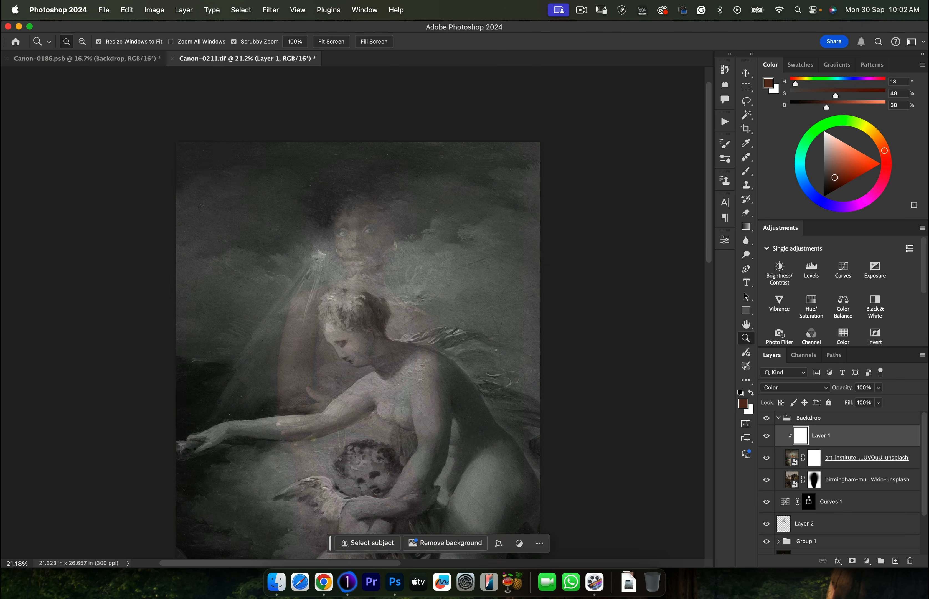
{"action": "left_click", "coordinate": [814, 458]}
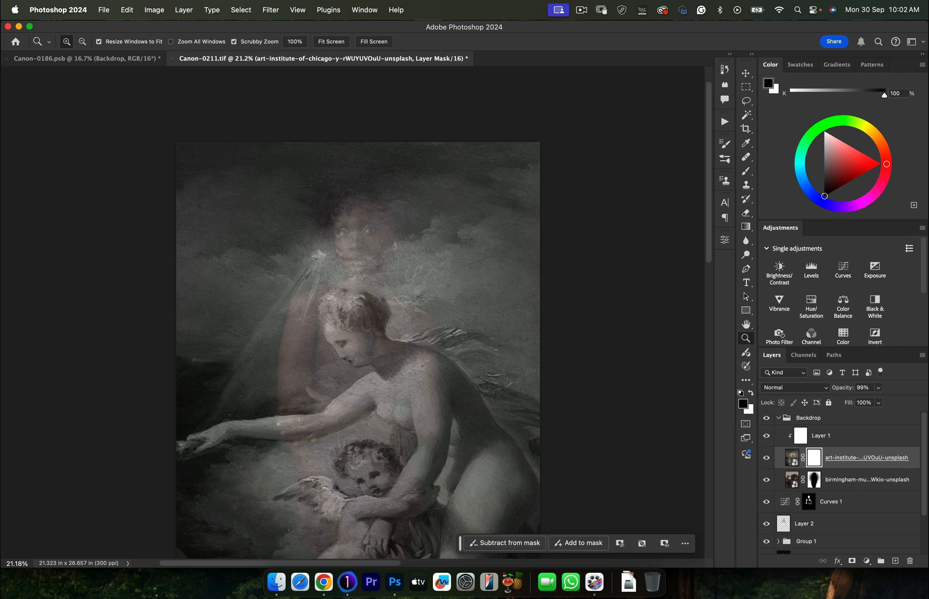
{"action": "left_click", "coordinate": [794, 387]}
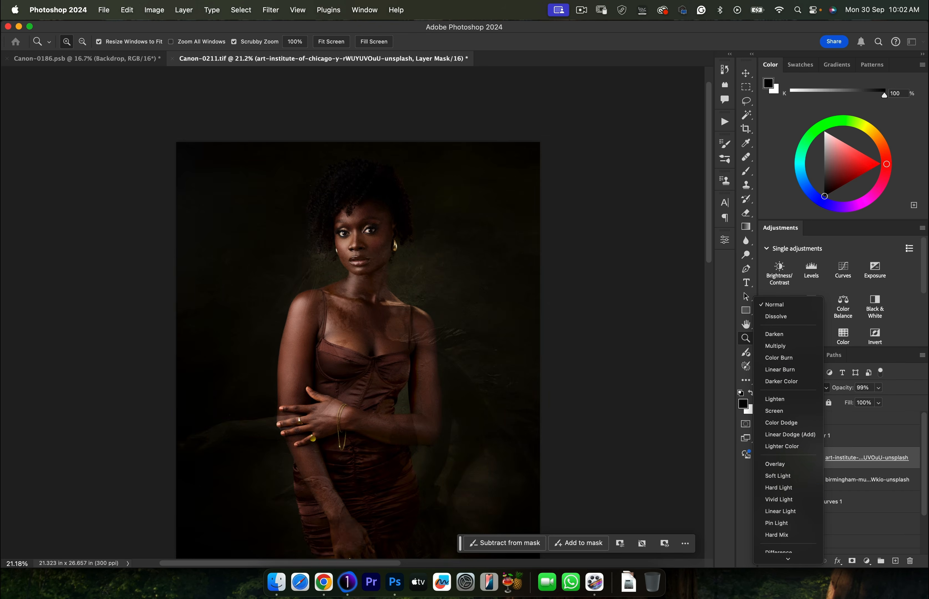
{"action": "left_click", "coordinate": [778, 535]}
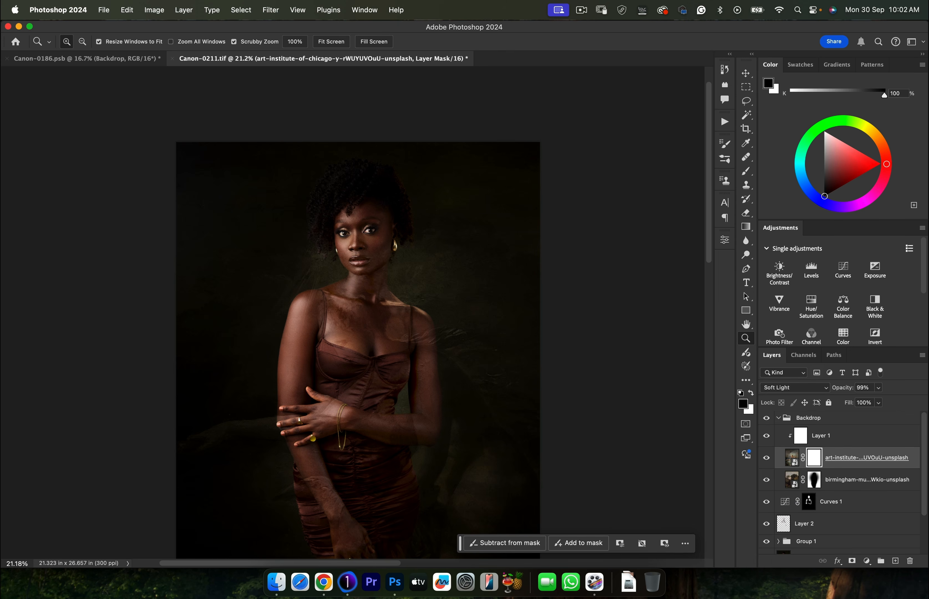
Paint black at 75% flow on the art-institute mask to remove the painting's texture from the woman's body and dress.
{"action": "scroll", "coordinate": [359, 312], "scroll_direction": "down", "scroll_amount": 5}
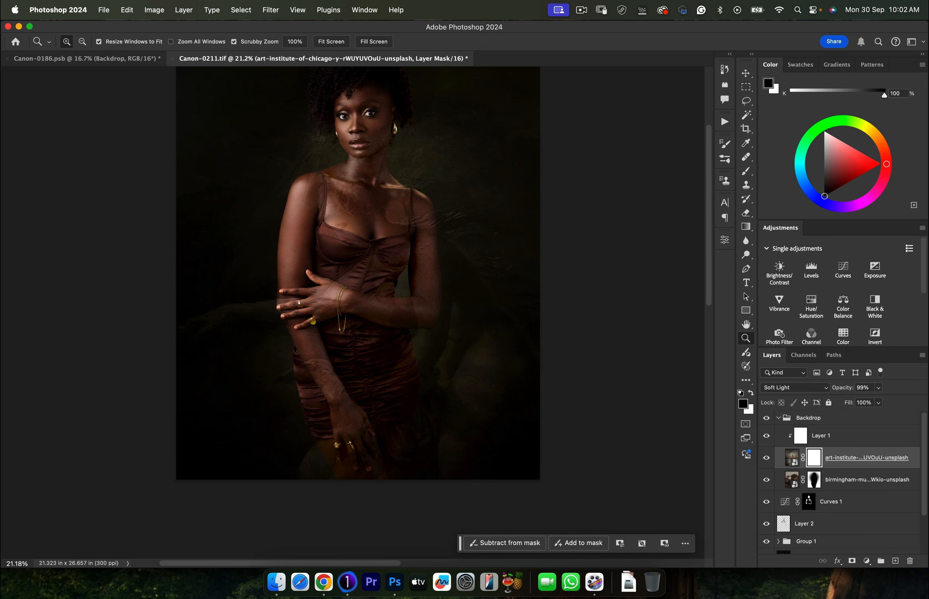
{"action": "key", "text": "b"}
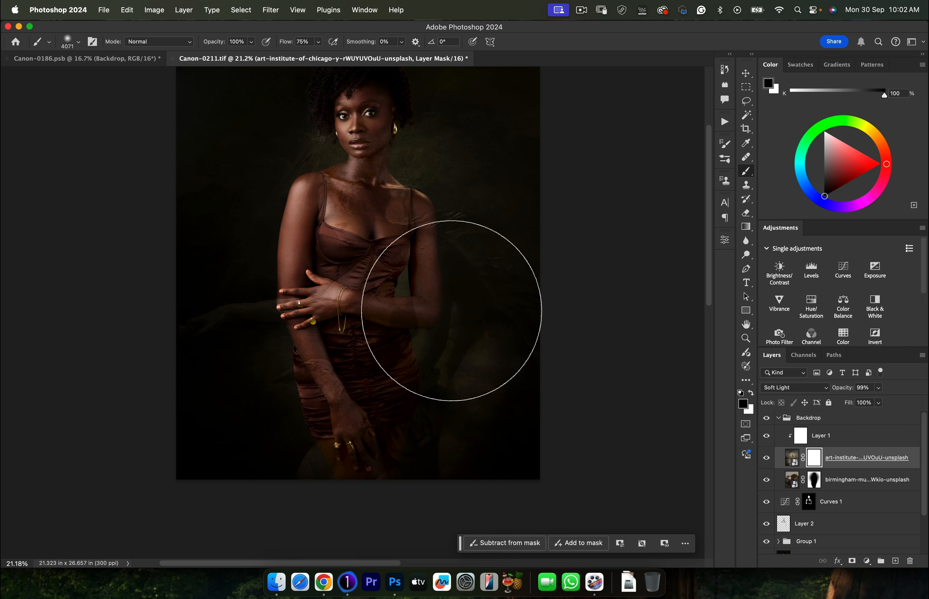
{"action": "left_click", "coordinate": [355, 279]}
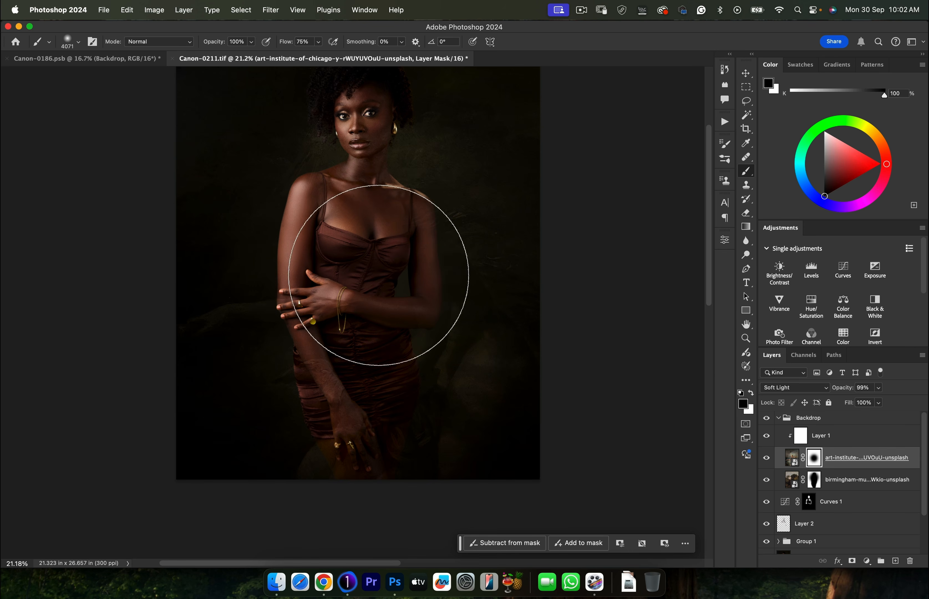
{"action": "mouse_move", "coordinate": [372, 367]}
{"action": "left_mouse_down"}
{"action": "mouse_move", "coordinate": [373, 392]}
{"action": "mouse_move", "coordinate": [381, 239]}
{"action": "left_mouse_up"}
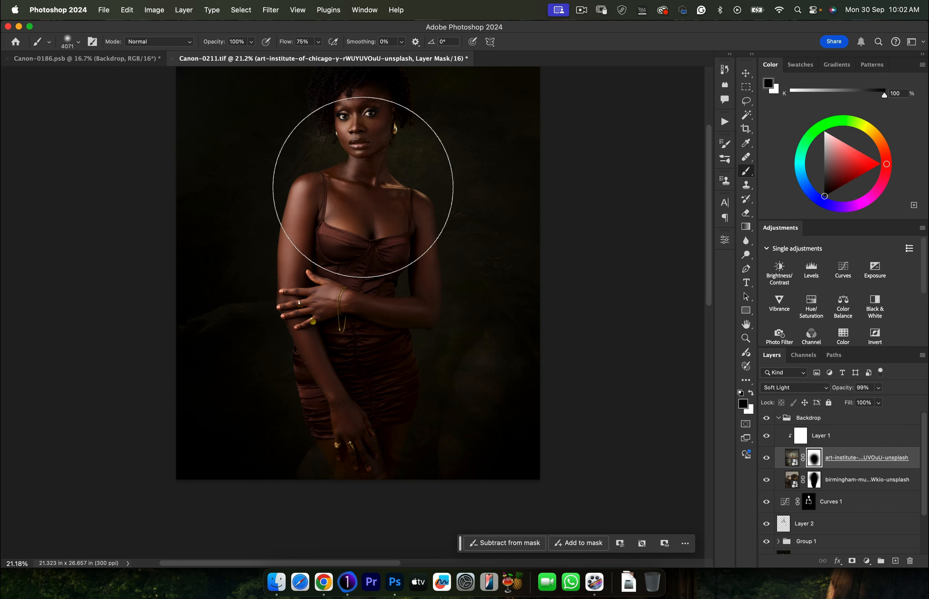
Lower the brush flow to 23%, soften the painting's texture around the woman on the art-institute mask, and reduce the brush size.
{"action": "left_click_drag", "start_coordinate": [286, 41], "coordinate": [266, 41]}
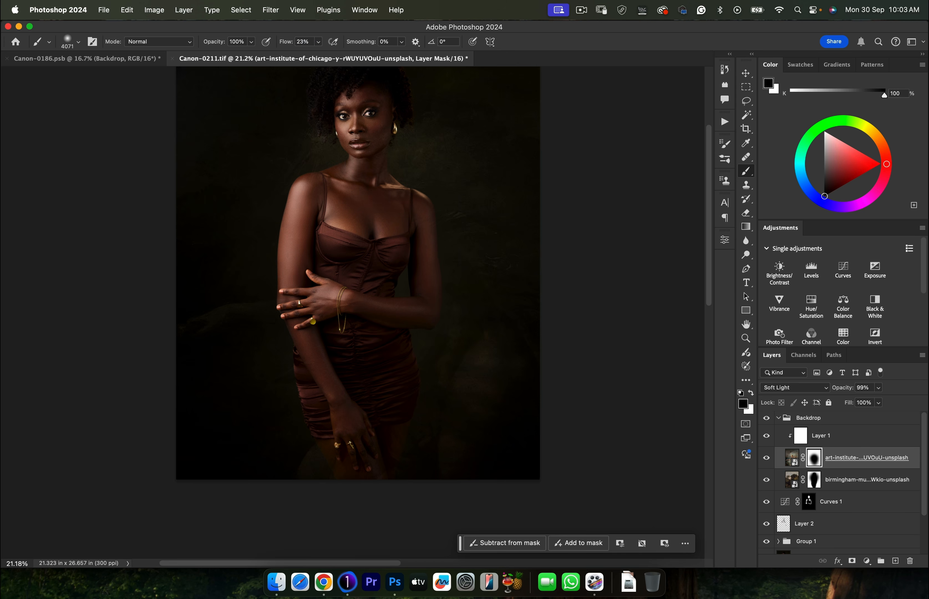
{"action": "mouse_move", "coordinate": [239, 310]}
{"action": "left_mouse_down"}
{"action": "mouse_move", "coordinate": [224, 374]}
{"action": "mouse_move", "coordinate": [203, 400]}
{"action": "mouse_move", "coordinate": [186, 372]}
{"action": "left_mouse_up"}
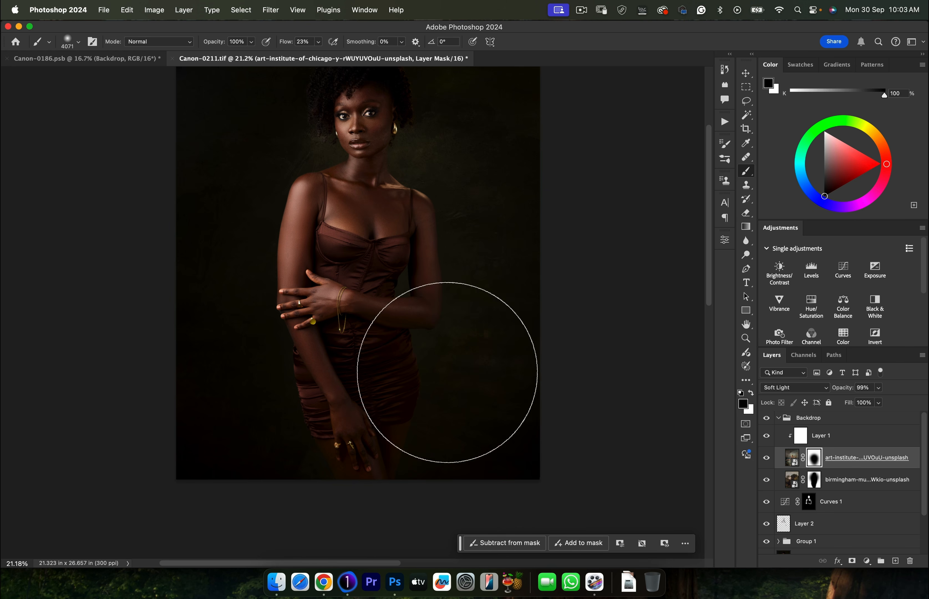
{"action": "scroll", "coordinate": [447, 367], "scroll_direction": "up", "scroll_amount": 5}
{"action": "mouse_move", "coordinate": [451, 304]}
{"action": "left_mouse_down"}
{"action": "mouse_move", "coordinate": [363, 270]}
{"action": "mouse_move", "coordinate": [374, 273]}
{"action": "left_mouse_up"}
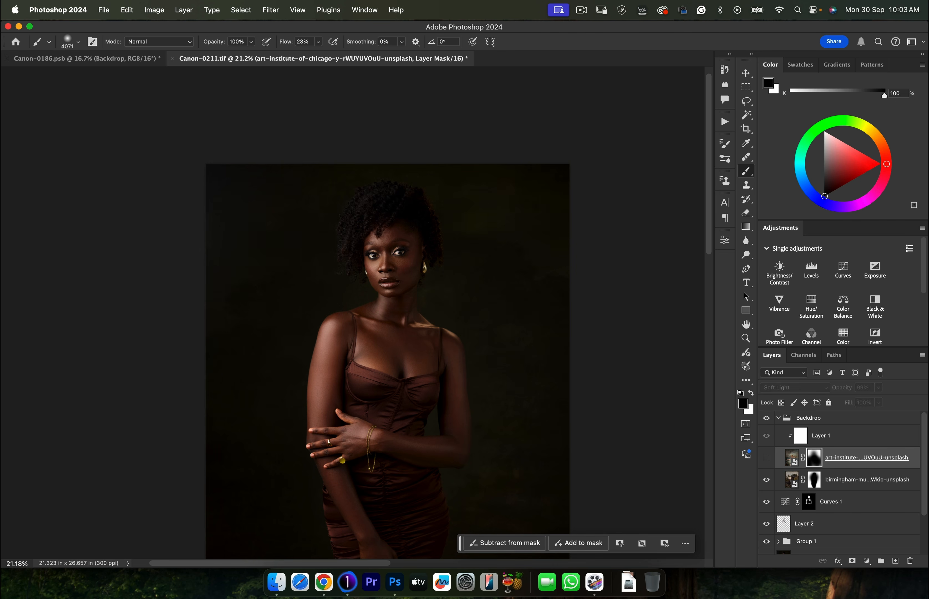
{"action": "key", "text": "bracketleft"}
{"action": "key", "text": "bracketleft"}
{"action": "key", "text": "bracketleft"}
{"action": "key", "text": "bracketleft"}
{"action": "key", "text": "bracketleft"}
{"action": "key", "text": "bracketleft"}
{"action": "key", "text": "bracketleft"}
{"action": "key", "text": "bracketleft"}
{"action": "key", "text": "bracketleft"}
{"action": "key", "text": "bracketleft"}
{"action": "key", "text": "bracketleft"}
{"action": "key", "text": "bracketleft"}
Collapse the Backdrop group and compare the whole portrait with and without it.
{"action": "key", "text": "z"}
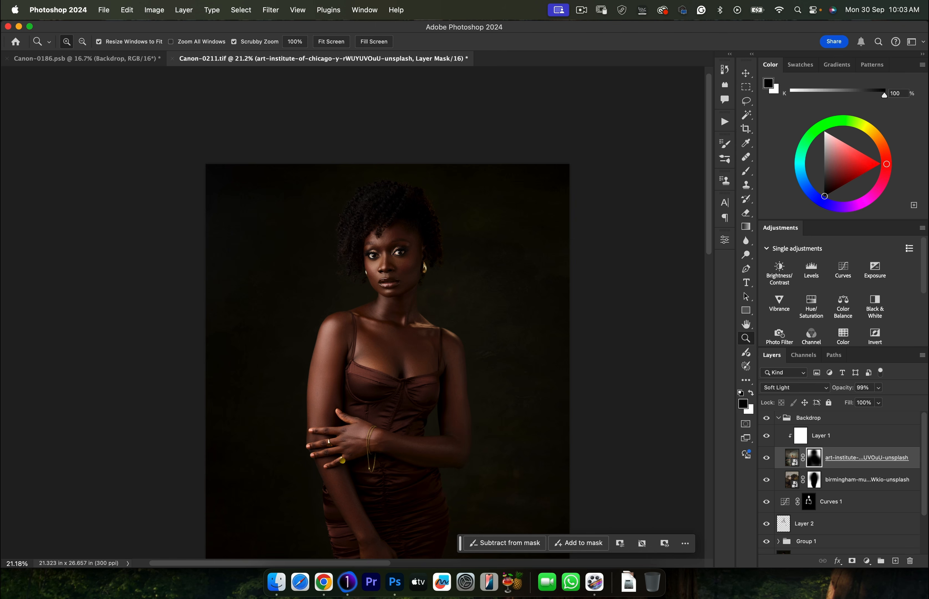
{"action": "left_click_drag", "start_coordinate": [387, 338], "coordinate": [367, 337]}
{"action": "left_click", "coordinate": [779, 417]}
{"action": "left_click", "coordinate": [766, 418]}
{"action": "left_click", "coordinate": [767, 418]}
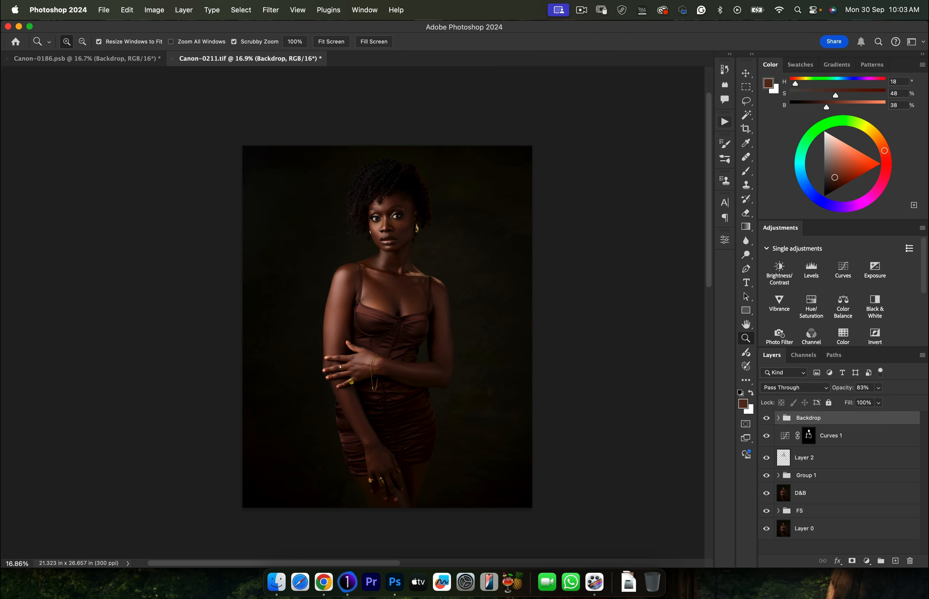
Run the Colour Grade action from the Phloshop Individual Actions set and expand the resulting Colour Grade group.
{"action": "left_click", "coordinate": [724, 122]}
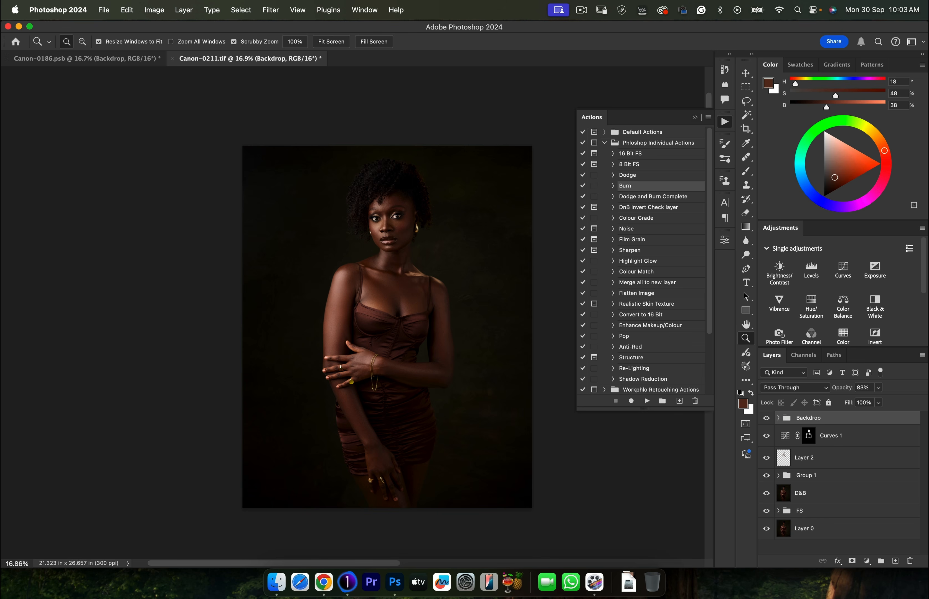
{"action": "left_click", "coordinate": [636, 218]}
{"action": "left_click", "coordinate": [647, 401]}
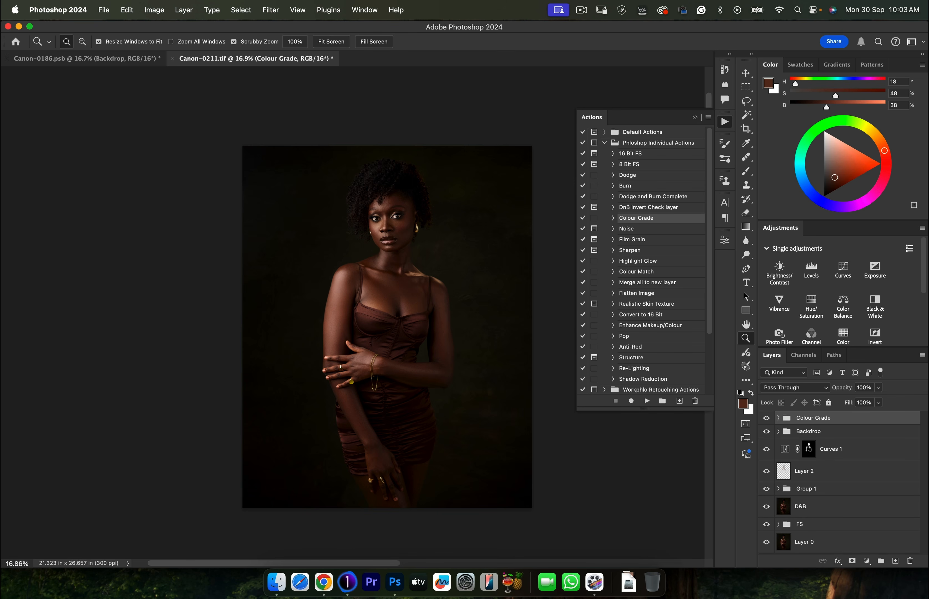
{"action": "left_click", "coordinate": [779, 417]}
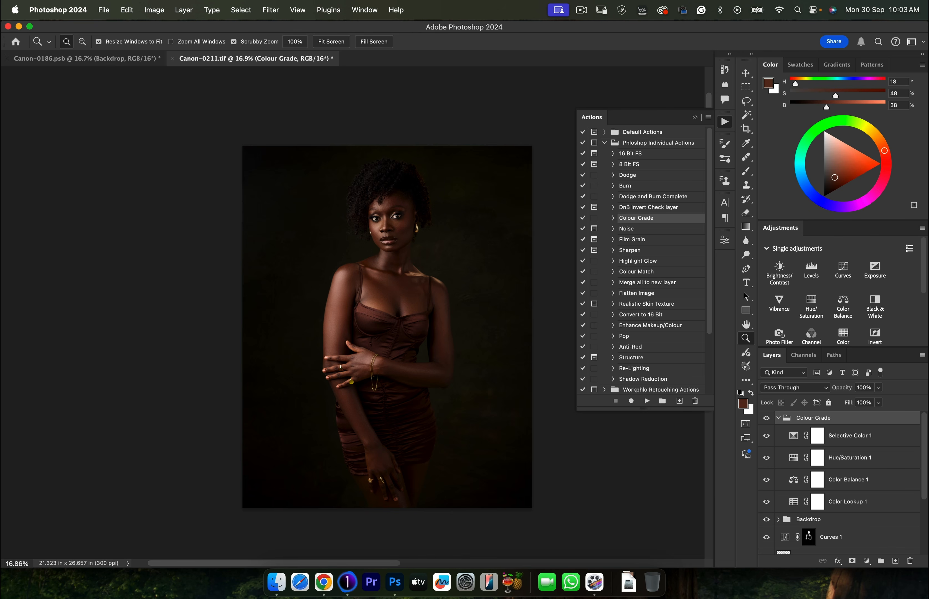
Set the Shadows of the Color Balance 1 layer to Cyan-Red -1, Magenta-Green -1 and Yellow-Blue -3.
{"action": "left_click", "coordinate": [847, 501]}
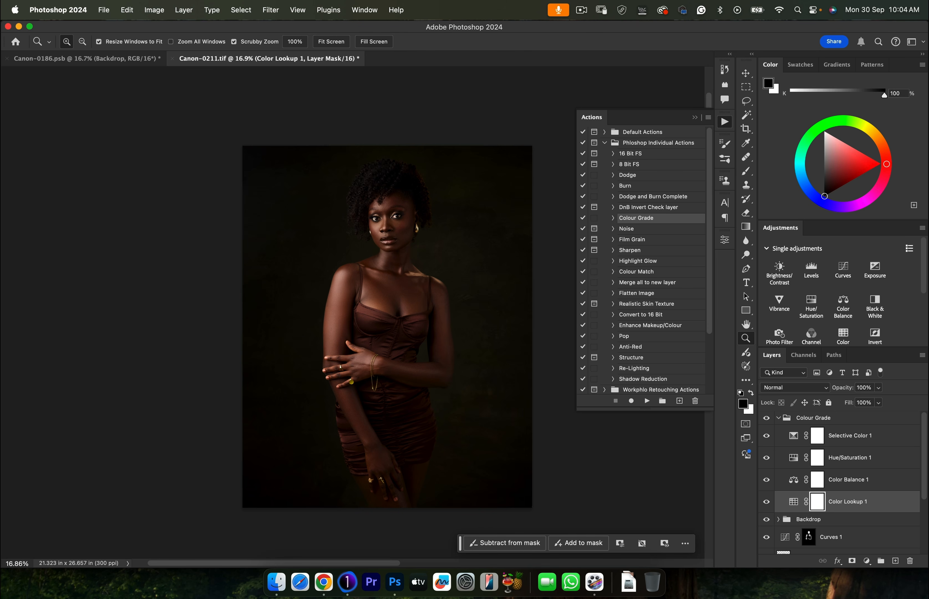
{"action": "left_click", "coordinate": [790, 479]}
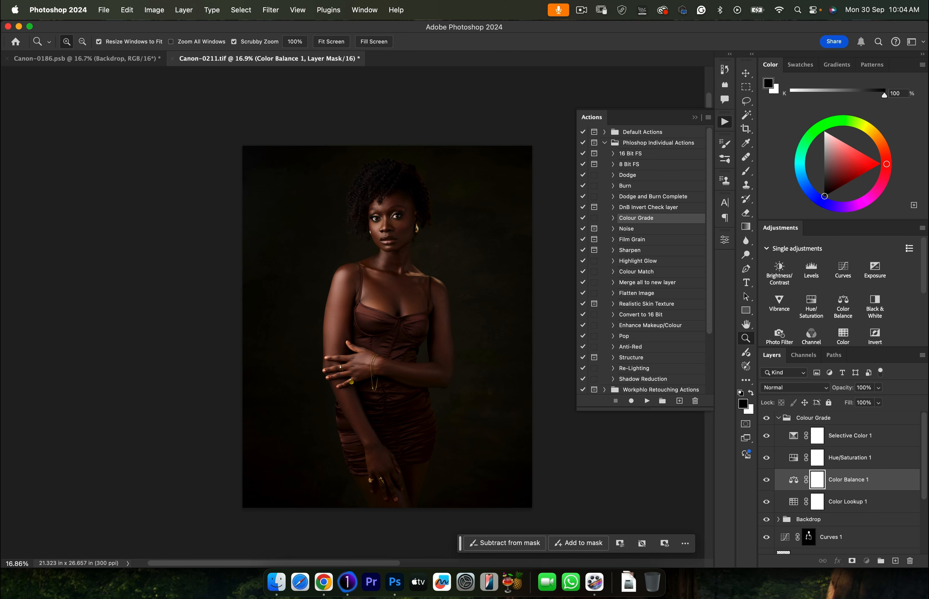
{"action": "double_click", "coordinate": [793, 479]}
{"action": "left_click", "coordinate": [640, 271]}
{"action": "left_click", "coordinate": [632, 258]}
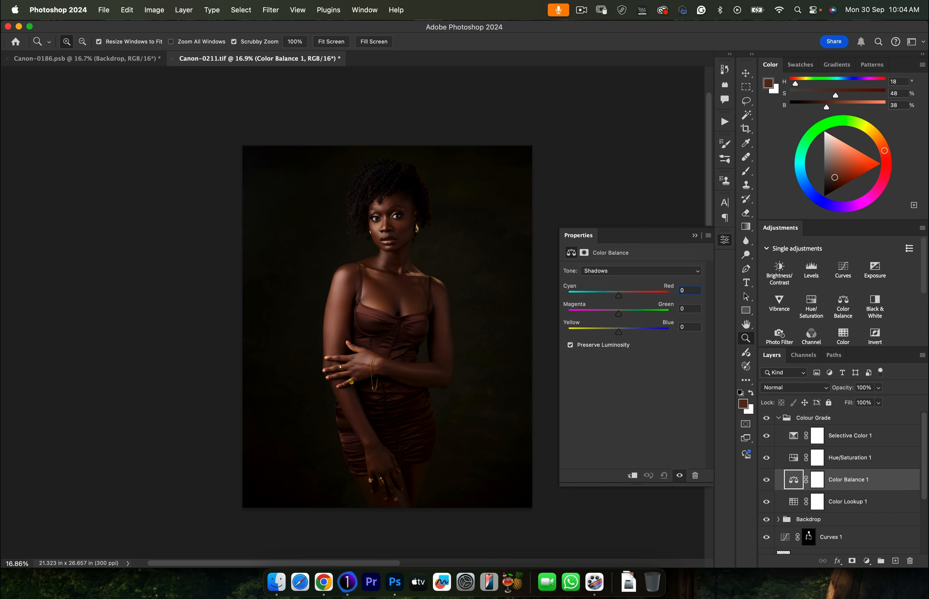
{"action": "key", "text": "Down"}
{"action": "key", "text": "Down"}
{"action": "key", "text": "Down"}
{"action": "key", "text": "Down"}
{"action": "key", "text": "Up"}
{"action": "type", "text": "-40"}
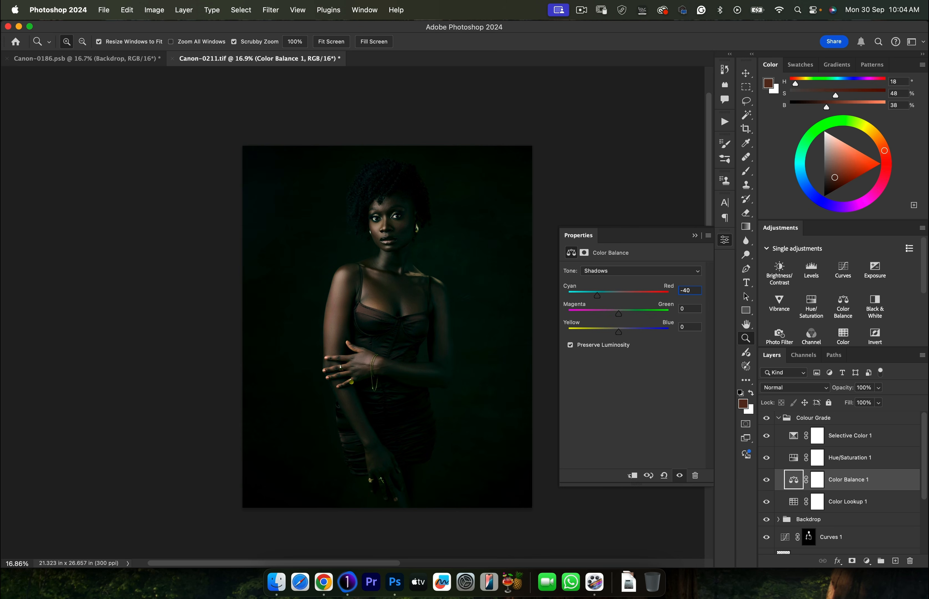
{"action": "key", "text": "super+z"}
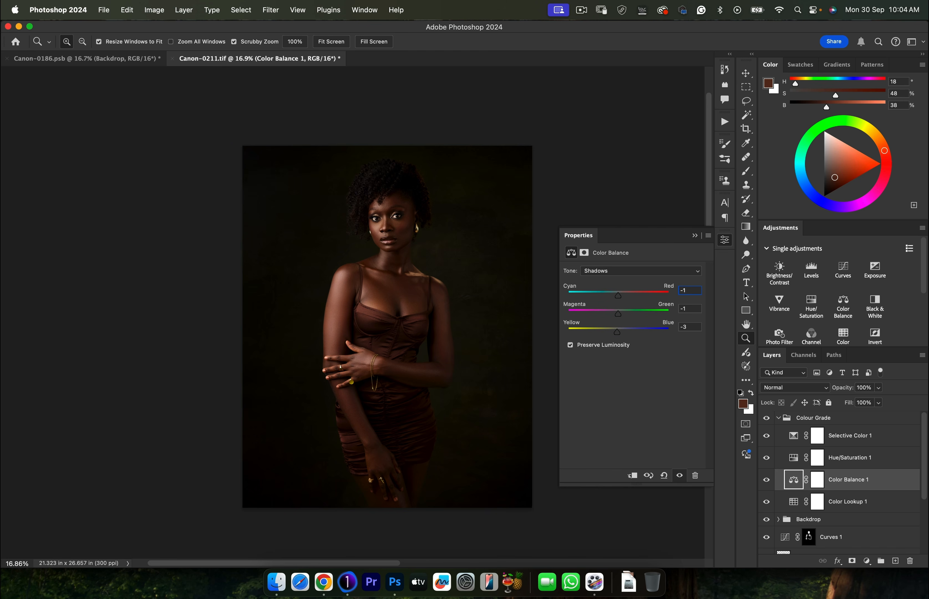
Shift the Midtones of Color Balance 1 slightly toward cyan, with Magenta-Green at -3 and Yellow-Blue at +3.
{"action": "left_click", "coordinate": [640, 271]}
{"action": "left_click", "coordinate": [602, 282]}
{"action": "left_click_drag", "start_coordinate": [619, 296], "coordinate": [615, 296]}
{"action": "mouse_move", "coordinate": [619, 331]}
{"action": "left_mouse_down"}
{"action": "mouse_move", "coordinate": [652, 332]}
{"action": "mouse_move", "coordinate": [621, 332]}
{"action": "left_mouse_up"}
Nudge the Highlights of Color Balance 1 slightly toward blue, green and red, and compare the image with and without the layer.
{"action": "left_click", "coordinate": [640, 270]}
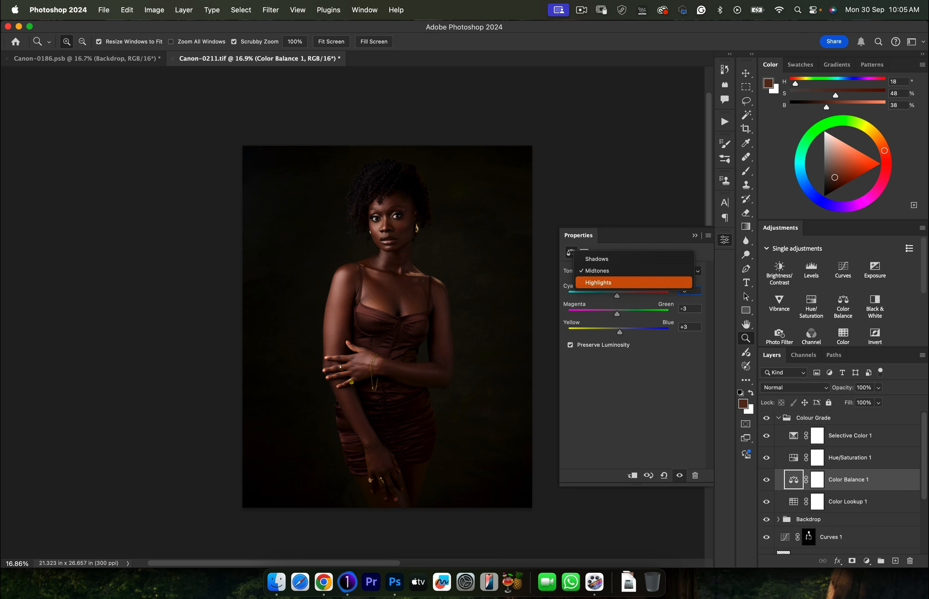
{"action": "left_click", "coordinate": [598, 283]}
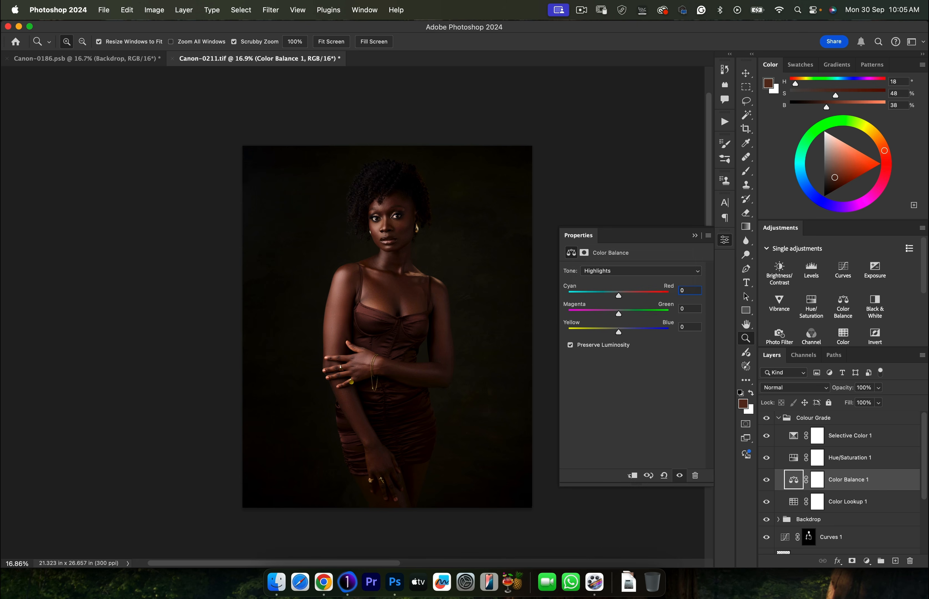
{"action": "left_click_drag", "start_coordinate": [619, 332], "coordinate": [622, 332]}
{"action": "left_click_drag", "start_coordinate": [619, 313], "coordinate": [621, 314]}
{"action": "left_click_drag", "start_coordinate": [618, 296], "coordinate": [620, 296]}
{"action": "key", "text": "super+comma"}
{"action": "key", "text": "super+comma"}
{"action": "key", "text": "super+comma"}
{"action": "key", "text": "super+comma"}
Move Selective Color 1 below Hue/Saturation 1 and set its Blacks to Cyan -1%, Magenta -1% and Yellow -3%.
{"action": "left_click_drag", "start_coordinate": [847, 435], "coordinate": [848, 462]}
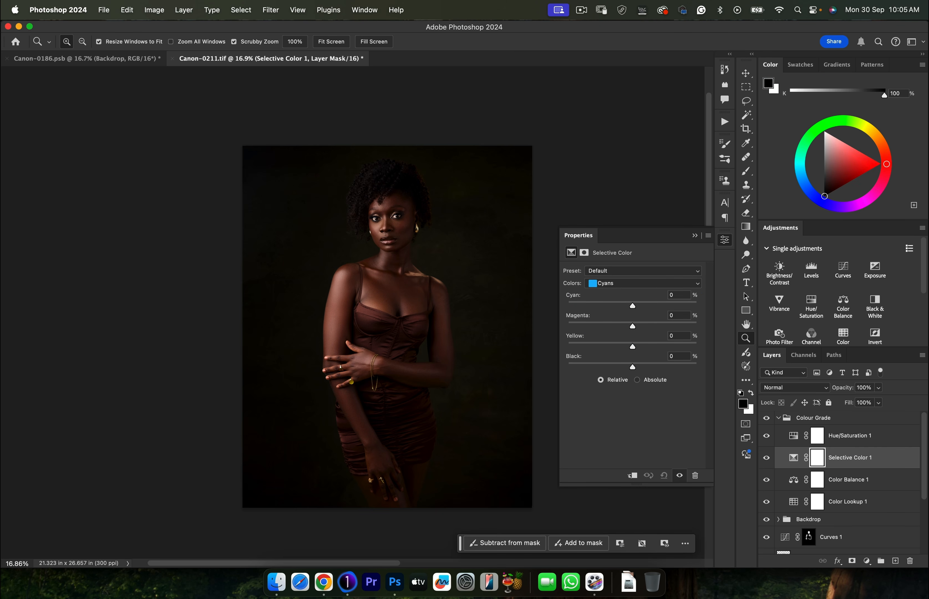
{"action": "left_click", "coordinate": [643, 283]}
{"action": "left_click", "coordinate": [640, 323]}
{"action": "left_click_drag", "start_coordinate": [633, 346], "coordinate": [631, 346]}
{"action": "left_click_drag", "start_coordinate": [632, 326], "coordinate": [631, 325]}
{"action": "left_click_drag", "start_coordinate": [632, 306], "coordinate": [631, 306]}
Adjust the Neutrals of Selective Color 1 with slightly more cyan, Magenta -1% and Yellow +1%.
{"action": "left_click", "coordinate": [644, 283]}
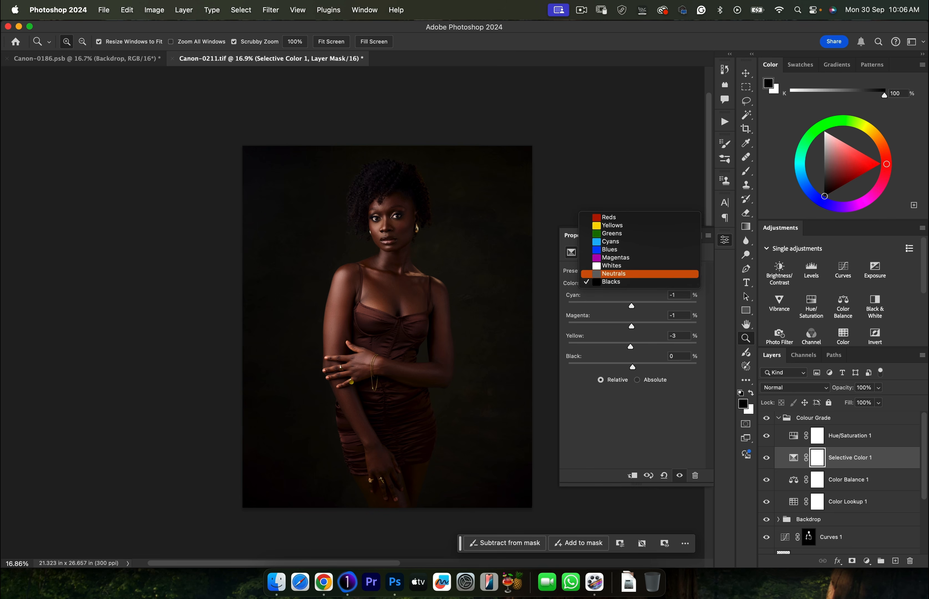
{"action": "left_click", "coordinate": [644, 274]}
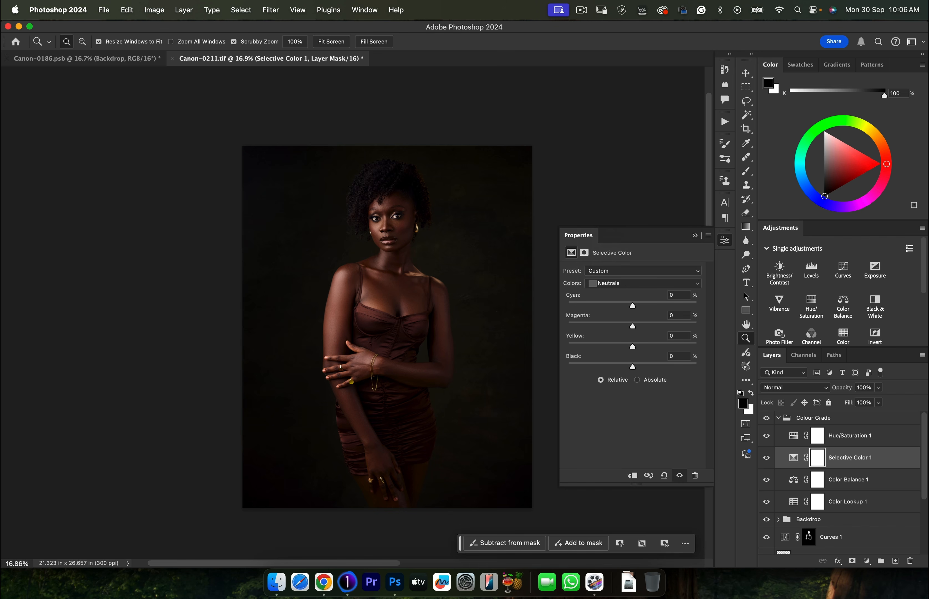
{"action": "left_click_drag", "start_coordinate": [632, 305], "coordinate": [633, 305]}
{"action": "left_click_drag", "start_coordinate": [633, 326], "coordinate": [632, 326]}
{"action": "mouse_move", "coordinate": [633, 346]}
{"action": "left_mouse_down"}
{"action": "mouse_move", "coordinate": [659, 346]}
{"action": "mouse_move", "coordinate": [593, 347]}
{"action": "mouse_move", "coordinate": [659, 346]}
{"action": "mouse_move", "coordinate": [614, 347]}
{"action": "mouse_move", "coordinate": [641, 346]}
{"action": "mouse_move", "coordinate": [625, 346]}
{"action": "mouse_move", "coordinate": [633, 347]}
{"action": "left_mouse_up"}
Fine-tune the Whites of Selective Color 1 slightly and open the Hue/Saturation 1 settings.
{"action": "left_click", "coordinate": [643, 283]}
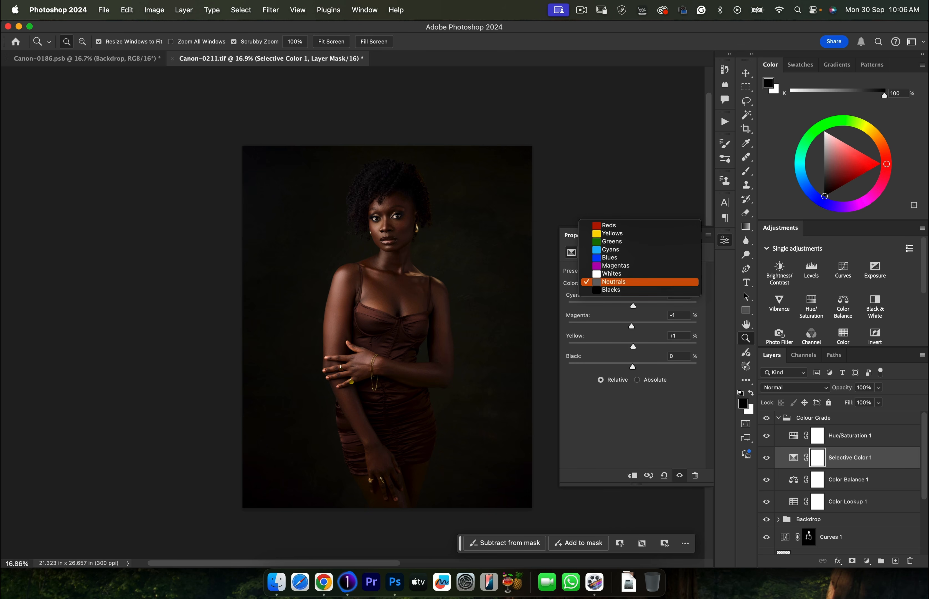
{"action": "left_click", "coordinate": [641, 275]}
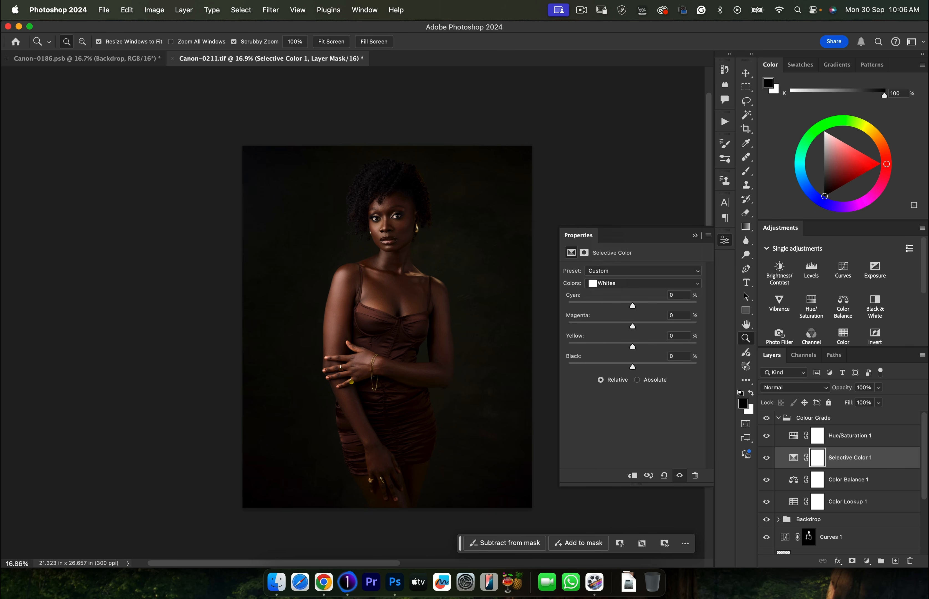
{"action": "mouse_move", "coordinate": [632, 326]}
{"action": "left_mouse_down"}
{"action": "mouse_move", "coordinate": [623, 326]}
{"action": "mouse_move", "coordinate": [646, 326]}
{"action": "mouse_move", "coordinate": [626, 326]}
{"action": "mouse_move", "coordinate": [634, 306]}
{"action": "left_mouse_up"}
{"action": "left_click", "coordinate": [850, 435]}
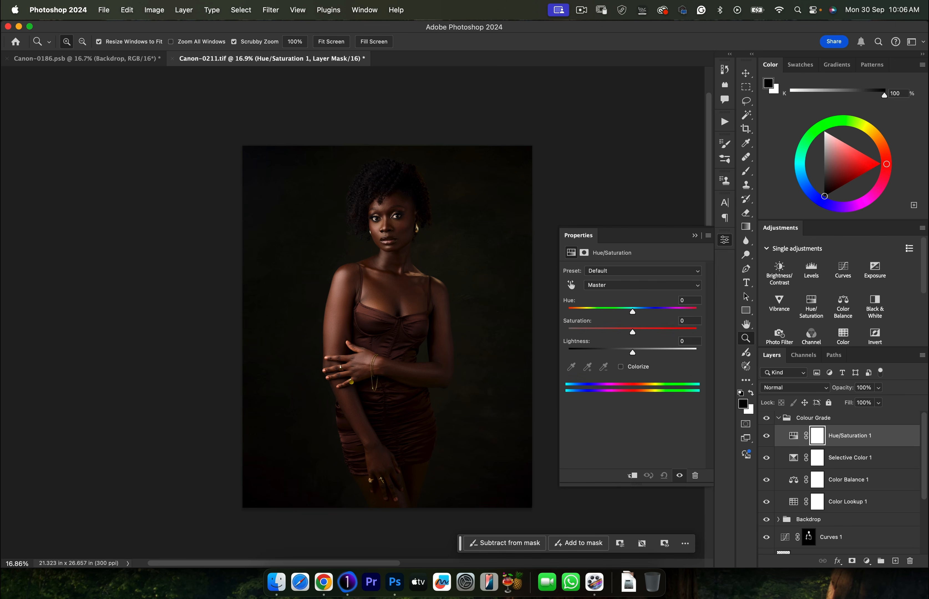
Slightly lower the saturation and lightness of the Reds in Hue/Saturation 1, checking the image with and without the layer.
{"action": "left_click", "coordinate": [643, 284]}
{"action": "left_click", "coordinate": [625, 296]}
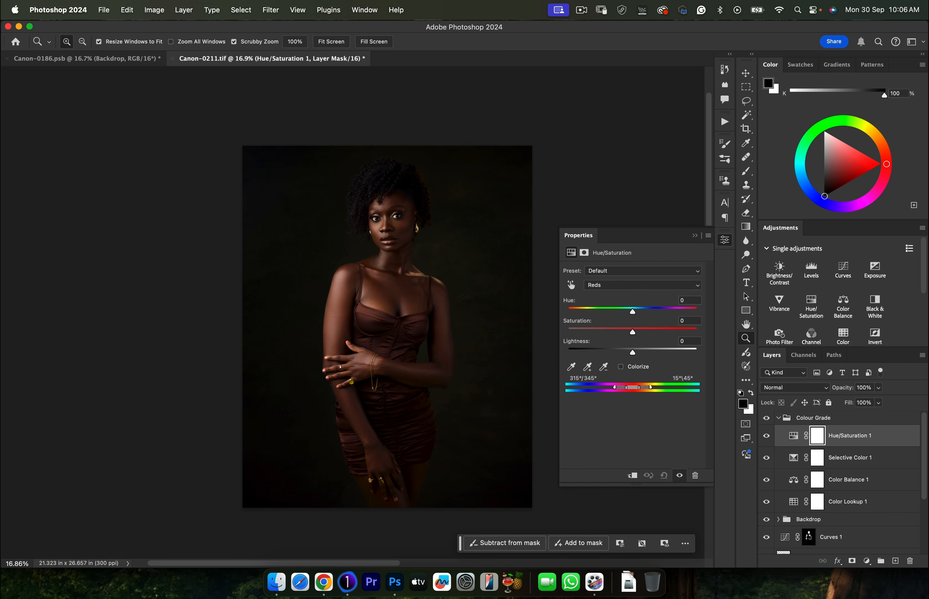
{"action": "left_click_drag", "start_coordinate": [632, 332], "coordinate": [627, 332]}
{"action": "key", "text": "super+comma"}
{"action": "key", "text": "super+comma"}
{"action": "left_click_drag", "start_coordinate": [632, 352], "coordinate": [629, 352]}
Set the Yellows of Hue/Saturation 1 to Saturation -9 and Lightness -14, and compare the image with and without the layer.
{"action": "left_click", "coordinate": [643, 284]}
{"action": "left_click", "coordinate": [602, 296]}
{"action": "left_click_drag", "start_coordinate": [633, 332], "coordinate": [626, 332]}
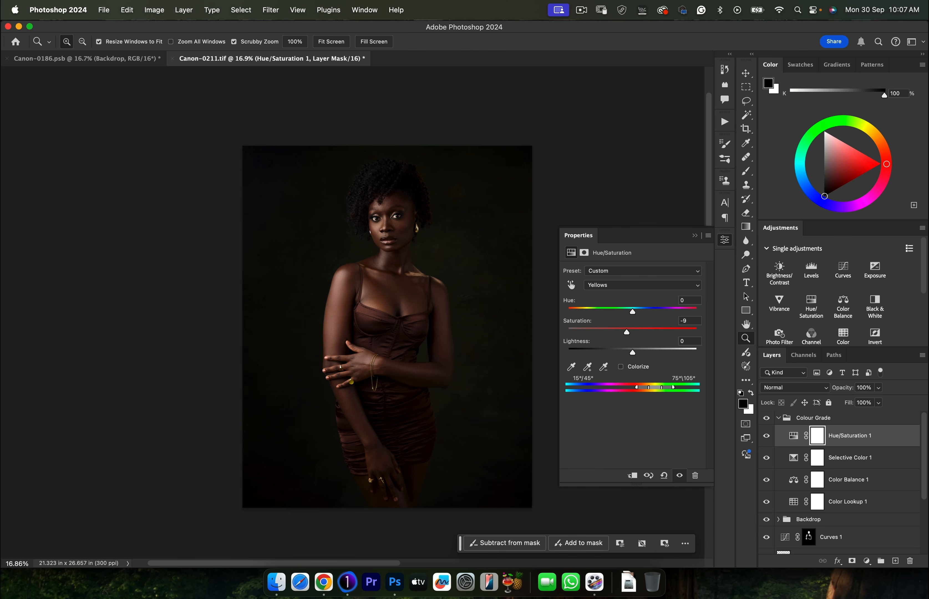
{"action": "mouse_move", "coordinate": [632, 352]}
{"action": "left_mouse_down"}
{"action": "mouse_move", "coordinate": [677, 352]}
{"action": "mouse_move", "coordinate": [606, 353]}
{"action": "mouse_move", "coordinate": [666, 352]}
{"action": "mouse_move", "coordinate": [623, 353]}
{"action": "left_mouse_up"}
{"action": "left_click", "coordinate": [767, 436]}
{"action": "left_click", "coordinate": [766, 437]}
{"action": "left_click", "coordinate": [767, 436]}
{"action": "left_click", "coordinate": [767, 436]}
{"action": "left_click", "coordinate": [767, 437]}
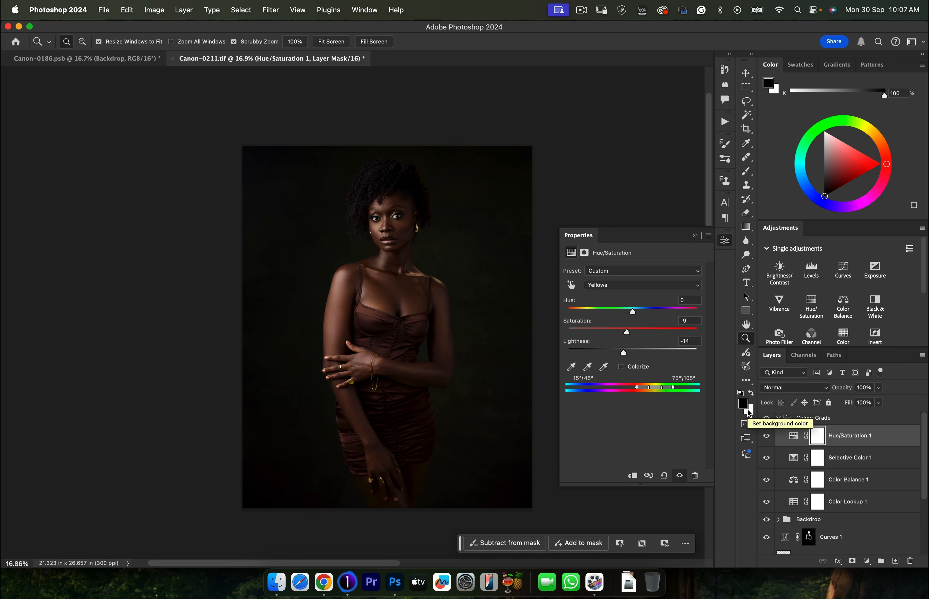
Set the Magentas hue of Hue/Saturation 1 to -15 and compare the image with and without the layer.
{"action": "left_click", "coordinate": [642, 285]}
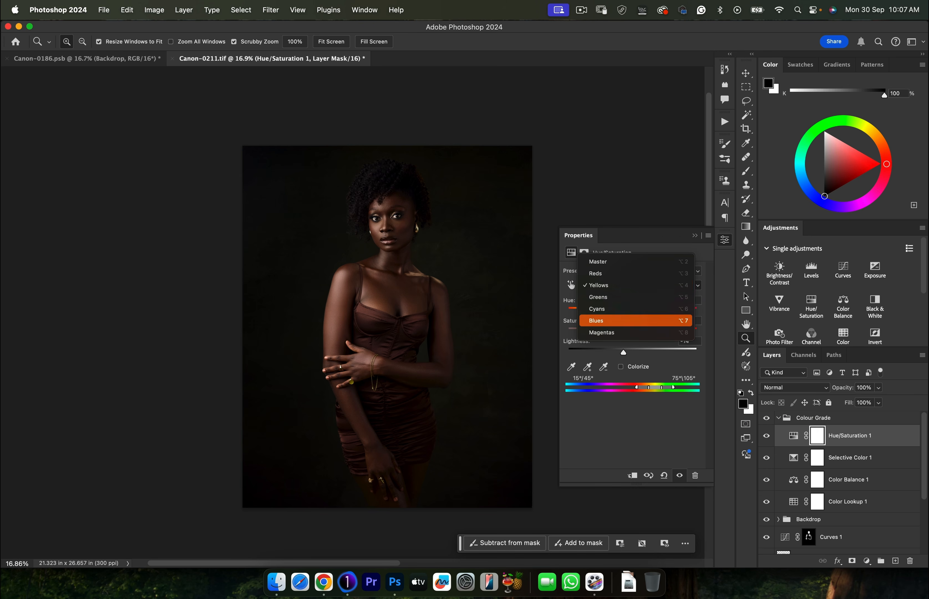
{"action": "key", "text": "Return"}
{"action": "mouse_move", "coordinate": [633, 312]}
{"action": "left_mouse_down"}
{"action": "mouse_move", "coordinate": [606, 311]}
{"action": "mouse_move", "coordinate": [652, 312]}
{"action": "mouse_move", "coordinate": [585, 311]}
{"action": "mouse_move", "coordinate": [623, 312]}
{"action": "left_mouse_up"}
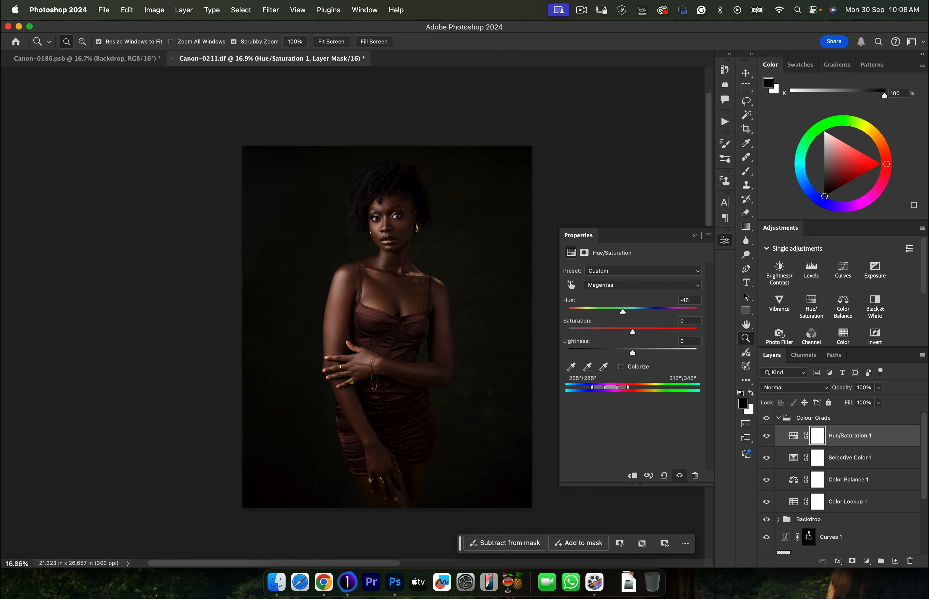
{"action": "left_click", "coordinate": [766, 435]}
{"action": "left_click", "coordinate": [767, 436]}
{"action": "left_click", "coordinate": [766, 436]}
{"action": "left_click", "coordinate": [766, 435]}
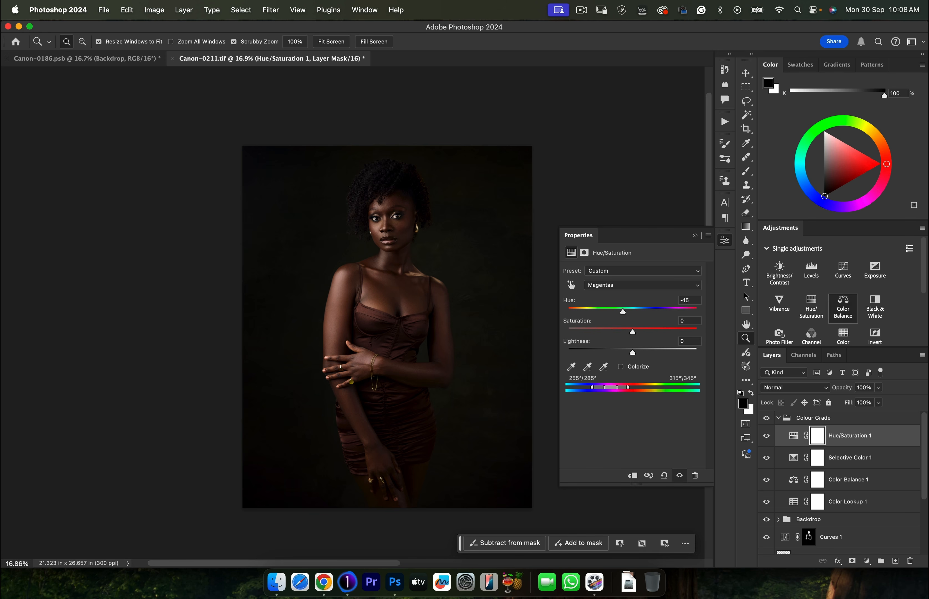
Add a second Color Balance layer above Hue/Saturation 1 and nudge its Midtones slightly toward red and magenta.
{"action": "left_click", "coordinate": [844, 307]}
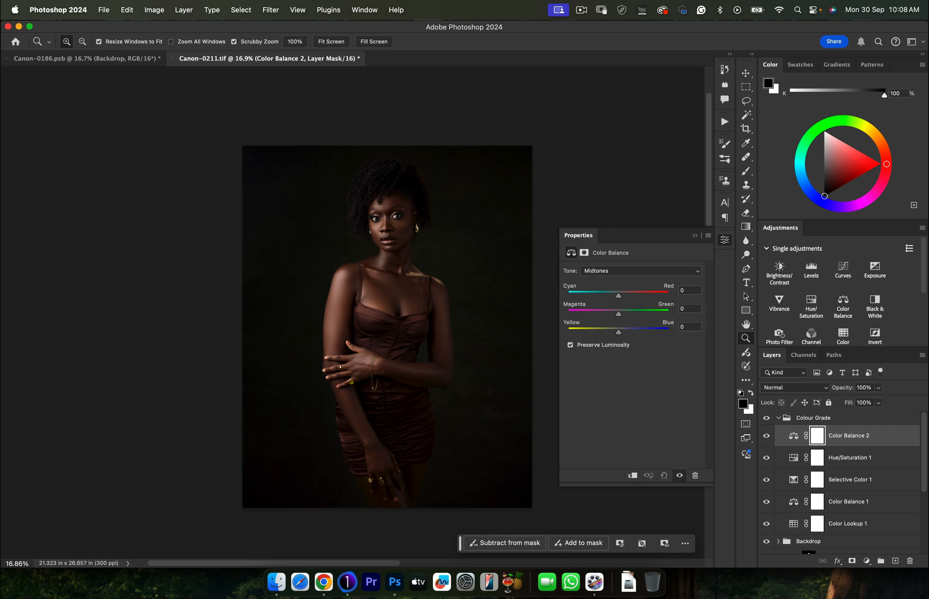
{"action": "left_click_drag", "start_coordinate": [618, 295], "coordinate": [621, 295]}
{"action": "left_click_drag", "start_coordinate": [620, 296], "coordinate": [619, 296]}
{"action": "left_click_drag", "start_coordinate": [618, 313], "coordinate": [616, 314]}
{"action": "left_click_drag", "start_coordinate": [619, 332], "coordinate": [619, 332]}
Set the Highlights of Color Balance 2 to Red +4, Green +6 and Yellow -11, and compare with the Colour Grade group hidden.
{"action": "left_click", "coordinate": [640, 271]}
{"action": "left_click", "coordinate": [640, 283]}
{"action": "left_click_drag", "start_coordinate": [618, 333], "coordinate": [612, 332]}
{"action": "left_click_drag", "start_coordinate": [612, 332], "coordinate": [622, 313]}
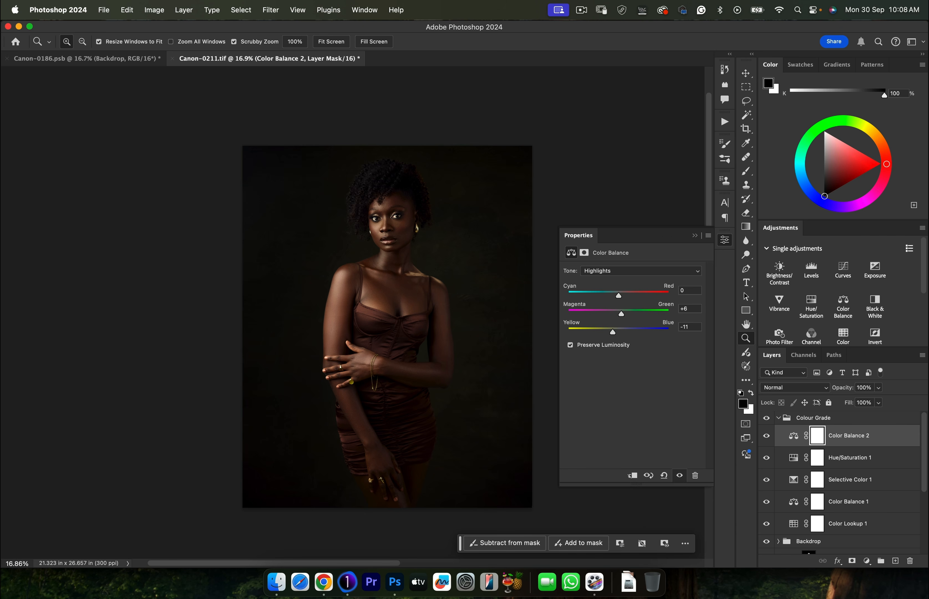
{"action": "left_click_drag", "start_coordinate": [618, 296], "coordinate": [620, 296]}
{"action": "left_click", "coordinate": [766, 418]}
{"action": "left_click", "coordinate": [766, 418]}
{"action": "left_click", "coordinate": [766, 418]}
{"action": "left_click", "coordinate": [766, 418]}
Add a second Selective Color layer with Whites slightly lower in cyan and yellow and higher in black, and compare the collapsed Colour Grade group.
{"action": "scroll", "coordinate": [844, 297], "scroll_direction": "down", "scroll_amount": 4}
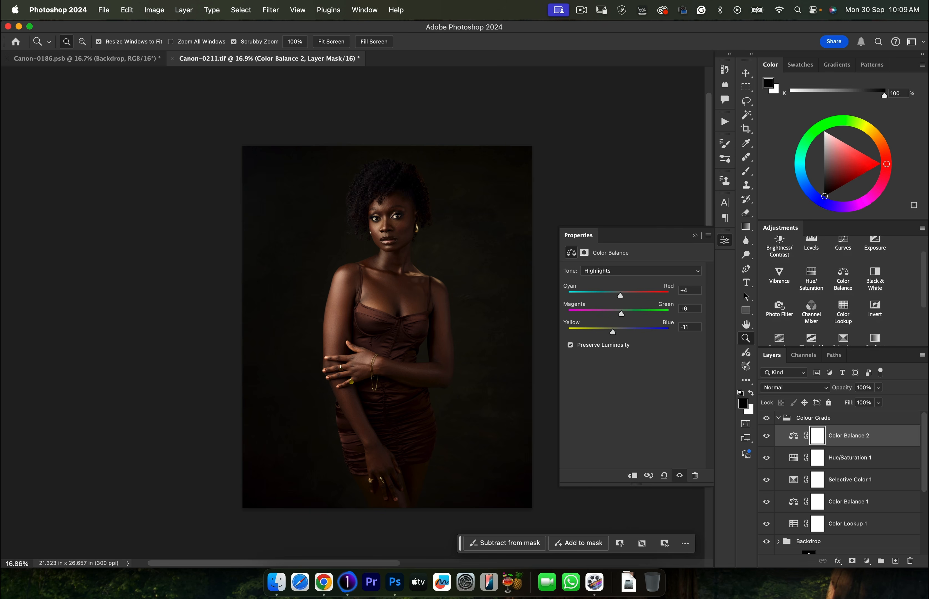
{"action": "left_click", "coordinate": [844, 307]}
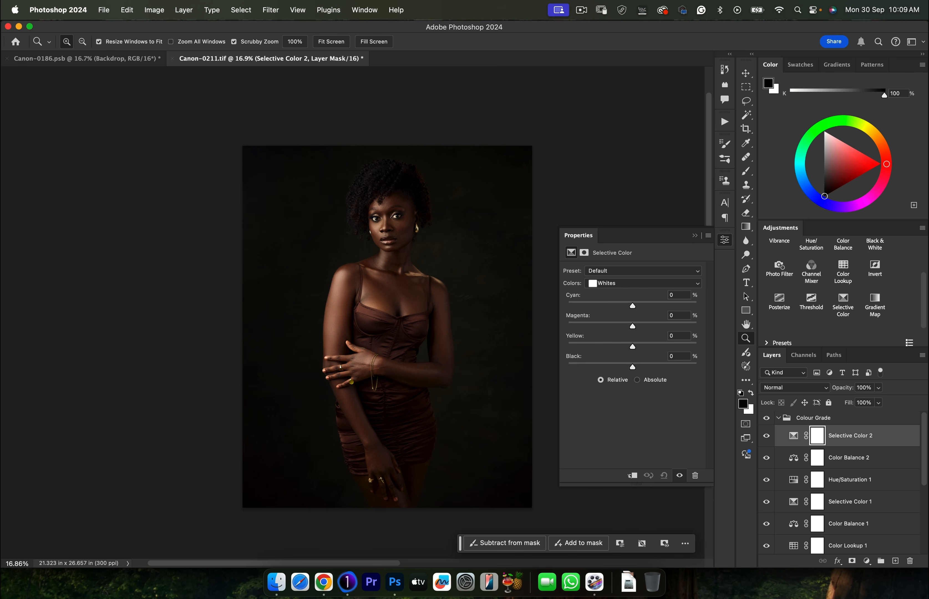
{"action": "left_click_drag", "start_coordinate": [632, 306], "coordinate": [630, 306]}
{"action": "left_click_drag", "start_coordinate": [633, 347], "coordinate": [630, 347]}
{"action": "left_click_drag", "start_coordinate": [633, 367], "coordinate": [636, 367]}
{"action": "left_click", "coordinate": [779, 417]}
{"action": "left_click", "coordinate": [767, 418]}
{"action": "left_click", "coordinate": [766, 417]}
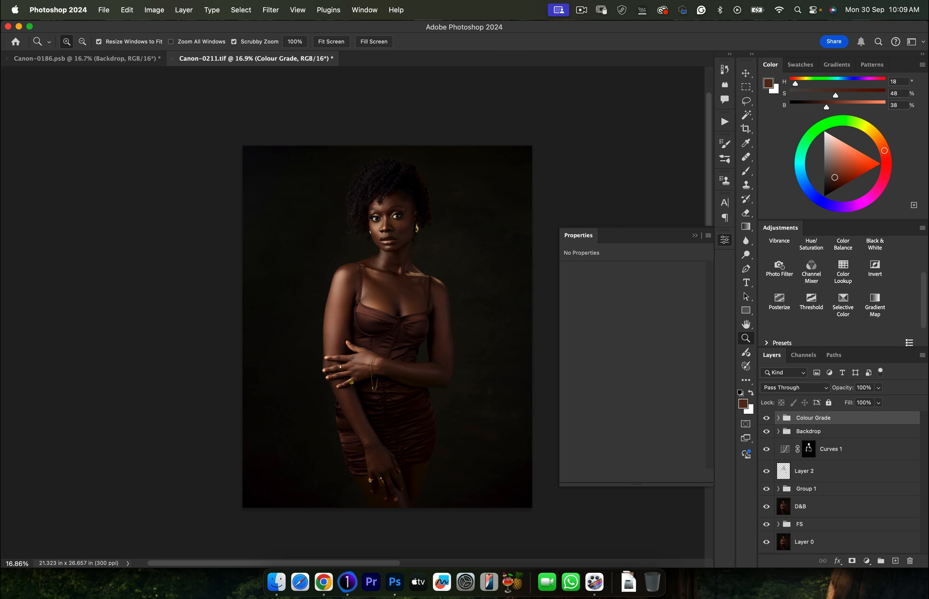
Add a Levels layer above the Colour Grade group with input levels 2 and 243, and compare the image with and without it.
{"action": "scroll", "coordinate": [875, 248], "scroll_direction": "up", "scroll_amount": 2}
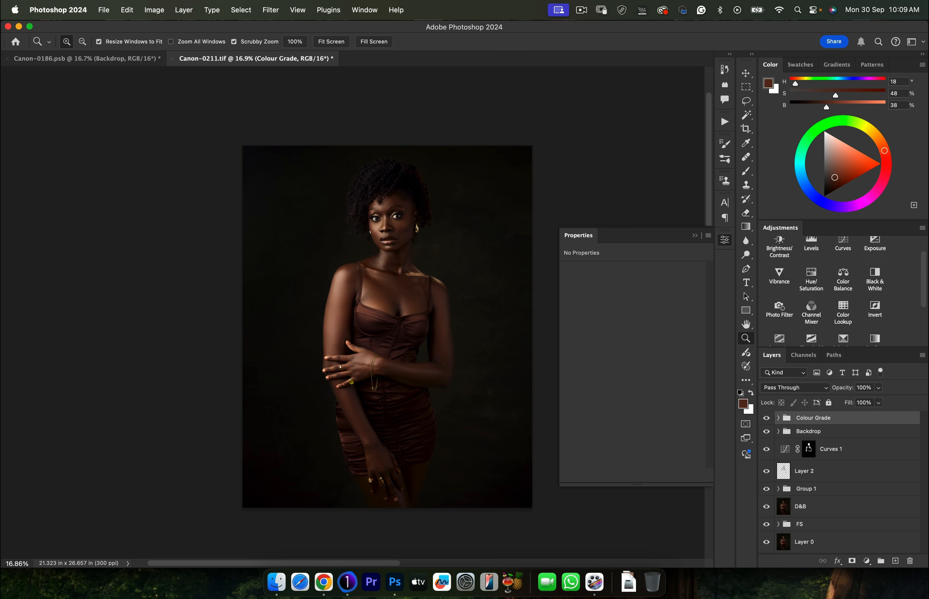
{"action": "scroll", "coordinate": [811, 258], "scroll_direction": "up", "scroll_amount": 1}
{"action": "left_click", "coordinate": [811, 259]}
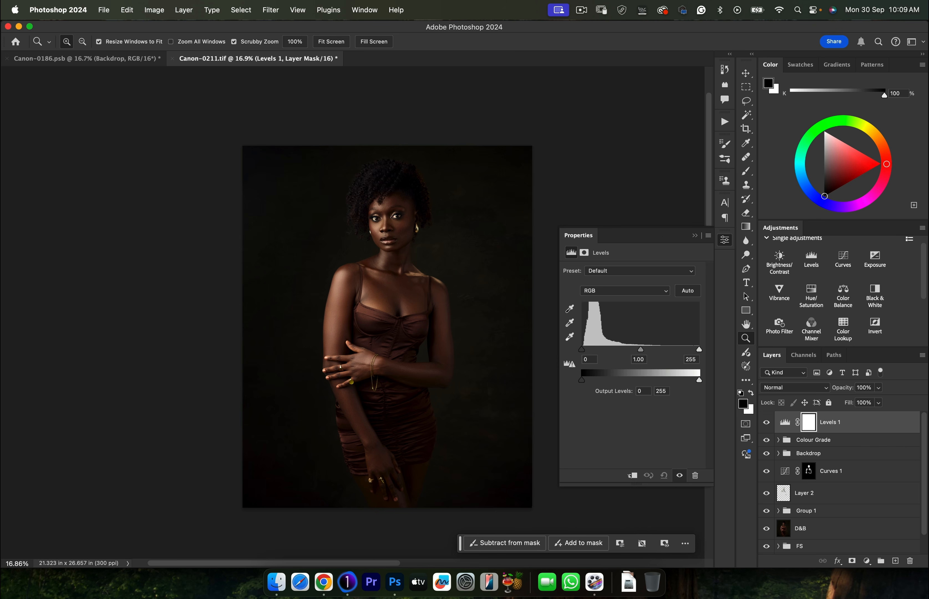
{"action": "left_click_drag", "start_coordinate": [582, 348], "coordinate": [582, 349]}
{"action": "left_click_drag", "start_coordinate": [699, 348], "coordinate": [692, 349]}
{"action": "left_click", "coordinate": [766, 422]}
{"action": "left_click", "coordinate": [766, 422]}
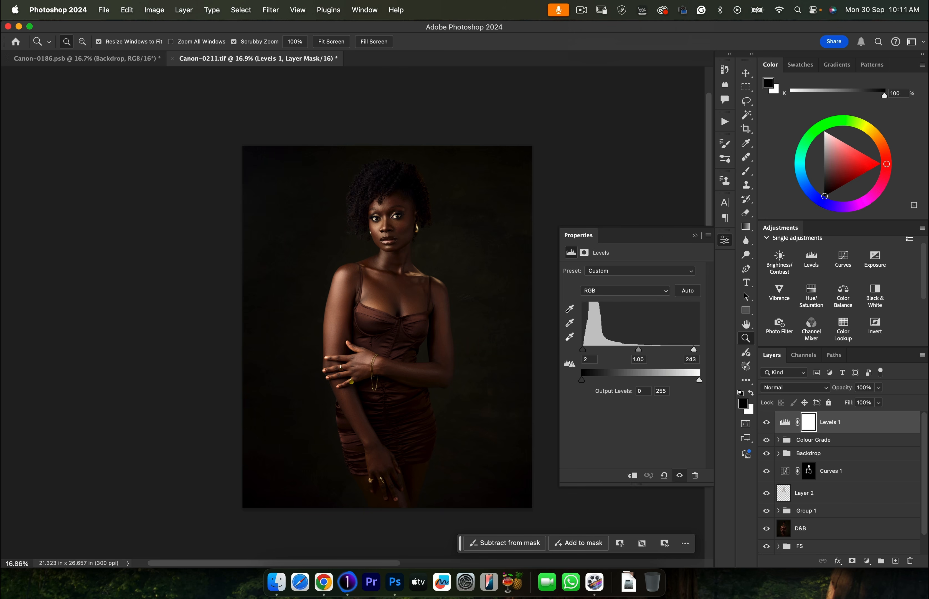
Add a new layer in Color blend mode above Levels 1 and sample the dark backdrop colour beside the subject for the Brush.
{"action": "left_click_drag", "start_coordinate": [410, 211], "coordinate": [397, 195]}
{"action": "left_click", "coordinate": [694, 236]}
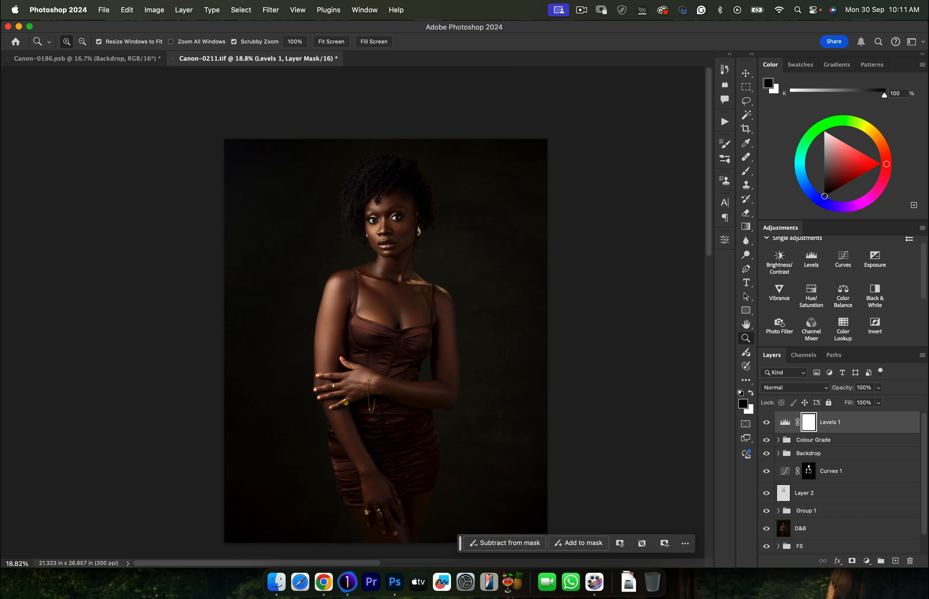
{"action": "left_click", "coordinate": [896, 561]}
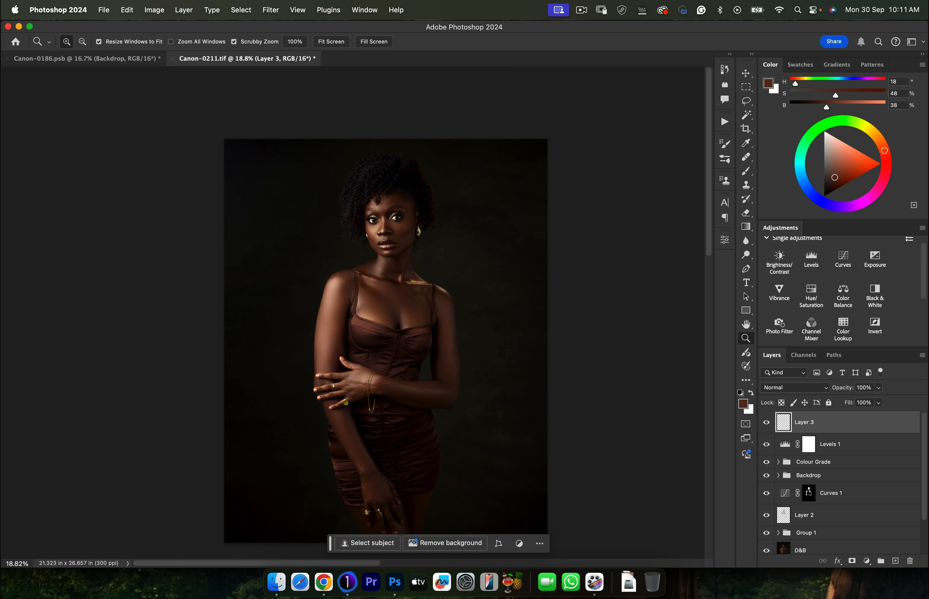
{"action": "left_click", "coordinate": [795, 388]}
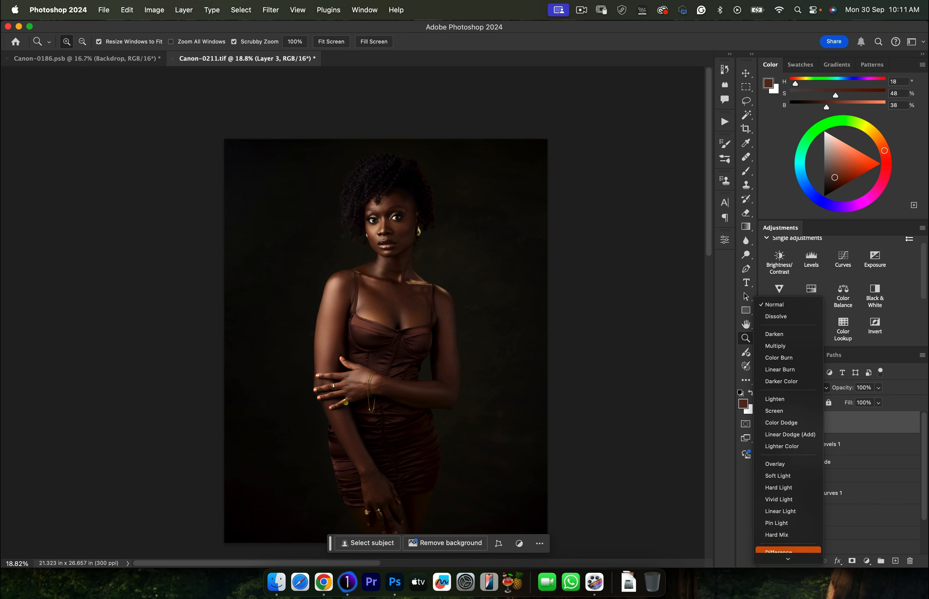
{"action": "left_click", "coordinate": [781, 544]}
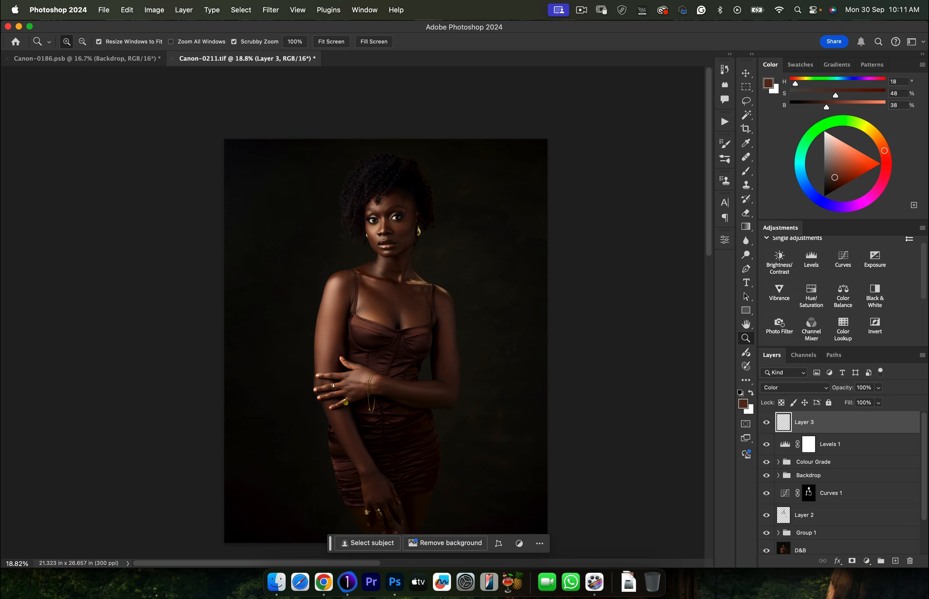
{"action": "key", "text": "b"}
{"action": "left_click", "coordinate": [304, 217], "text": "alt"}
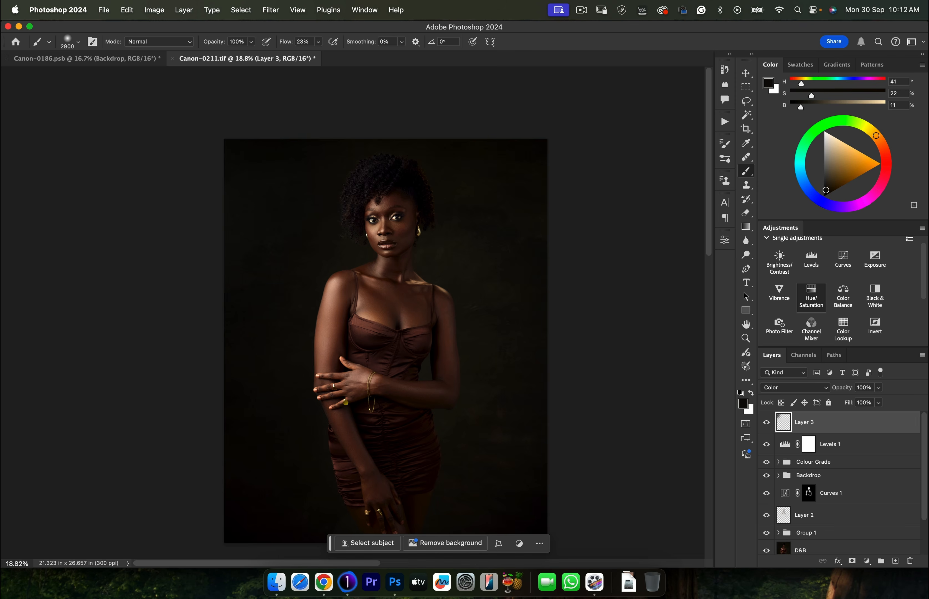
Add a Hue/Saturation layer above Layer 3 and strongly reduce the saturation of its Magentas.
{"action": "left_click", "coordinate": [811, 297]}
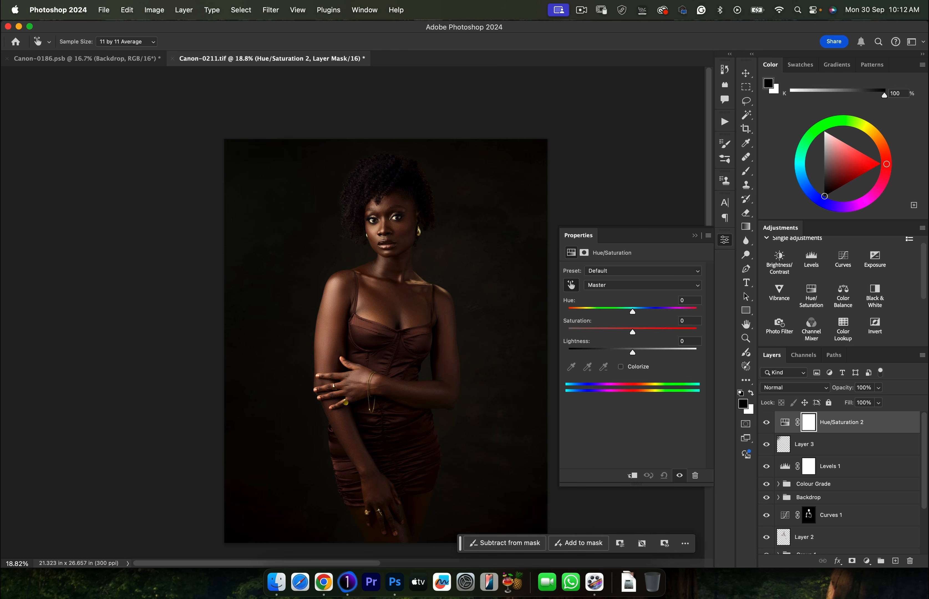
{"action": "key", "text": "alt+8"}
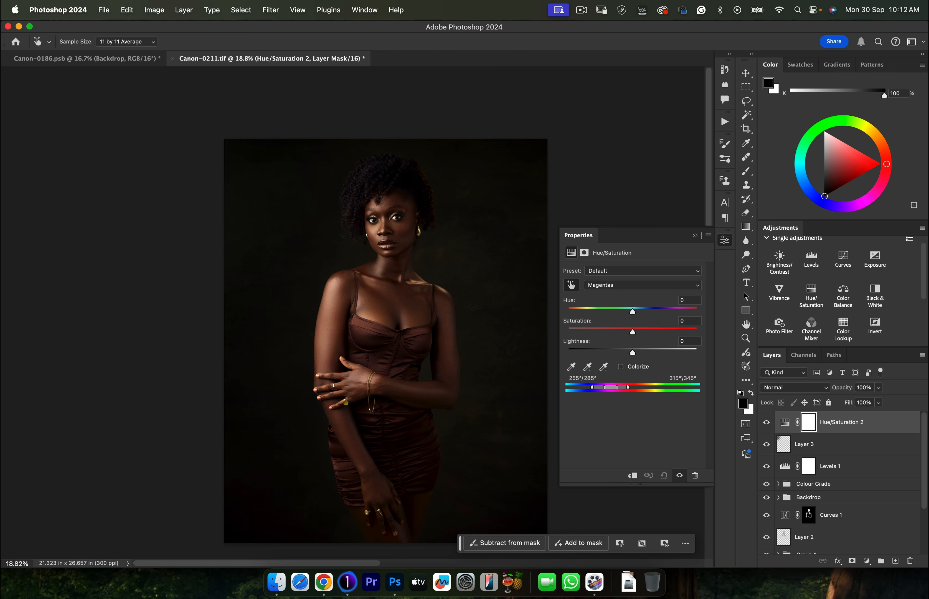
{"action": "left_click_drag", "start_coordinate": [632, 332], "coordinate": [592, 331]}
{"action": "left_click", "coordinate": [695, 235]}
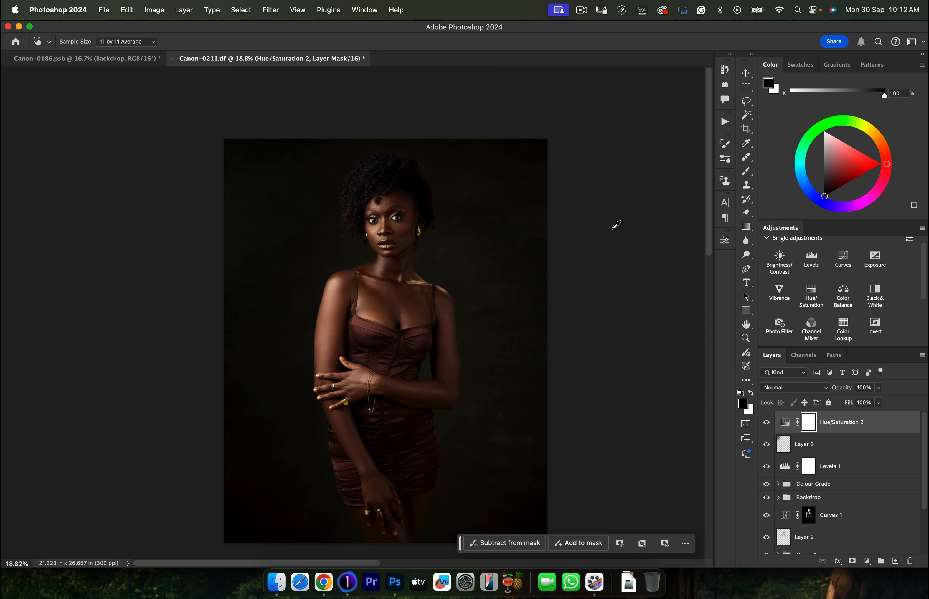
Invert the mask of Hue/Saturation 2 and paint white over the hair to limit the desaturation to it.
{"action": "key", "text": "super+i"}
{"action": "key", "text": "b"}
{"action": "left_click_drag", "start_coordinate": [351, 196], "coordinate": [318, 181]}
{"action": "key", "text": "x"}
{"action": "left_click_drag", "start_coordinate": [373, 181], "coordinate": [334, 181]}
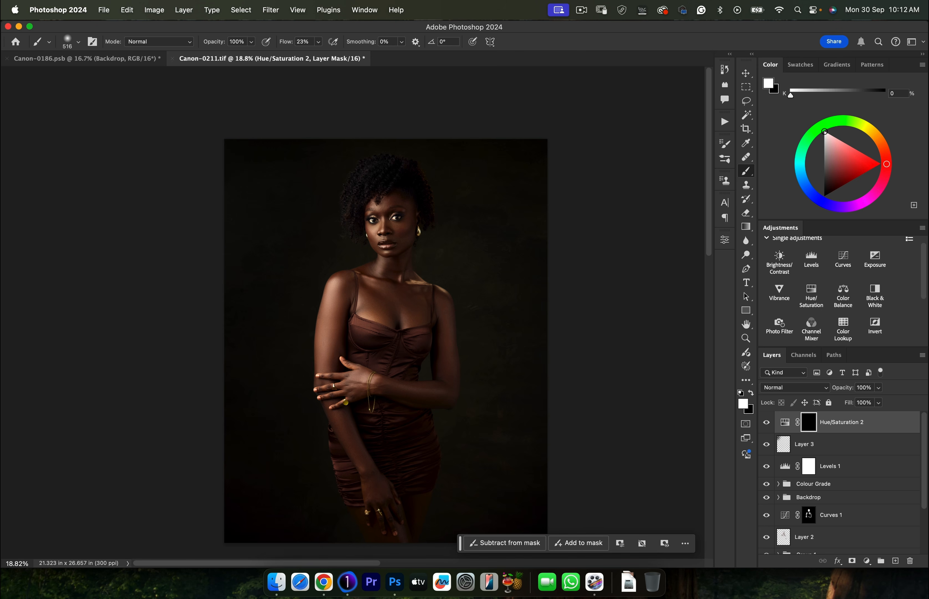
{"action": "left_click_drag", "start_coordinate": [353, 205], "coordinate": [416, 211]}
Stamp all visible layers into a new layer and add a 40% opacity Curves layer with points 68 to 62 and 187 to 193.
{"action": "key", "text": "super+alt+shift+e"}
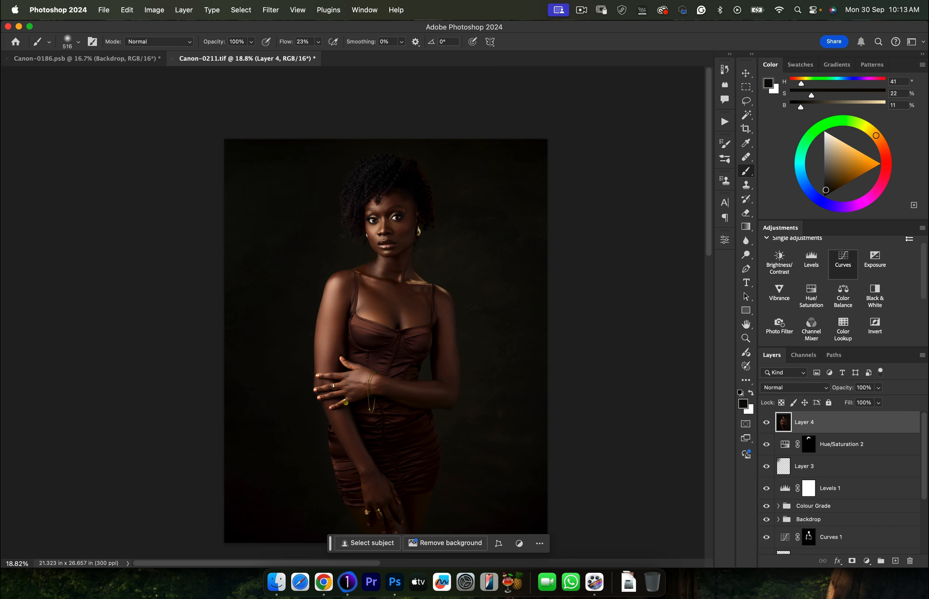
{"action": "left_click", "coordinate": [843, 262]}
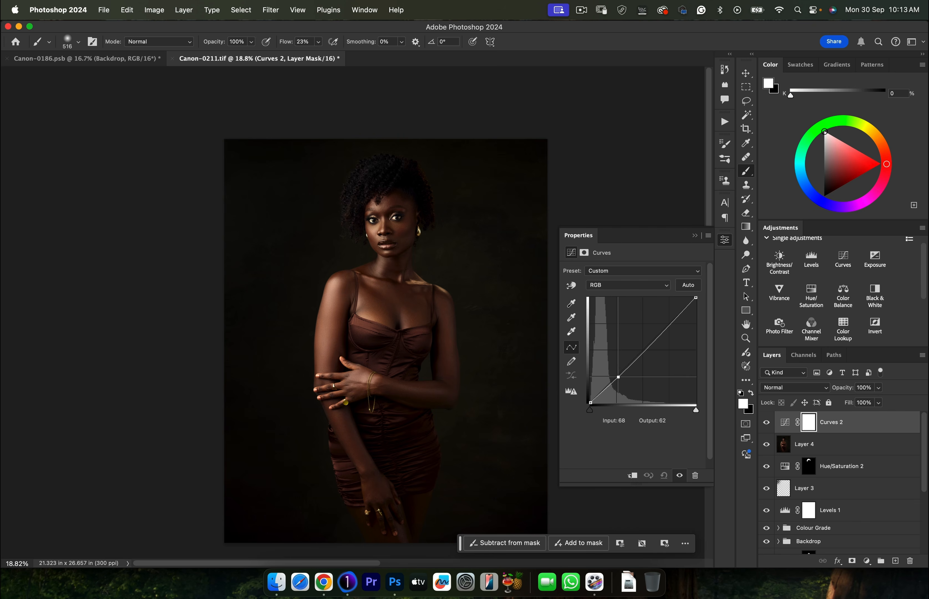
{"action": "left_click", "coordinate": [618, 377]}
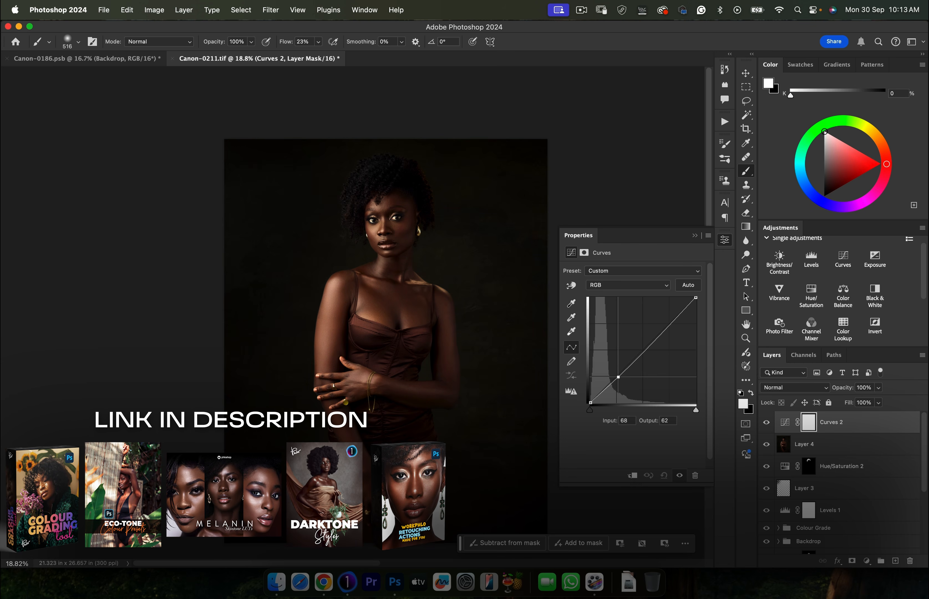
{"action": "left_click", "coordinate": [668, 324]}
{"action": "left_click_drag", "start_coordinate": [842, 387], "coordinate": [813, 388]}
{"action": "type", "text": "40"}
{"action": "key", "text": "Return"}
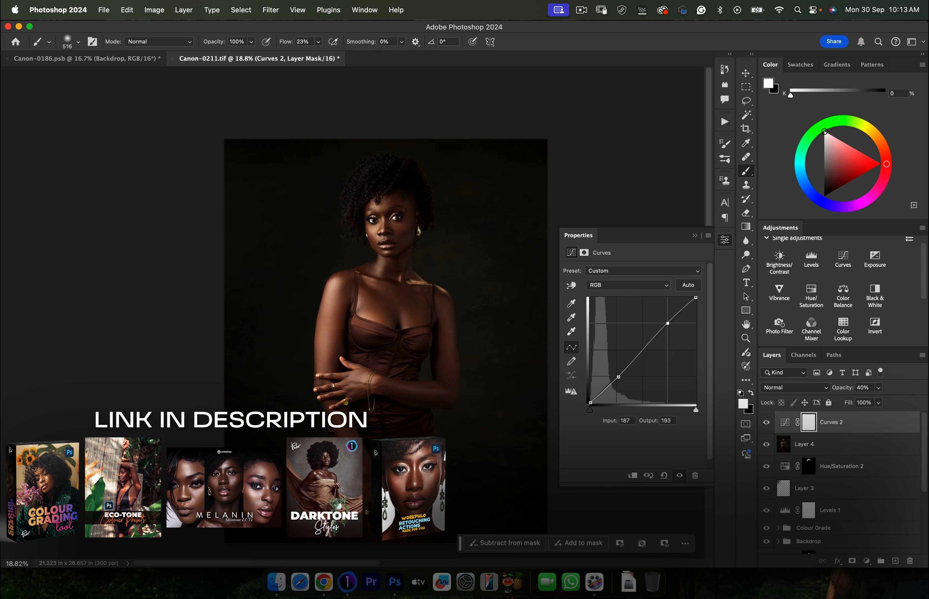
Apply Liquify to Layer 4, reshaping the outlines of the hair and body with Forward Warp at varying brush sizes and pressure 10.
{"action": "left_click", "coordinate": [839, 444]}
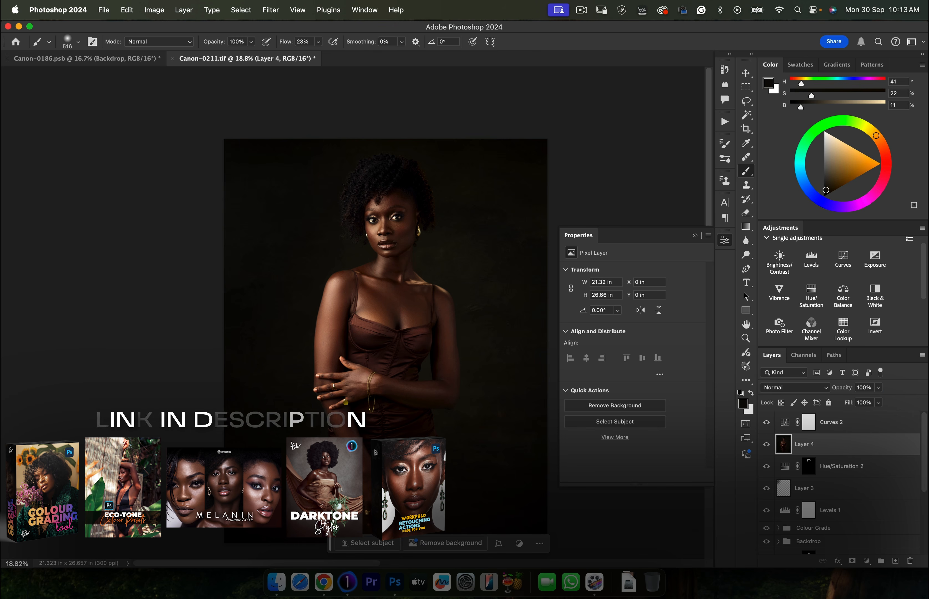
{"action": "left_click", "coordinate": [270, 10]}
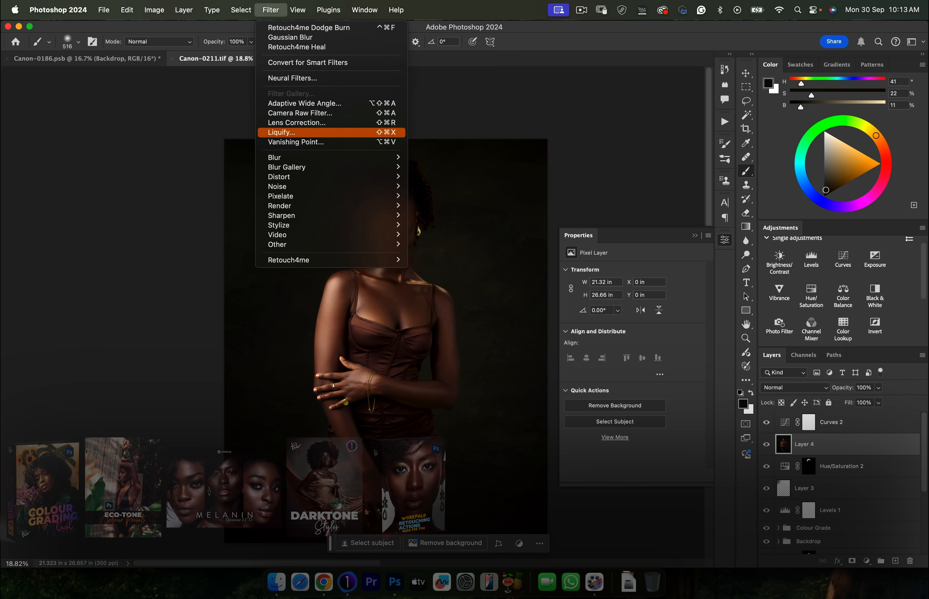
{"action": "left_click", "coordinate": [282, 132]}
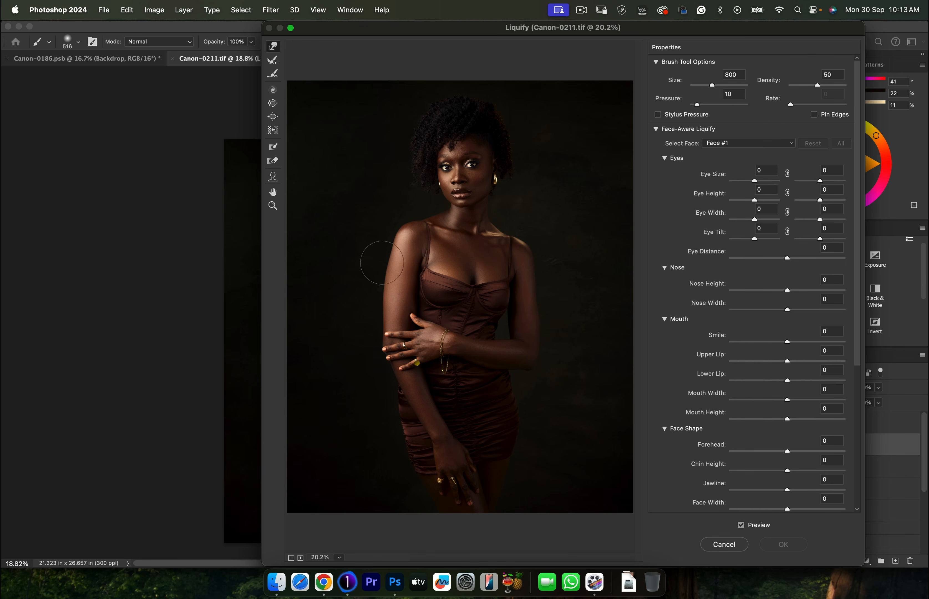
{"action": "key", "text": "bracketright"}
{"action": "key", "text": "bracketleft"}
{"action": "key", "text": "bracketleft"}
{"action": "key", "text": "bracketleft"}
{"action": "key", "text": "bracketleft"}
{"action": "key", "text": "bracketleft"}
{"action": "key", "text": "bracketleft"}
{"action": "key", "text": "bracketleft"}
{"action": "key", "text": "bracketright"}
{"action": "key", "text": "bracketright"}
{"action": "key", "text": "bracketright"}
{"action": "key", "text": "bracketright"}
{"action": "key", "text": "bracketright"}
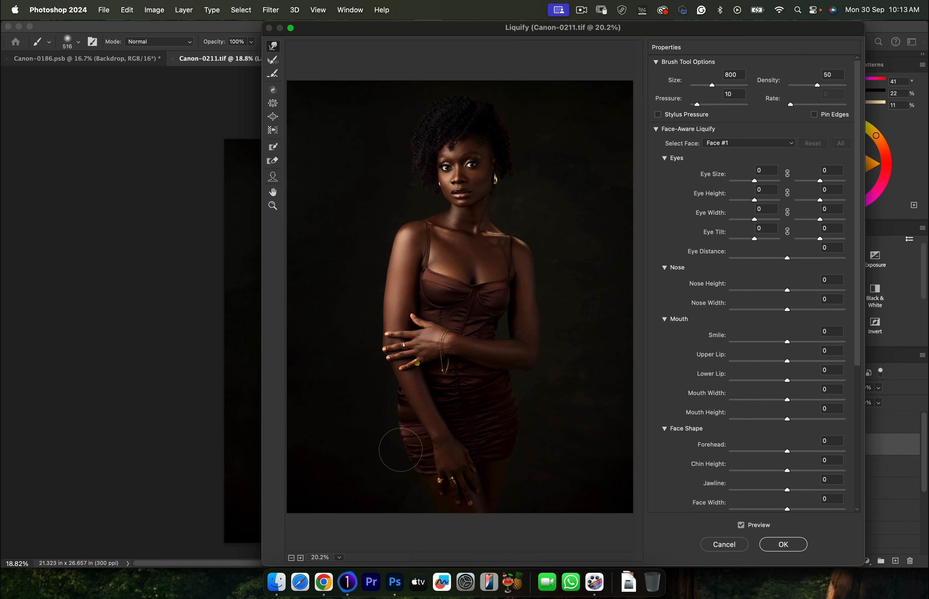
{"action": "key", "text": "bracketleft"}
{"action": "key", "text": "bracketleft"}
{"action": "key", "text": "bracketleft"}
{"action": "key", "text": "bracketleft"}
{"action": "key", "text": "bracketleft"}
{"action": "key", "text": "bracketright"}
{"action": "key", "text": "bracketright"}
{"action": "key", "text": "bracketright"}
{"action": "key", "text": "bracketright"}
{"action": "key", "text": "bracketleft"}
{"action": "key", "text": "bracketleft"}
{"action": "key", "text": "bracketleft"}
{"action": "key", "text": "bracketleft"}
{"action": "key", "text": "bracketleft"}
{"action": "key", "text": "bracketright"}
{"action": "key", "text": "bracketright"}
{"action": "key", "text": "bracketright"}
{"action": "key", "text": "bracketright"}
{"action": "key", "text": "bracketright"}
{"action": "key", "text": "bracketright"}
{"action": "key", "text": "bracketright"}
{"action": "key", "text": "bracketright"}
{"action": "key", "text": "bracketright"}
{"action": "key", "text": "bracketright"}
{"action": "key", "text": "bracketright"}
{"action": "key", "text": "Return"}
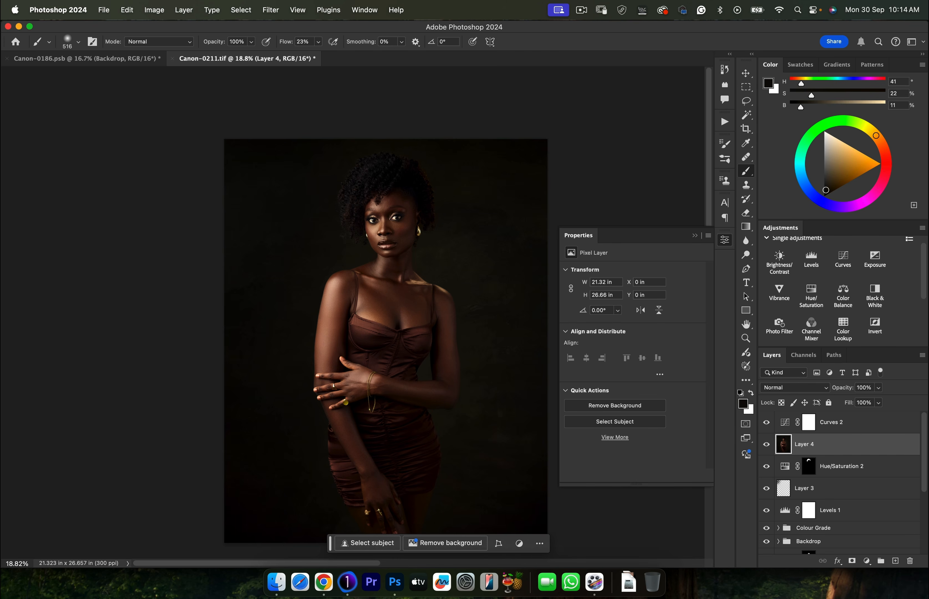
Compare the finished retouch with the original by isolating Layer 0 and restoring all the layers.
{"action": "scroll", "coordinate": [840, 484], "scroll_direction": "down", "scroll_amount": 5}
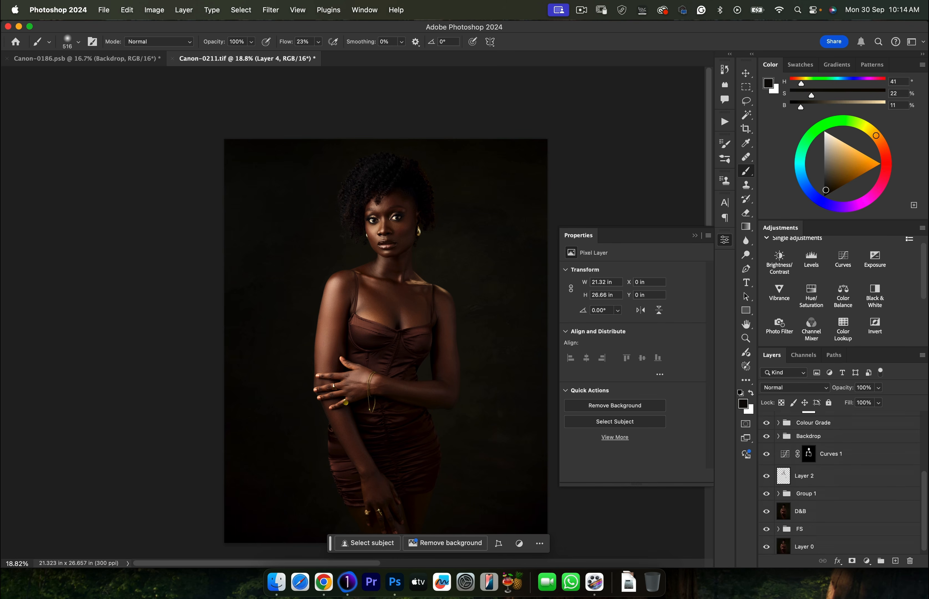
{"action": "scroll", "coordinate": [840, 484], "scroll_direction": "down", "scroll_amount": 1}
{"action": "left_click", "coordinate": [767, 543], "text": "alt"}
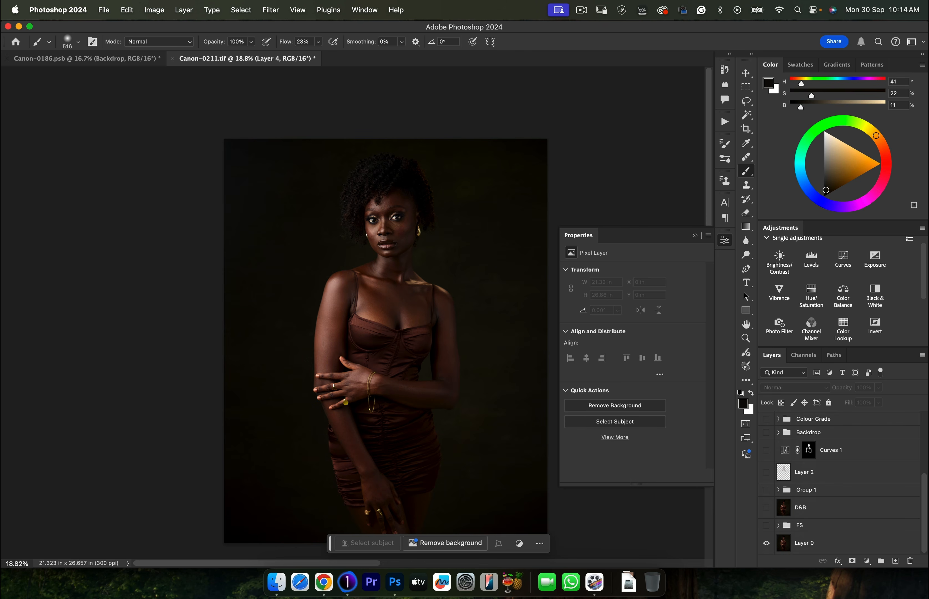
{"action": "left_click", "coordinate": [767, 543], "text": "alt"}
{"action": "left_click", "coordinate": [767, 543], "text": "alt"}
{"action": "left_click", "coordinate": [767, 543], "text": "alt"}
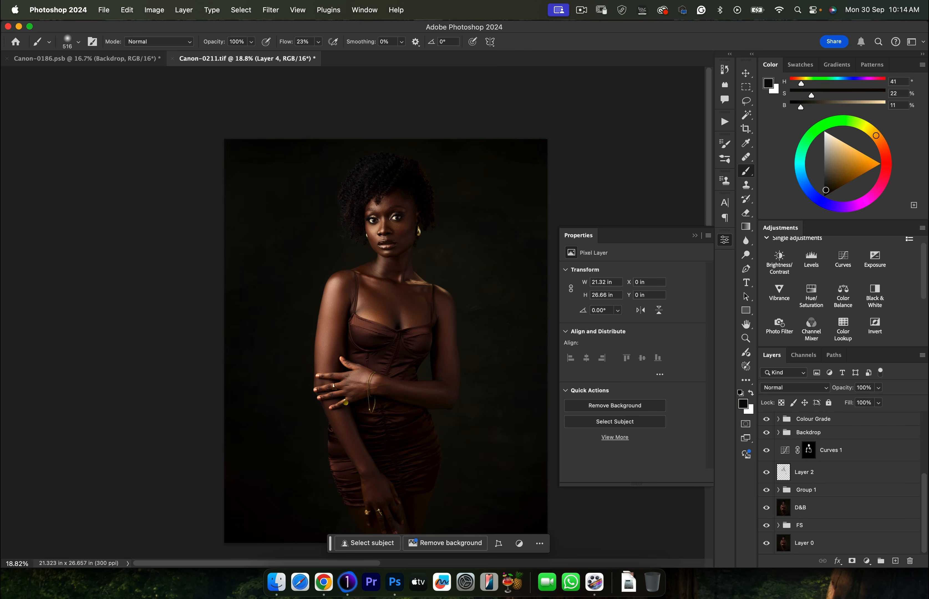